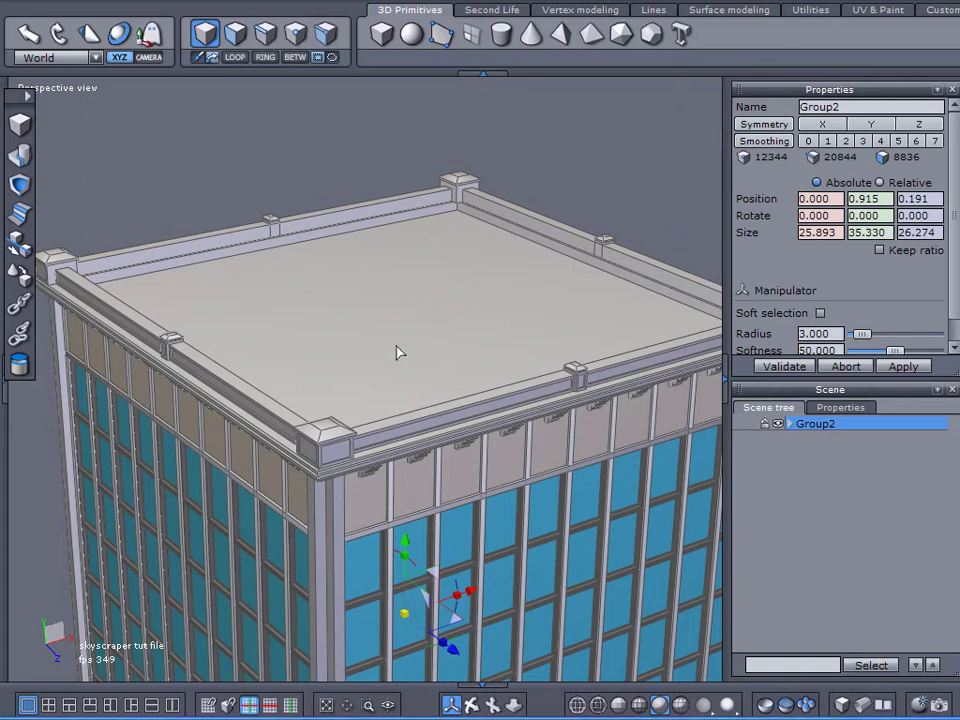
Expand Group2 in the scene tree and select only its Roof object
left_click_drag(406, 344, 440, 360, "alt")
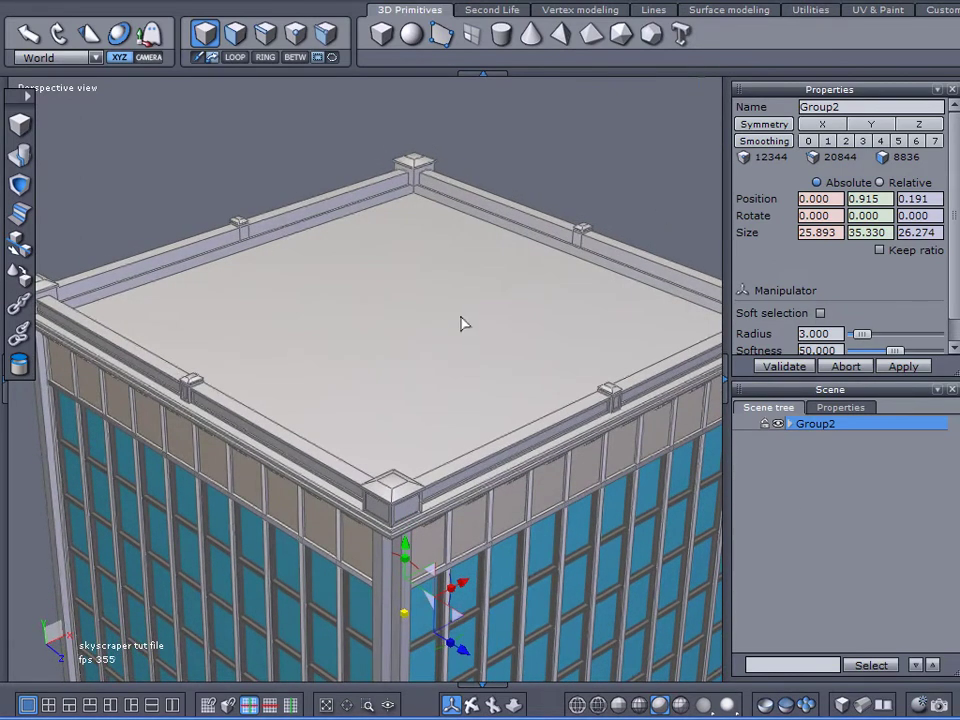
scroll(459, 263, "up", 3)
scroll(462, 264, "down", 3)
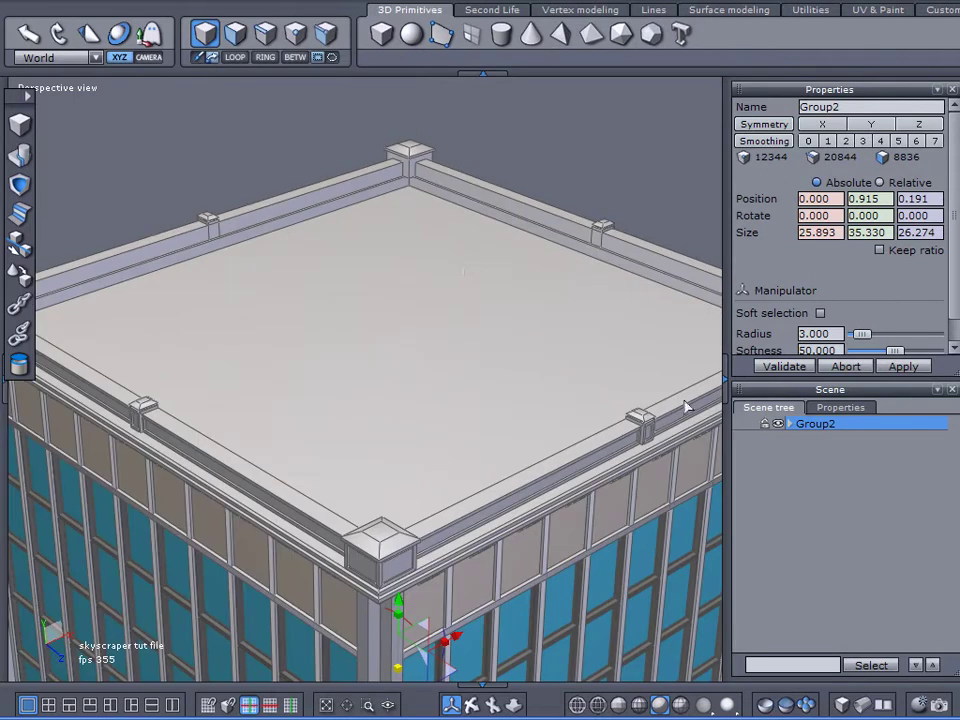
left_click(791, 424)
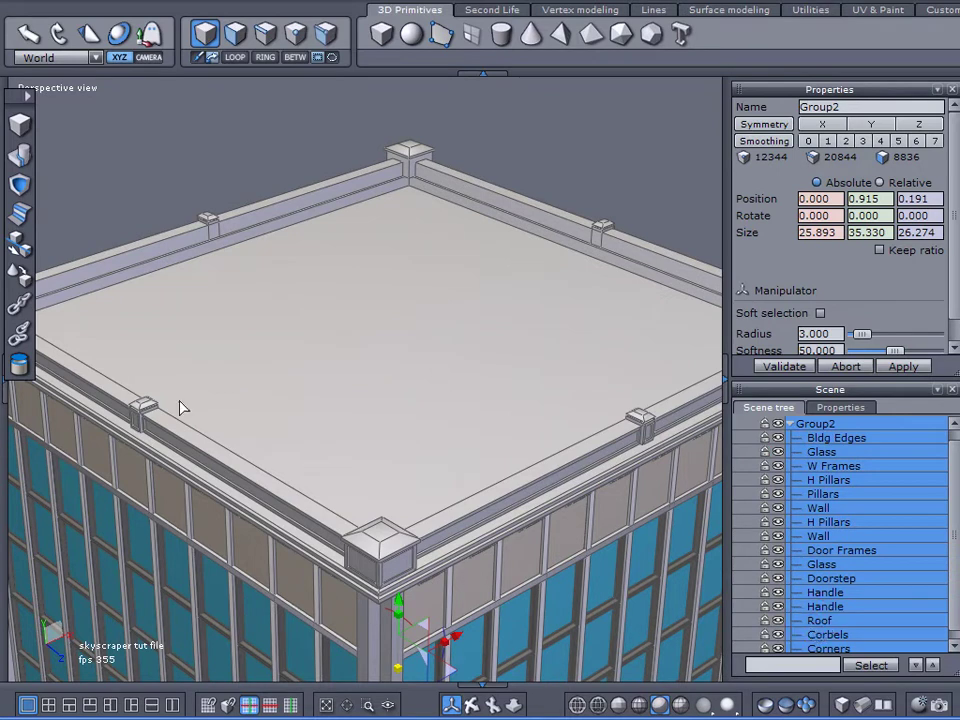
scroll(390, 251, "down", 2)
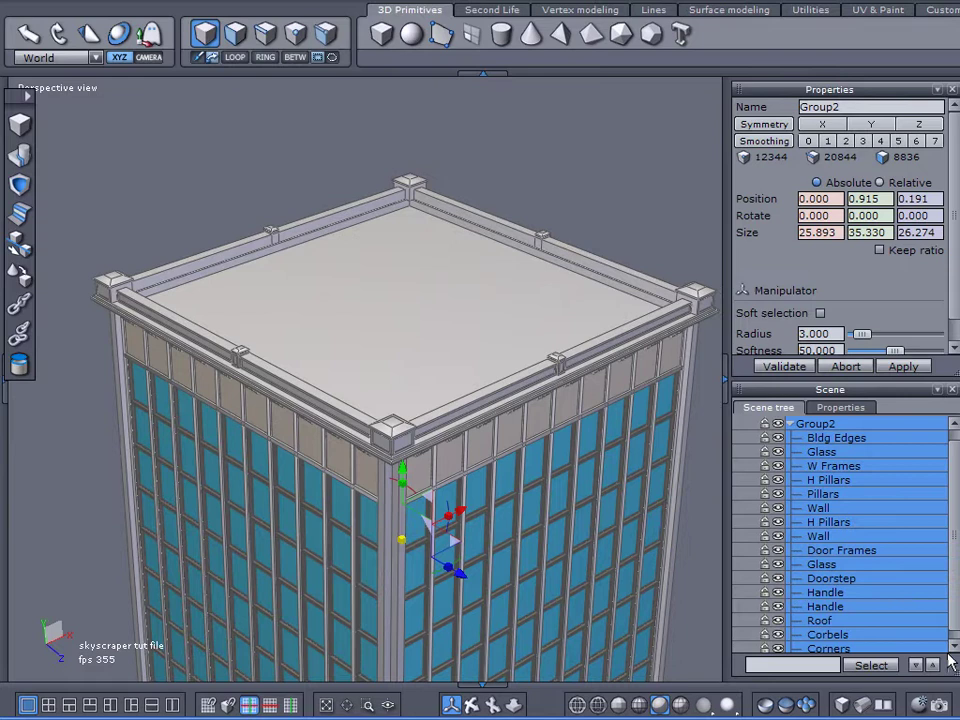
left_click_drag(923, 372, 920, 228)
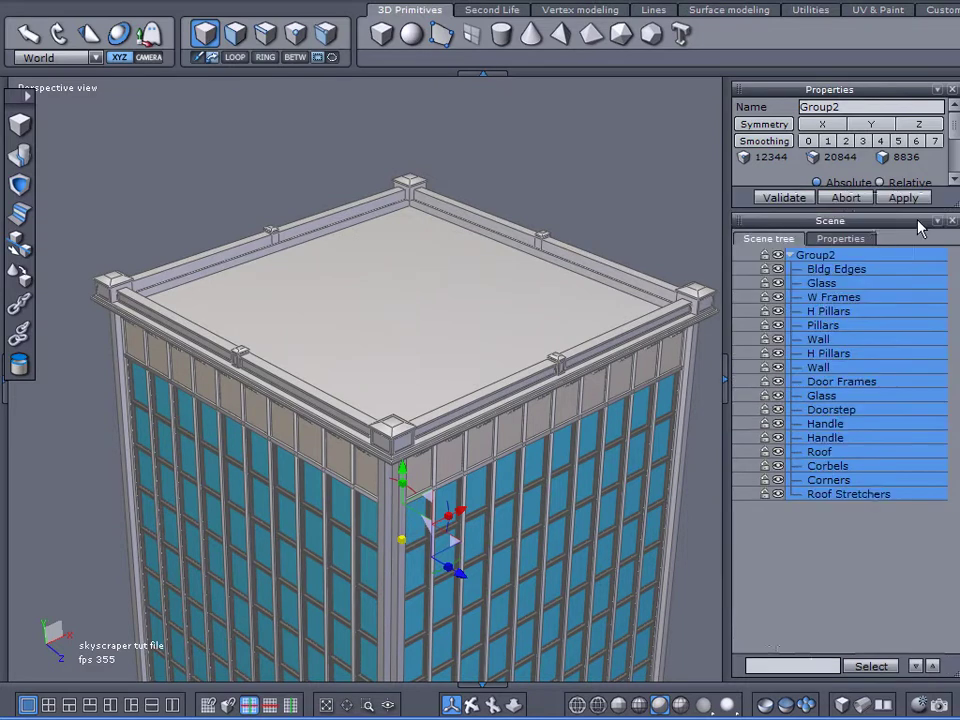
left_click(857, 556)
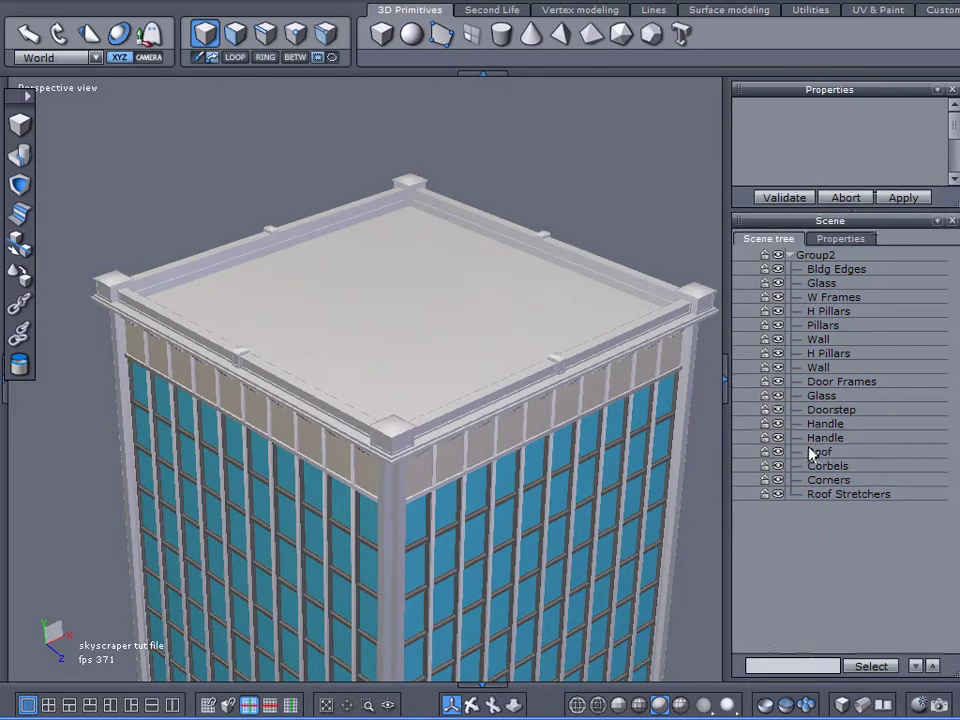
left_click(812, 452)
Select the full loop of faces along the low inner wall around the roof floor
scroll(452, 289, "up", 5)
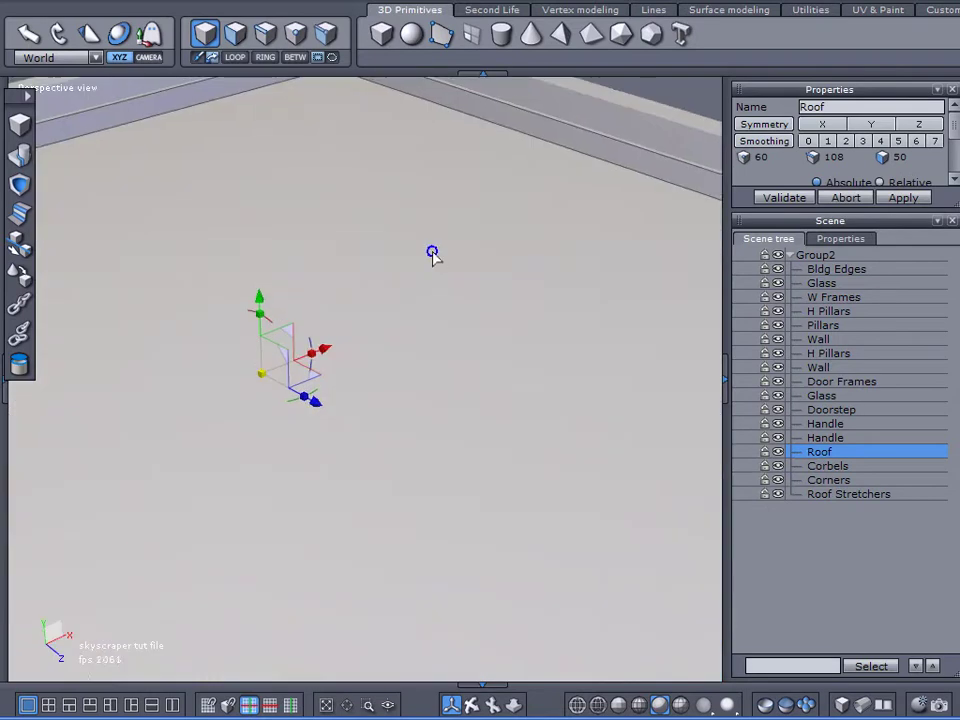
middle_click_drag(432, 252, 462, 380)
scroll(449, 300, "up", 3)
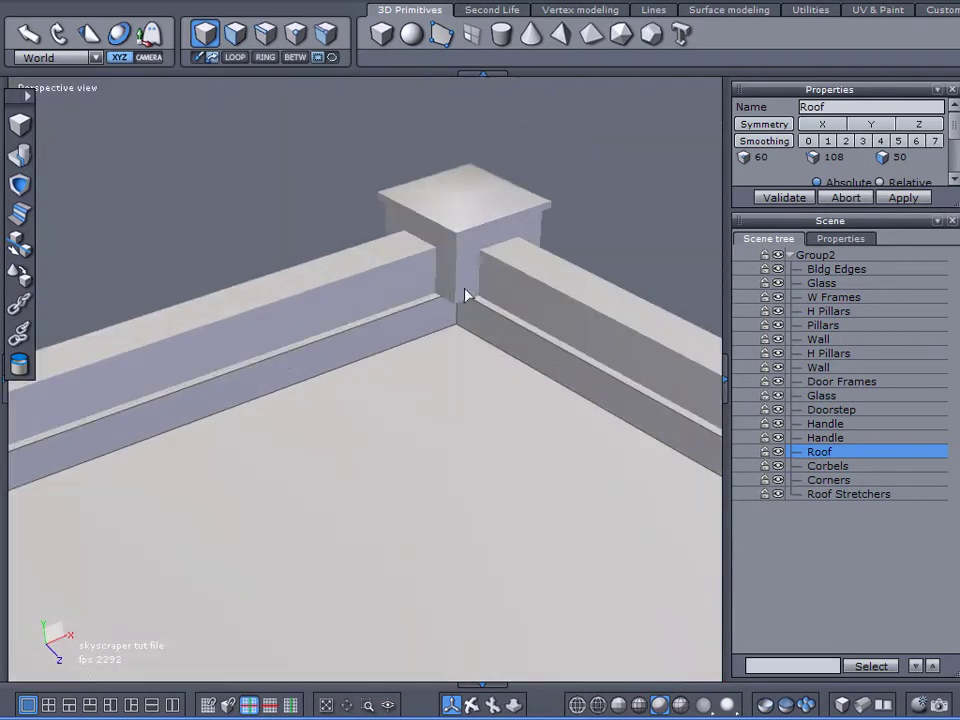
scroll(460, 310, "down", 3)
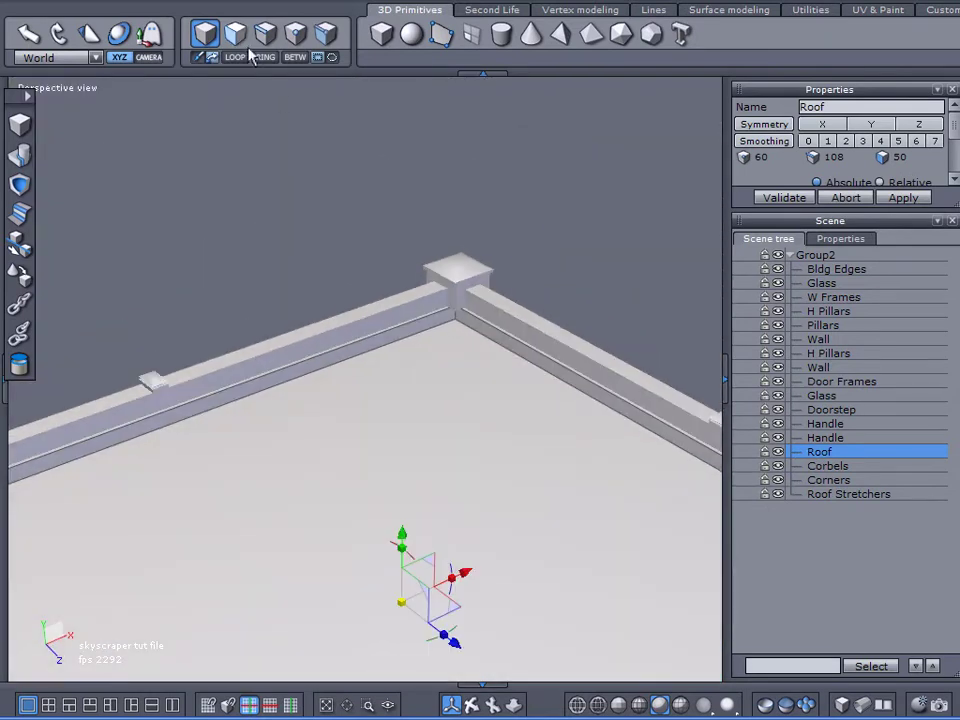
left_click(238, 40)
left_click(439, 317)
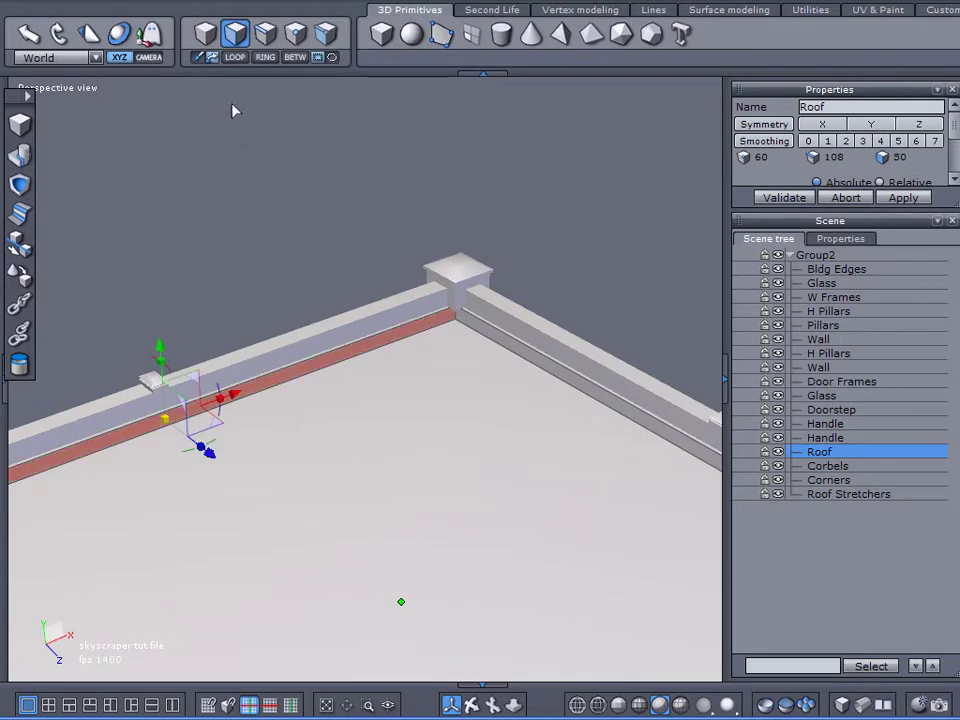
left_click(238, 57)
scroll(472, 302, "up", 3)
scroll(472, 302, "down", 3)
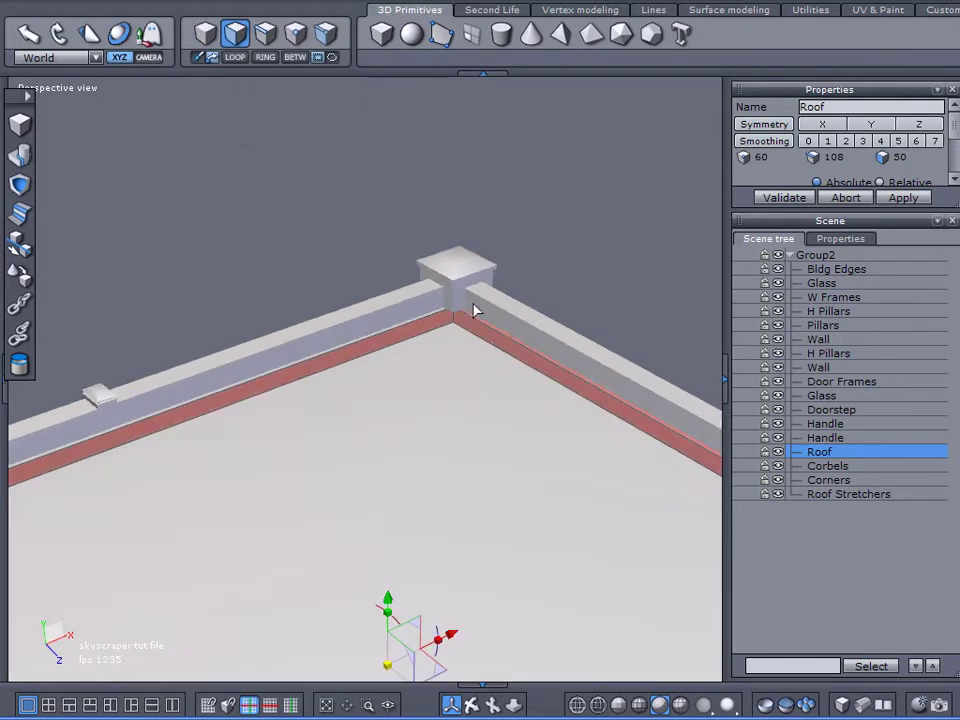
Scale the selected inner wall face loop slightly inward to widen the ledge beside the parapet
middle_click_drag(449, 375, 459, 274)
left_click_drag(459, 272, 386, 266, "alt")
middle_click_drag(386, 266, 280, 255)
left_click_drag(280, 255, 386, 321, "alt")
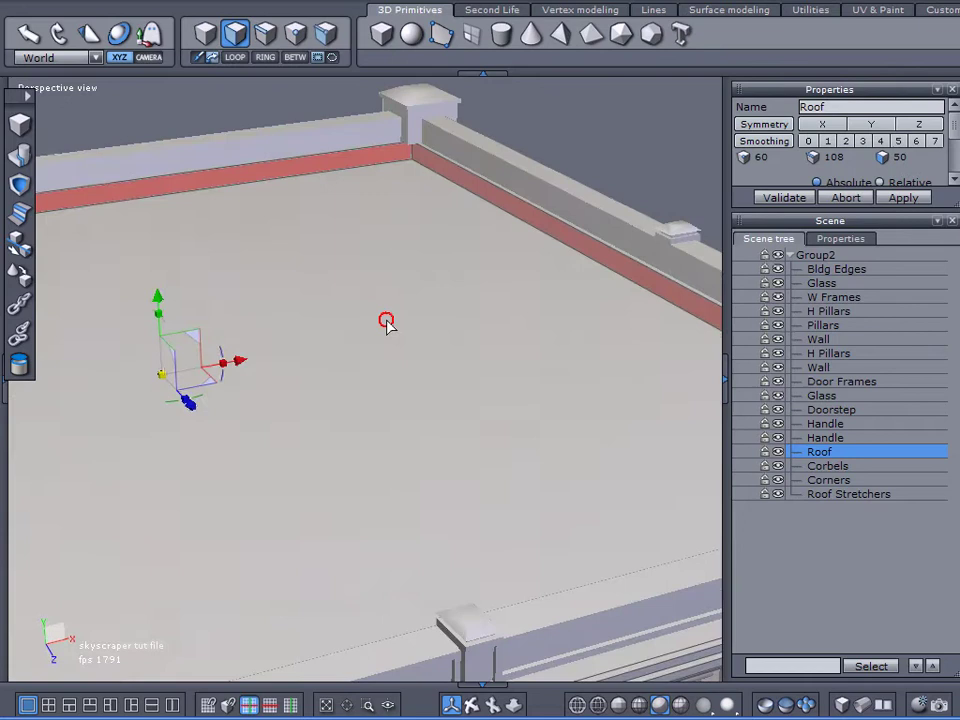
left_click(275, 342, "shift")
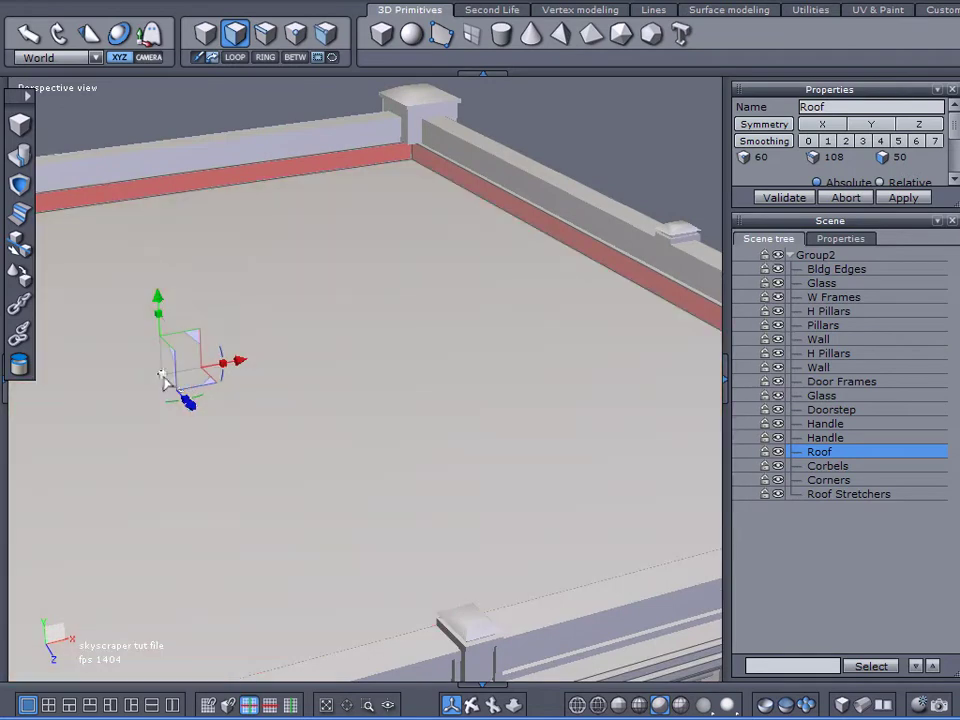
left_click_drag(162, 376, 158, 375)
left_click_drag(420, 384, 394, 367, "alt")
Scale the roof's floor face uniformly inward so the surrounding inner walls slope, then clear the selection
left_click(388, 364)
left_click_drag(157, 391, 161, 385)
left_click_drag(335, 428, 303, 438, "alt")
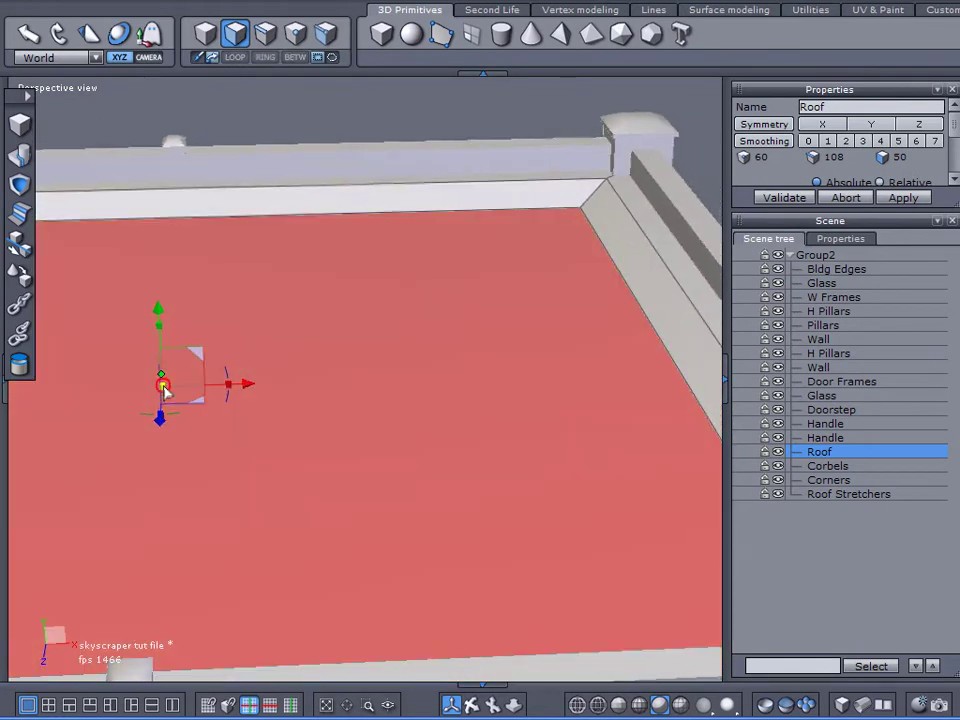
left_click_drag(165, 392, 175, 397)
left_click_drag(286, 464, 340, 484, "alt")
left_click(880, 572)
Collapse Group2 and create a cube about 5.229 units wide above the roof
right_click_drag(578, 450, 488, 483, "alt")
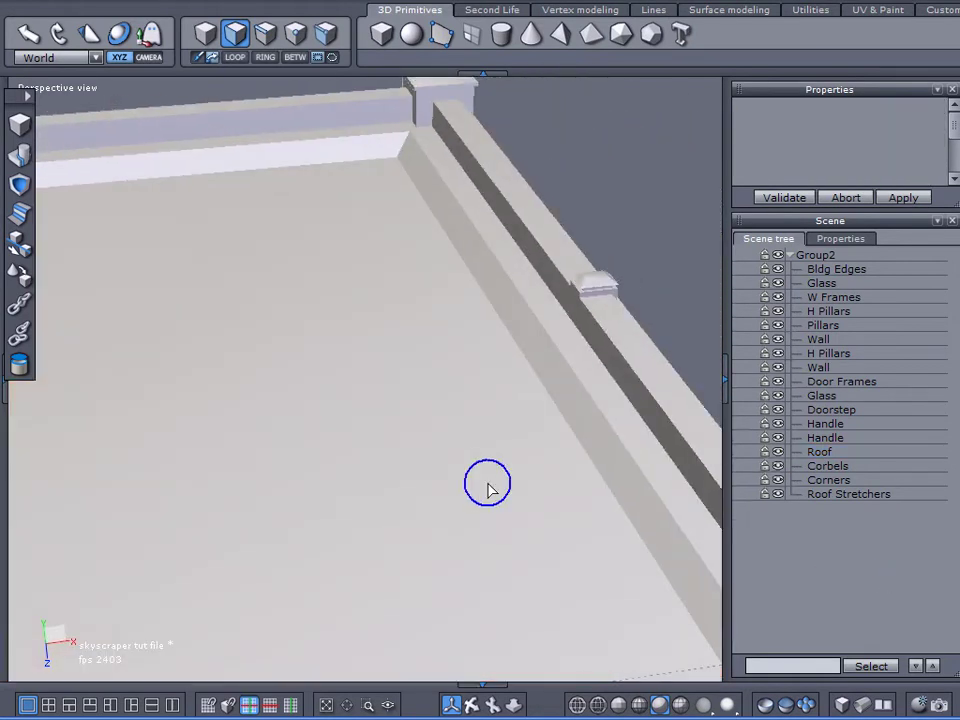
mouse_move(488, 483)
left_mouse_down("alt")
mouse_move(390, 465)
mouse_move(473, 472)
left_mouse_up("alt")
scroll(477, 479, "down", 5)
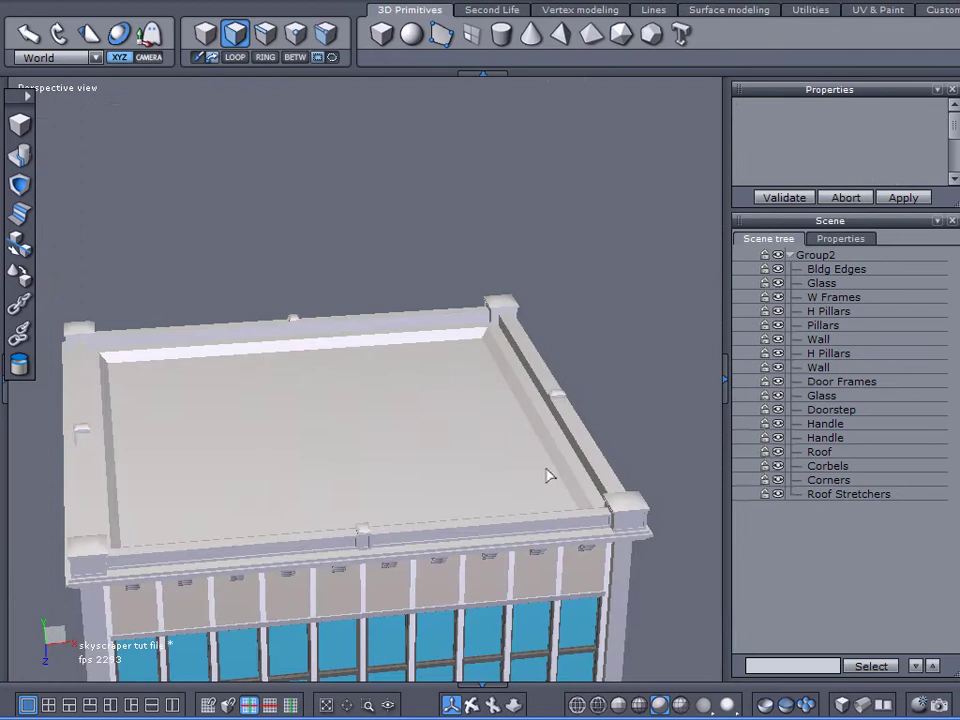
right_click_drag(549, 474, 594, 396, "alt")
left_click_drag(494, 356, 771, 341, "alt")
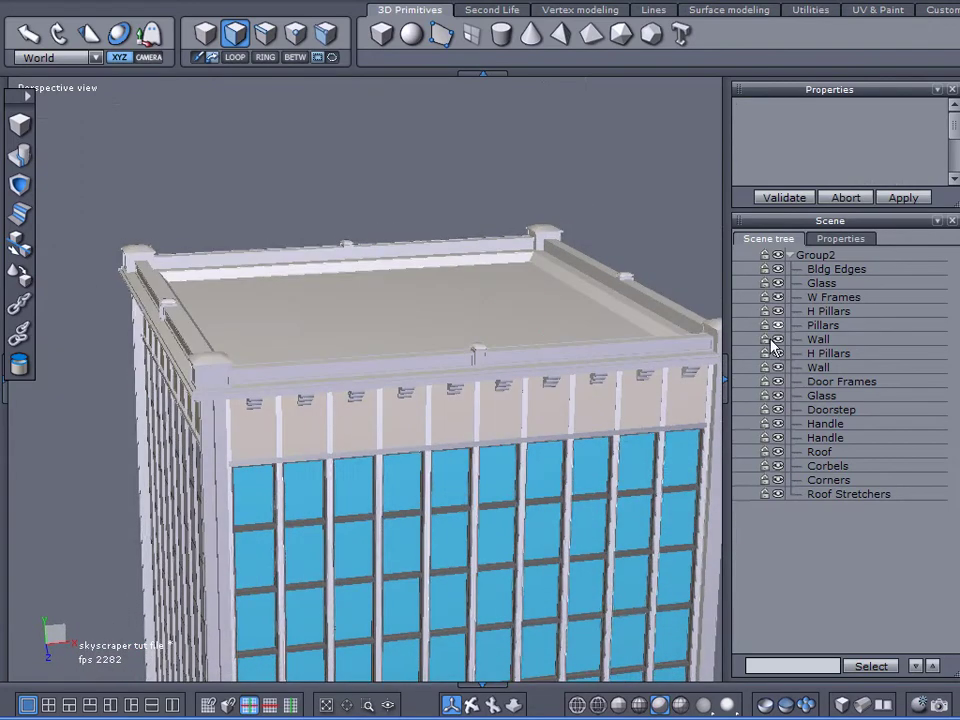
left_click(788, 256)
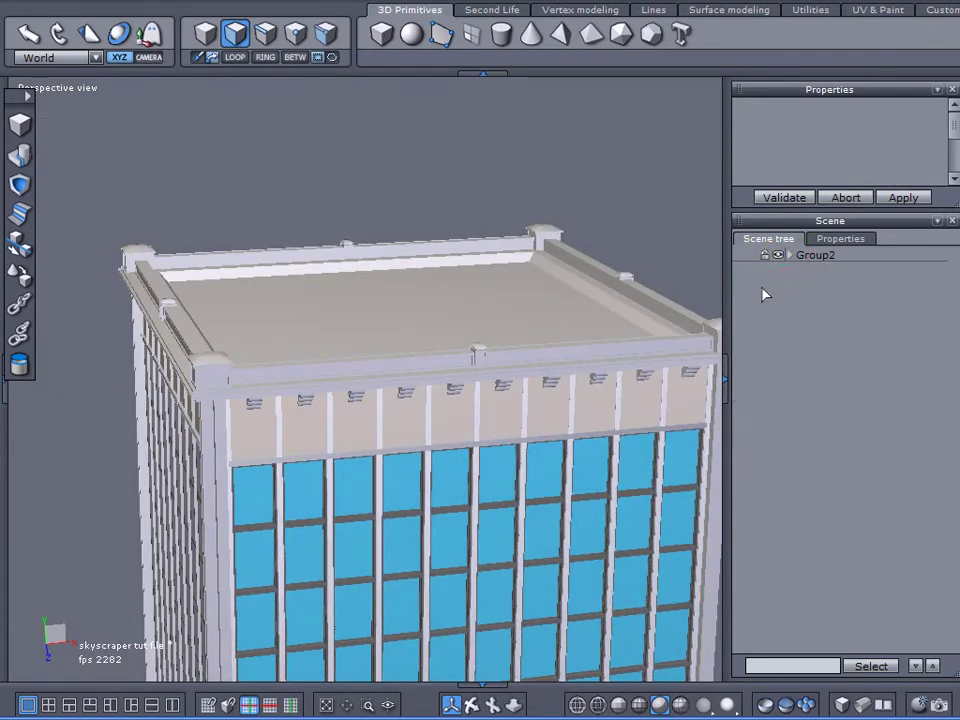
left_click(389, 42)
left_click(392, 182)
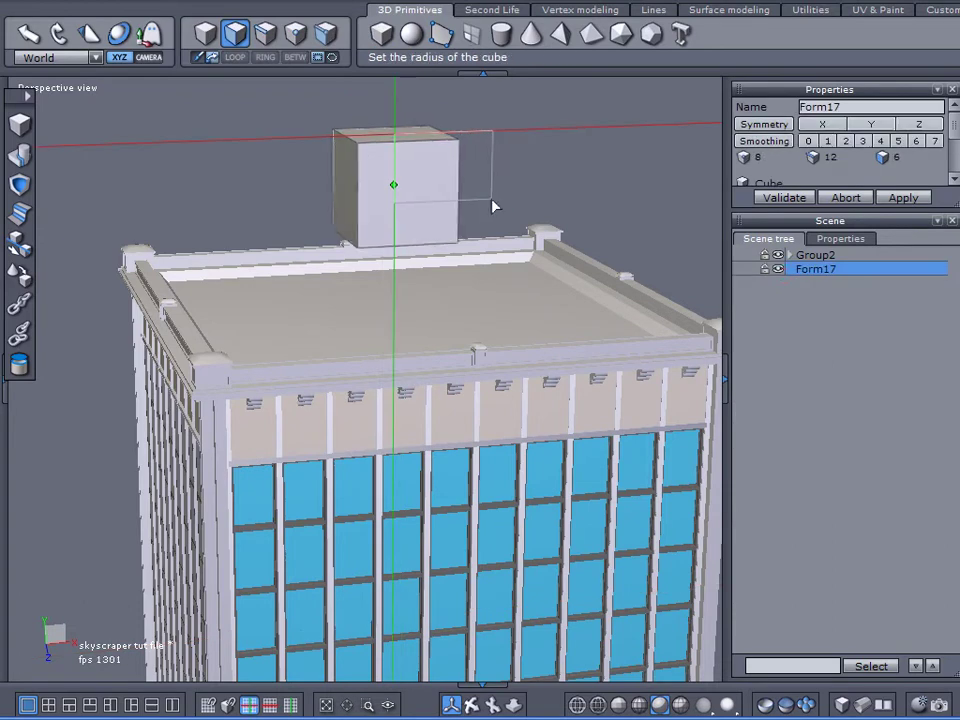
left_click(493, 208)
Lay the cube on the roof's floor face, validate the placement and show its full transform properties
left_click(19, 272)
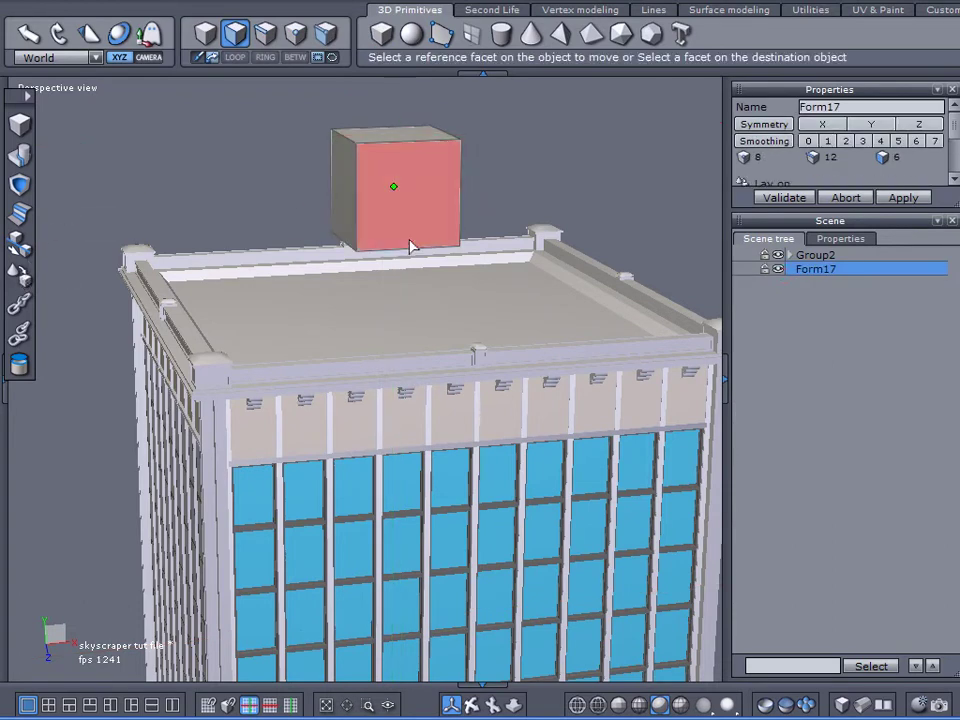
left_click(411, 249)
left_click(446, 302)
scroll(561, 285, "up", 3)
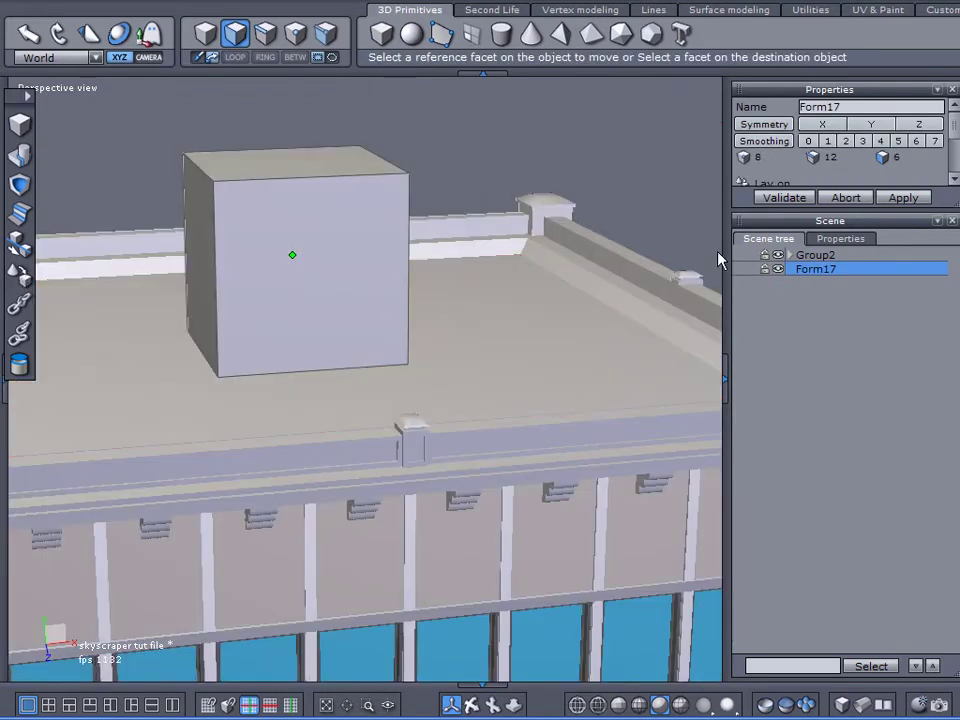
left_click(796, 202)
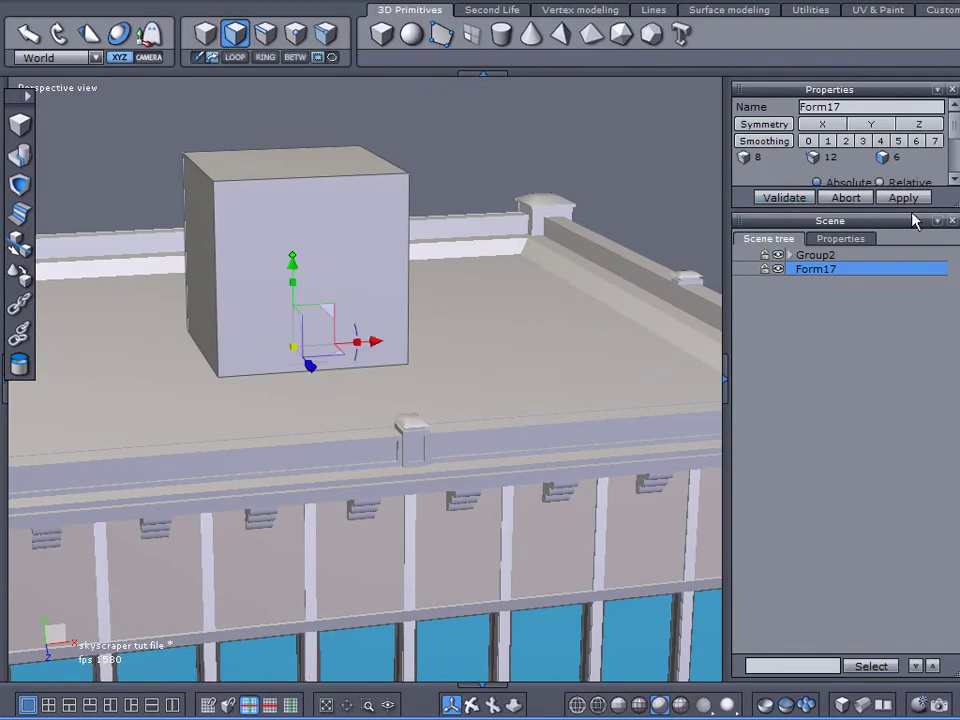
left_click_drag(910, 205, 908, 392)
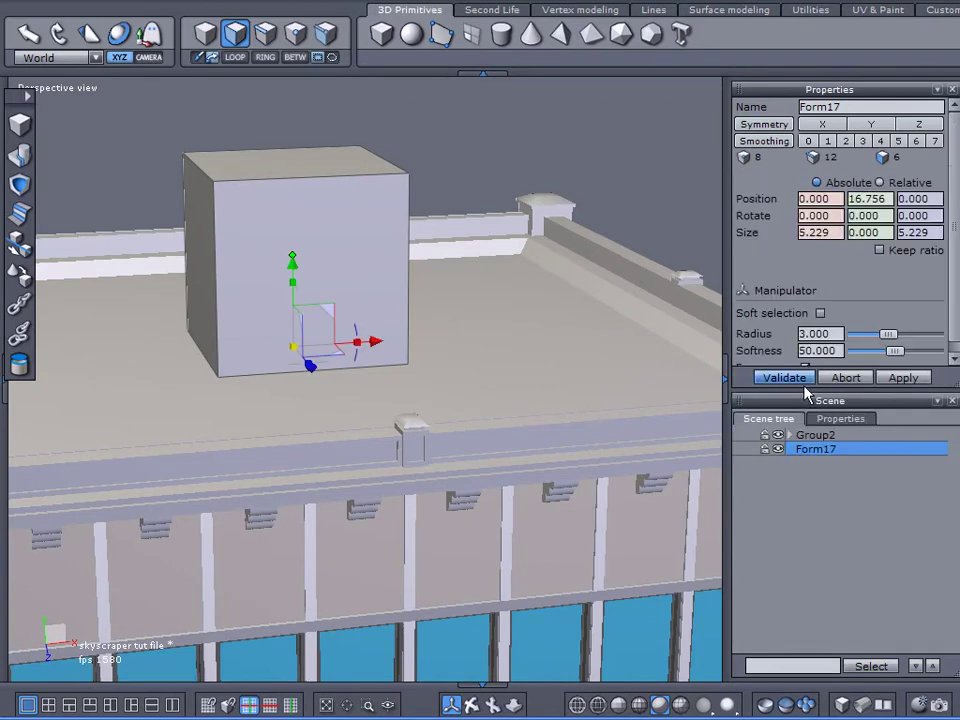
middle_click_drag(590, 290, 508, 392)
left_click_drag(291, 344, 214, 354)
key("ctrl+z")
Scale the whole cube to about 2.838 wide and 5.209 tall, and lay it back on the roof floor
left_click(179, 143)
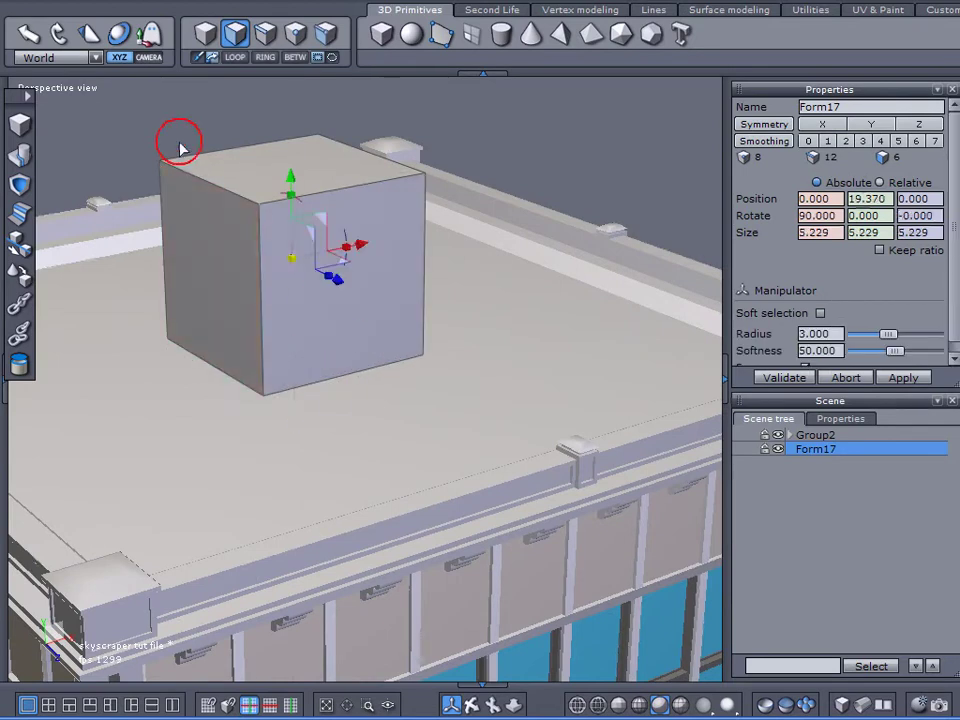
left_click_drag(291, 263, 210, 270)
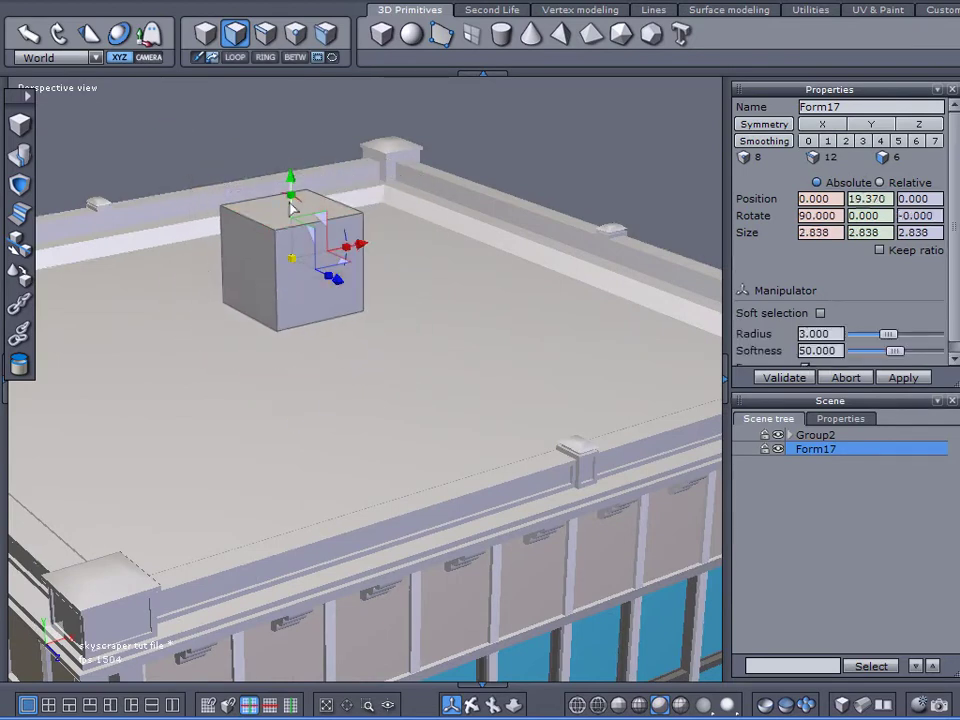
mouse_move(292, 195)
left_mouse_down()
mouse_move(294, 151)
mouse_move(296, 188)
left_mouse_up()
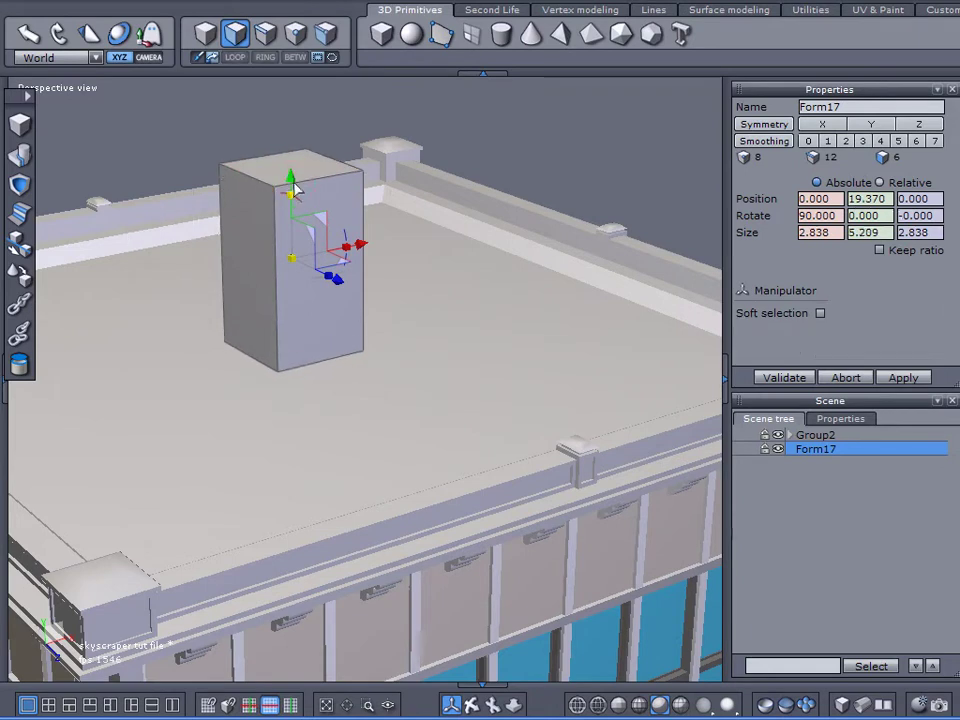
left_click(20, 271)
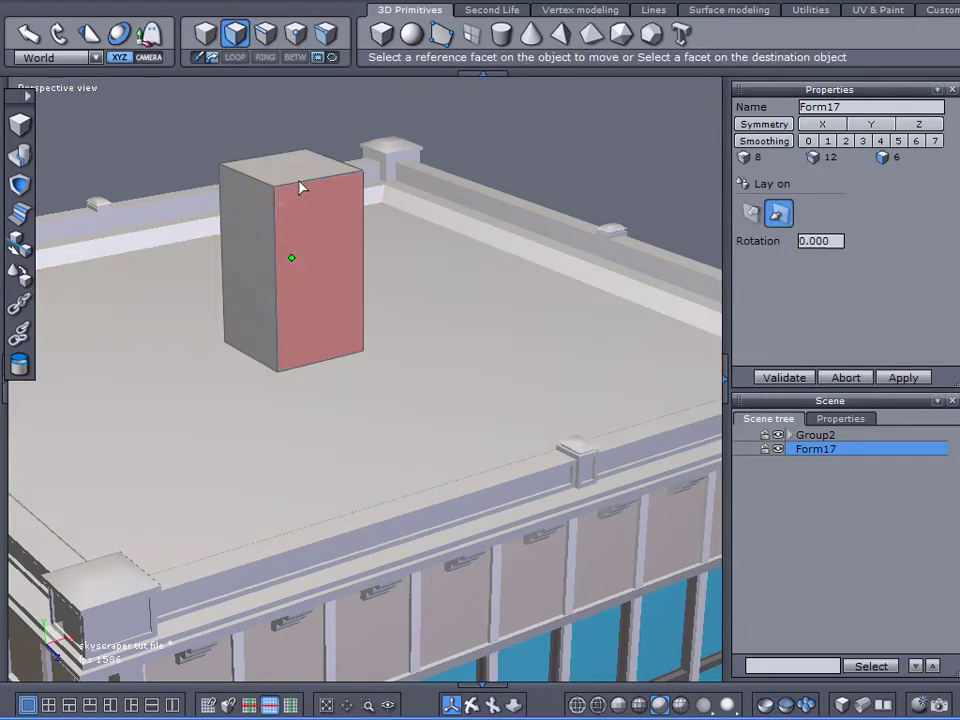
left_click(770, 378)
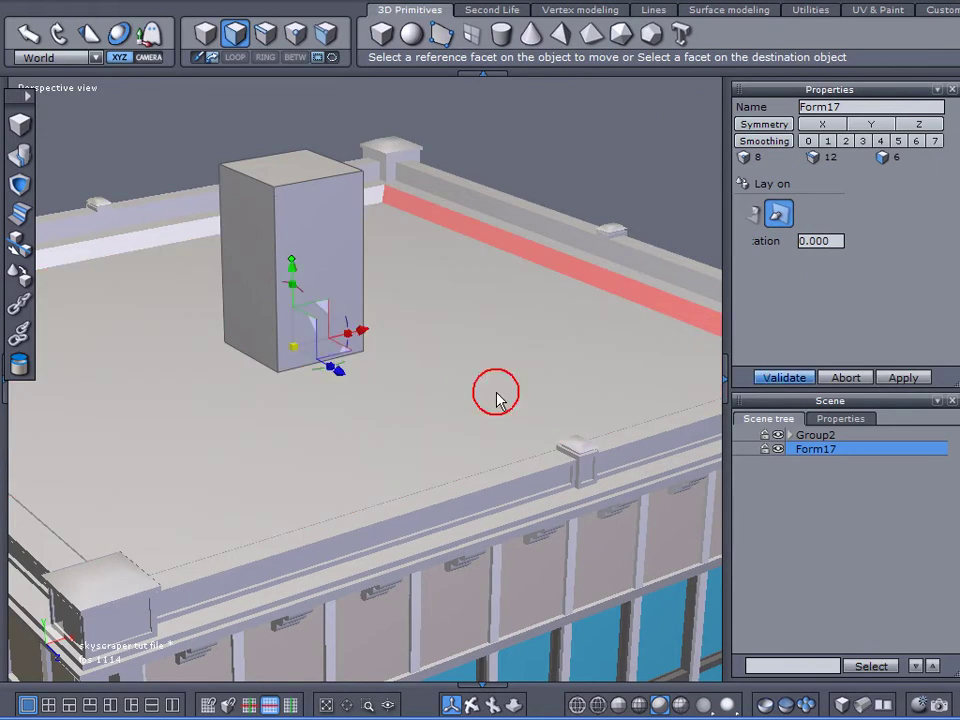
middle_click_drag(497, 396, 478, 414)
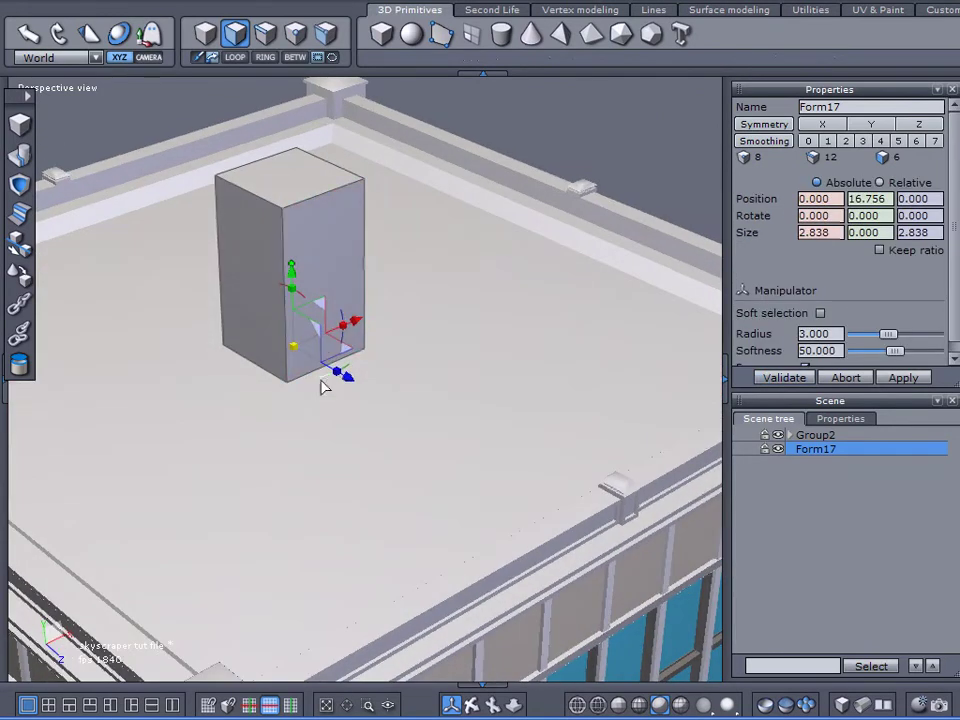
left_click_drag(293, 346, 247, 358)
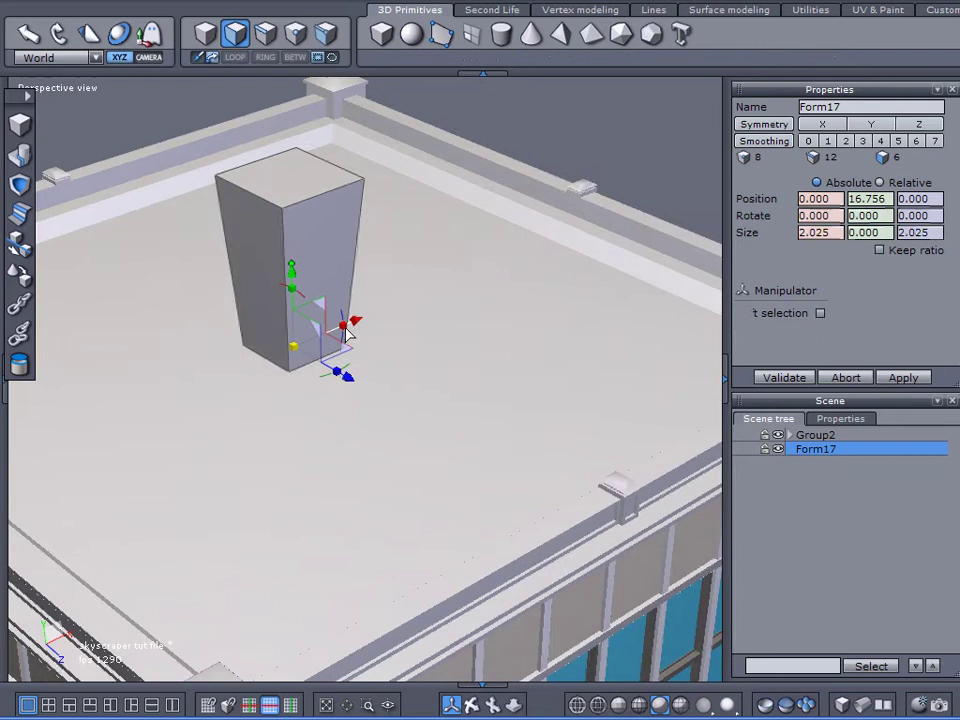
key("ctrl+z")
Scale the whole box uniformly down to about 0.925 wide and 1.699 tall, and lower it towards the roof
left_click(608, 133)
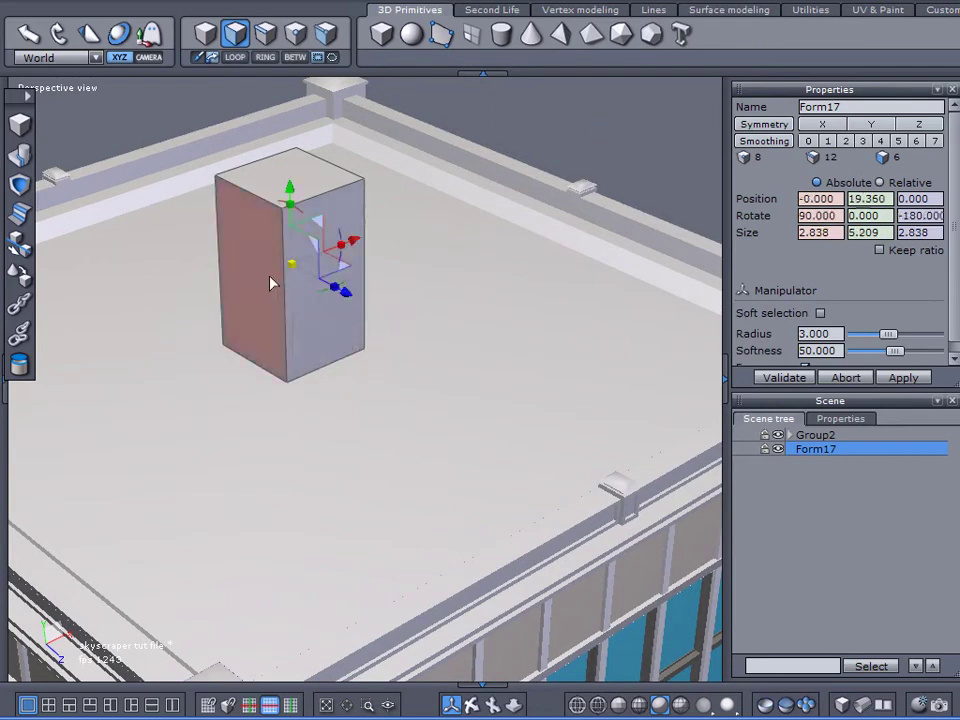
left_click_drag(291, 267, 125, 278)
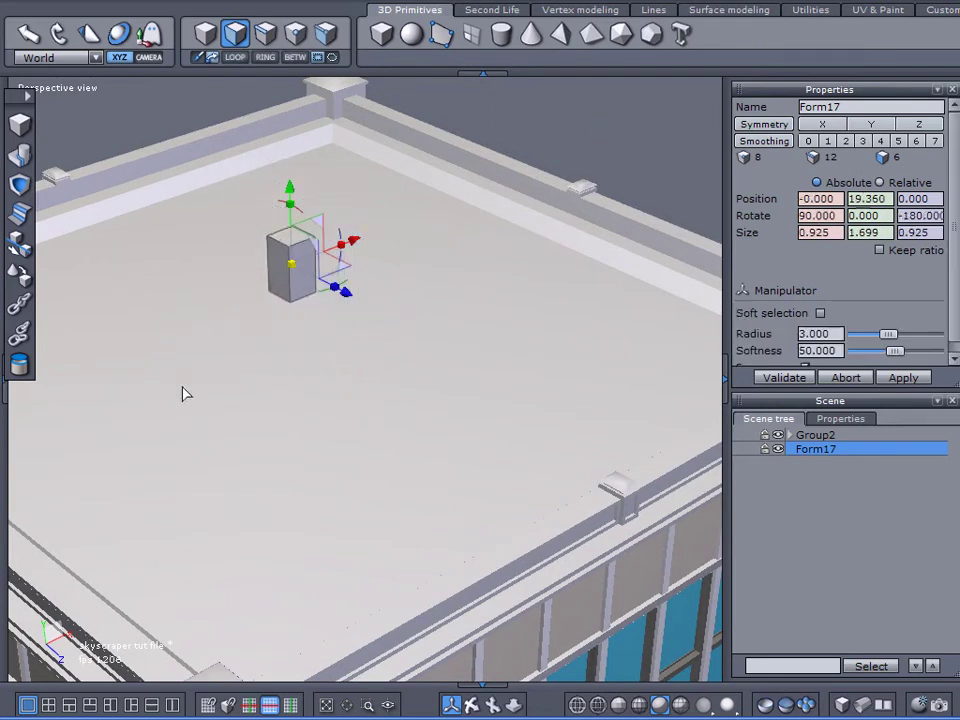
right_click_drag(182, 387, 84, 321)
middle_click_drag(85, 327, 200, 277)
left_click_drag(291, 183, 291, 243)
Lay the small box on the roof's floor face and validate the placement
middle_click_drag(290, 243, 206, 373)
left_click(19, 274)
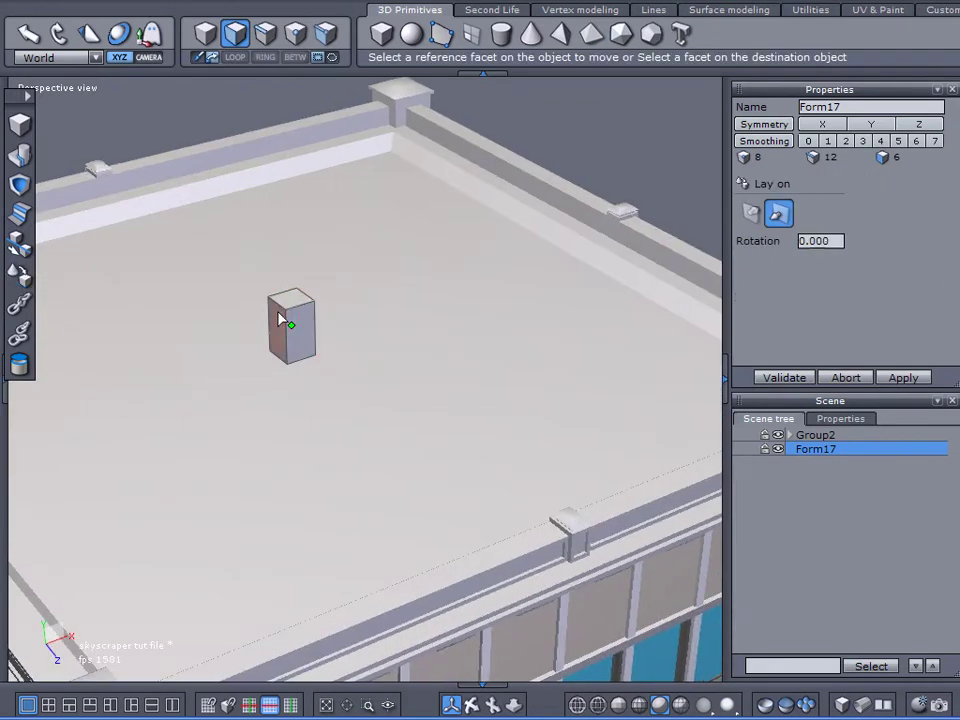
left_click(563, 340)
left_click(778, 378)
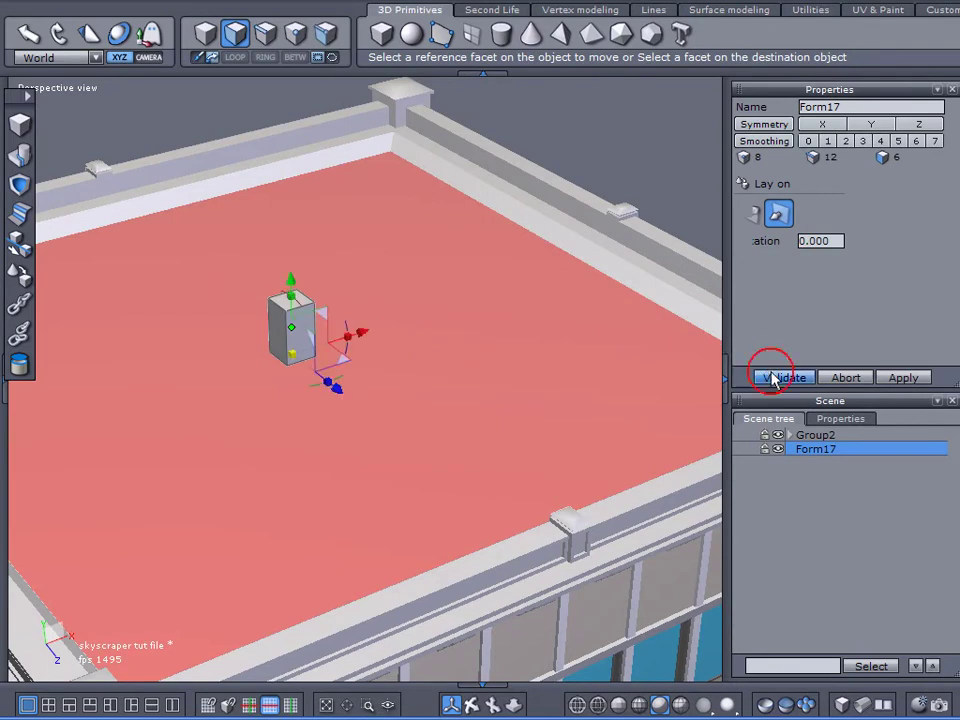
Move the small box across the roof close to the parapet, at about X 8.685 and Z -4.607
left_click_drag(363, 310, 595, 253)
middle_click_drag(544, 332, 645, 293)
left_click_drag(621, 262, 378, 225)
scroll(378, 225, "up", 5)
scroll(378, 225, "down", 5)
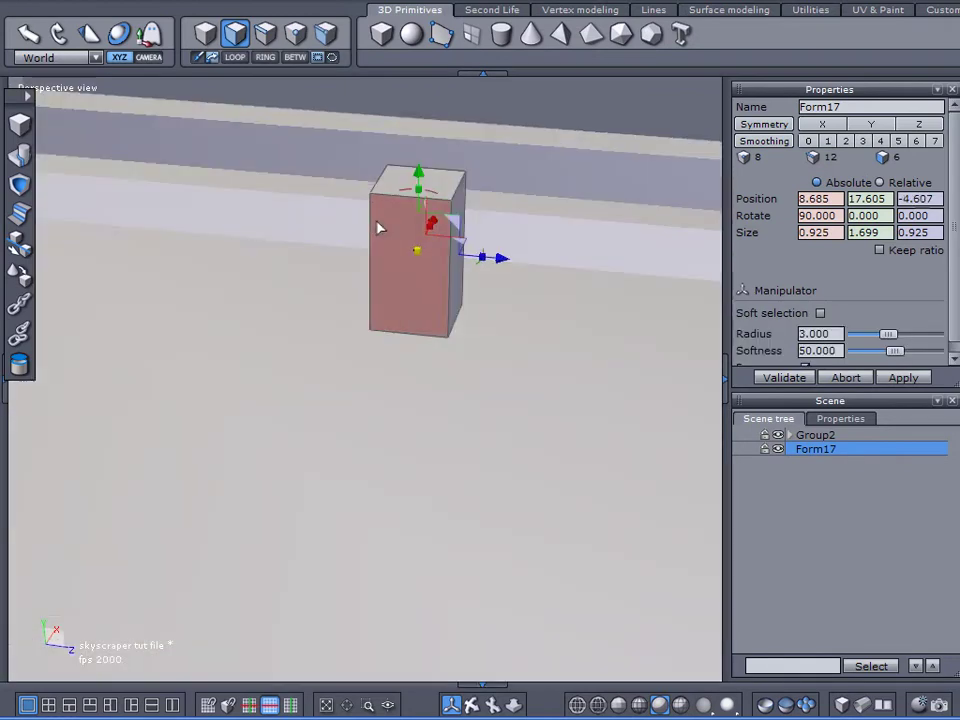
Raise the small box to about Y 18.247, and select its bottom face while the building group is temporarily hidden
left_click_drag(420, 176, 429, 122)
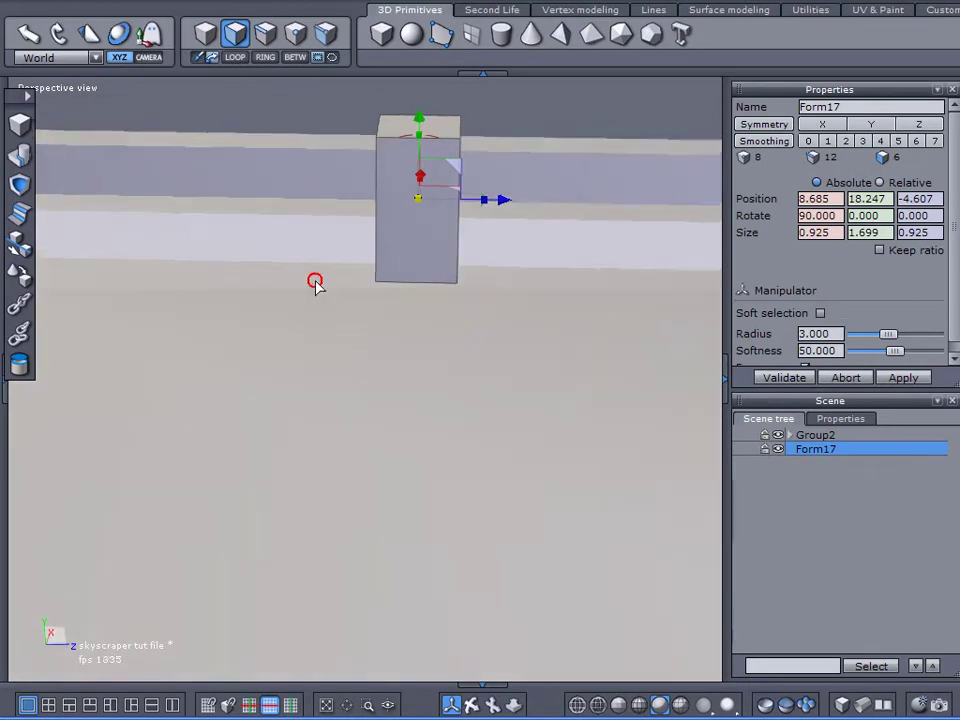
middle_click_drag(313, 281, 337, 184)
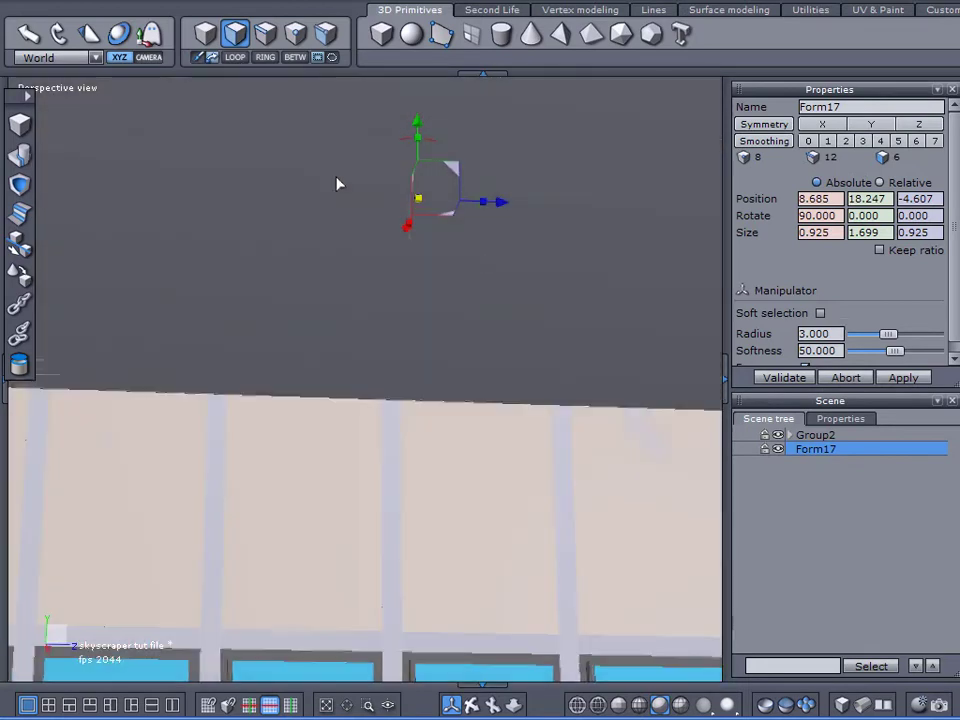
left_click(784, 437)
left_click(461, 283)
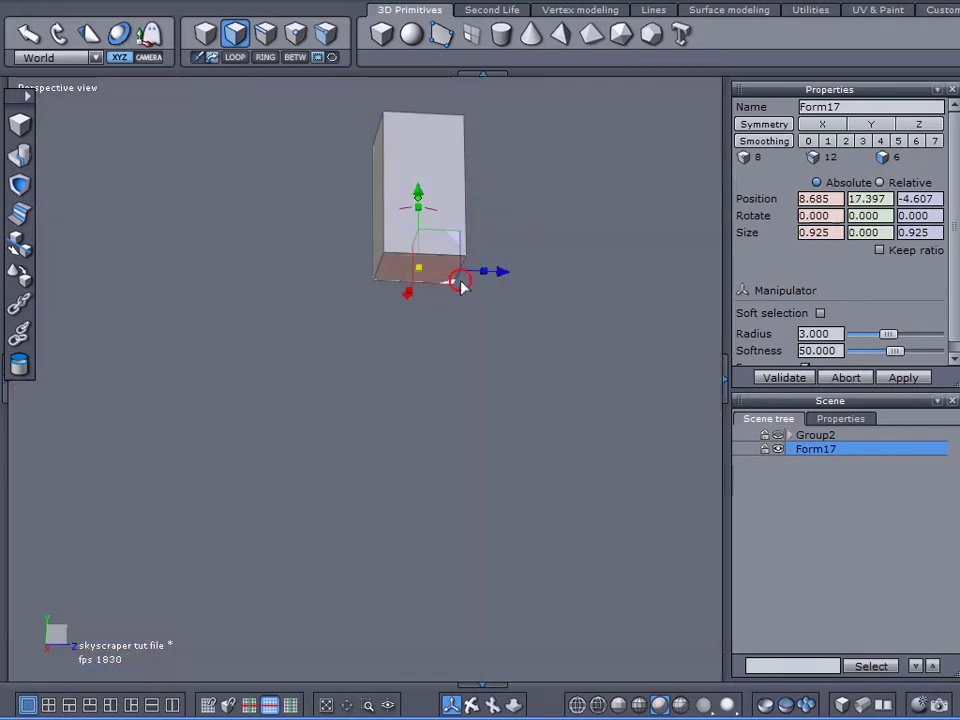
left_click(778, 436)
middle_click_drag(372, 325, 357, 455)
scroll(412, 273, "up", 5)
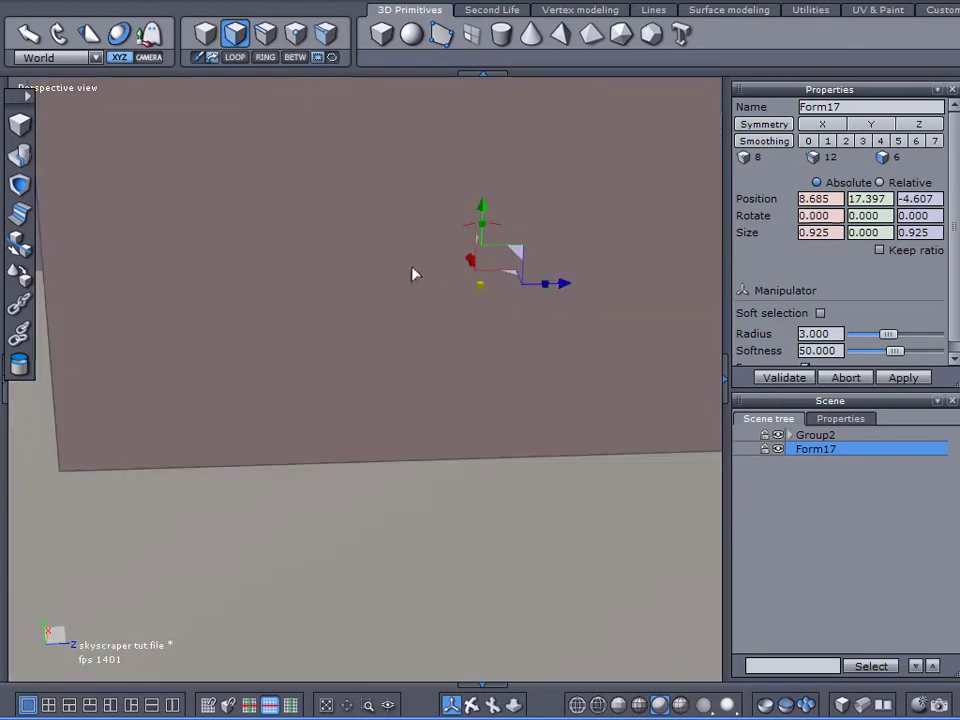
scroll(415, 274, "down", 3)
middle_click_drag(411, 279, 340, 238)
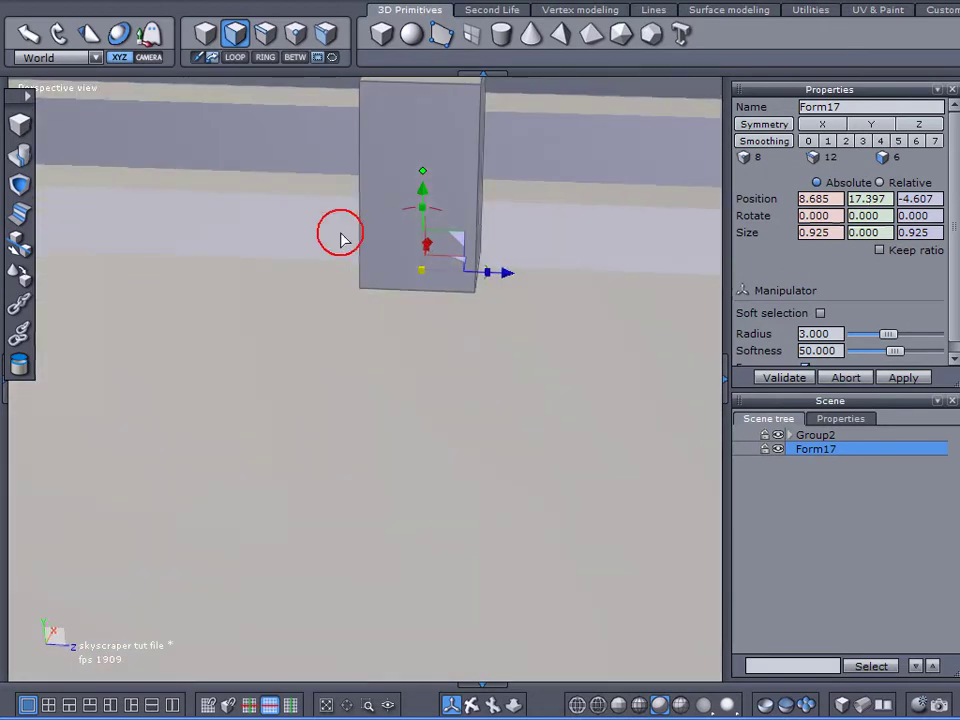
Extrude the box's bottom face into a two-tiered plinth widening downward, making the pillar about 1.153 wide and 2.008 tall overall
left_click(563, 12)
left_click(418, 34)
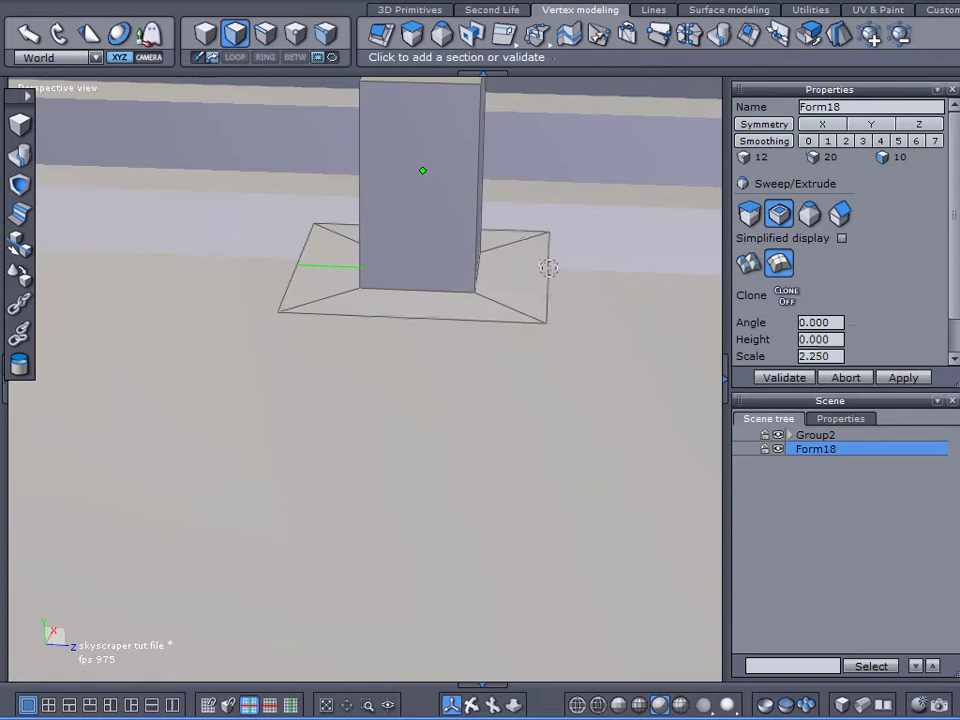
scroll(488, 264, "up", 2)
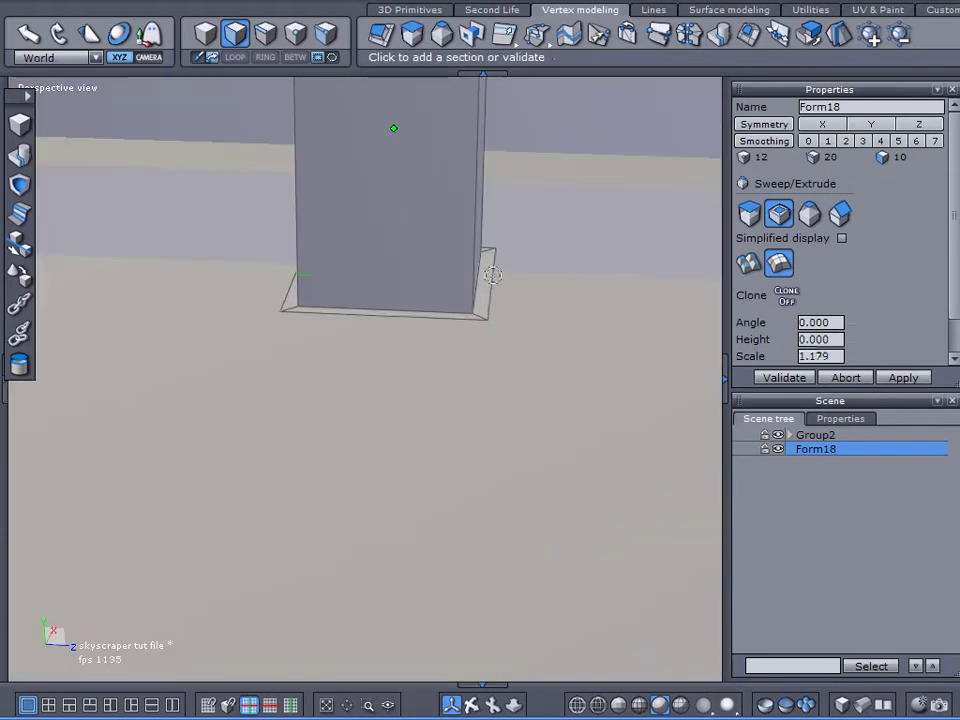
left_click(486, 272)
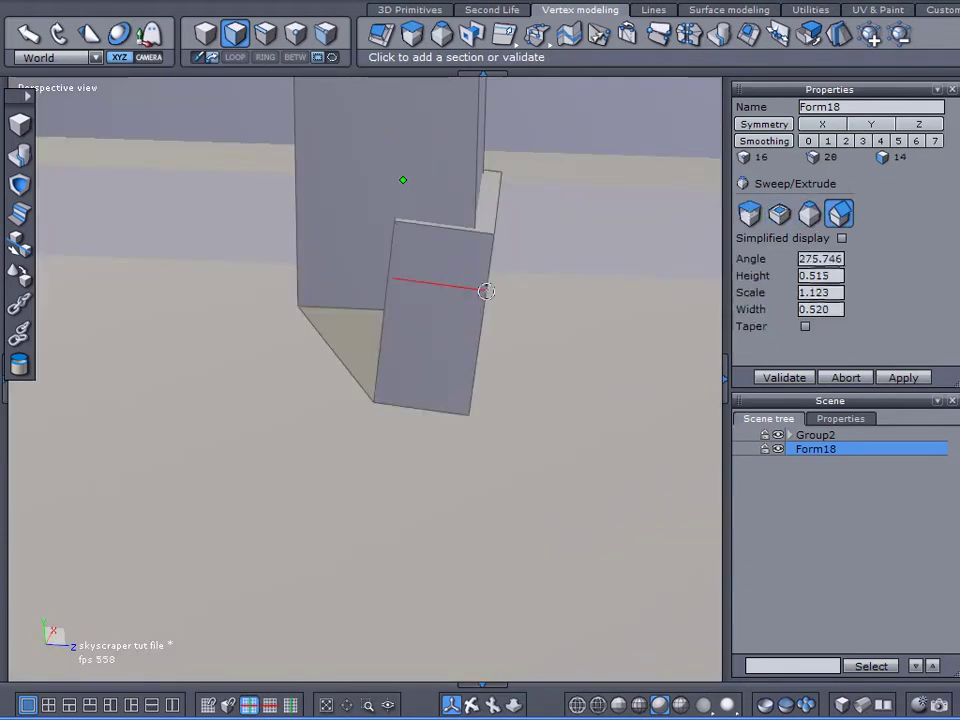
left_click(506, 308)
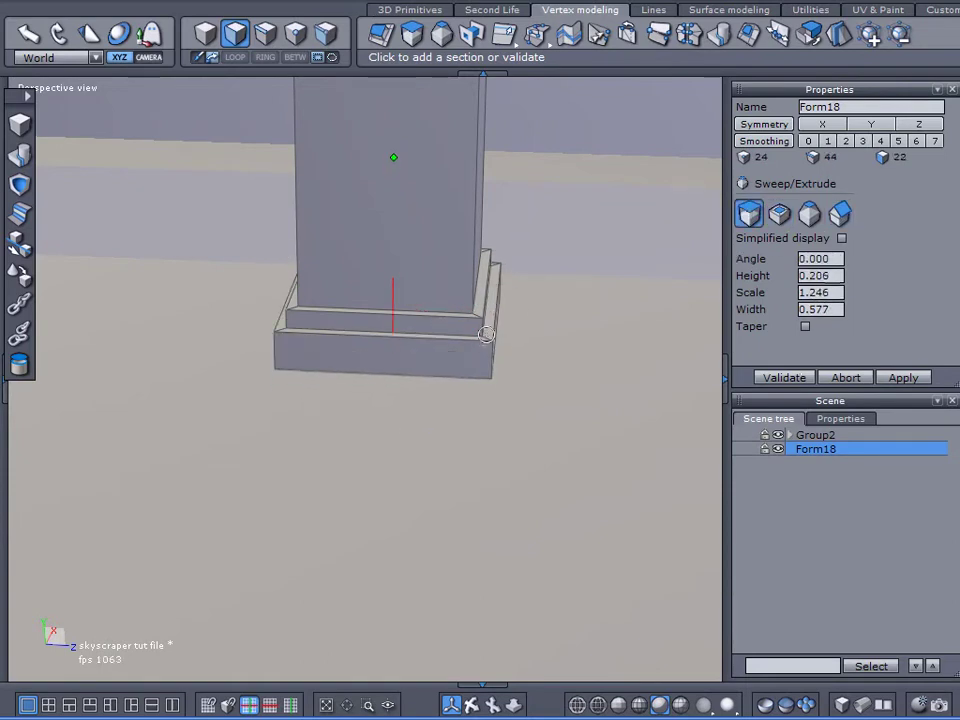
left_click(486, 334)
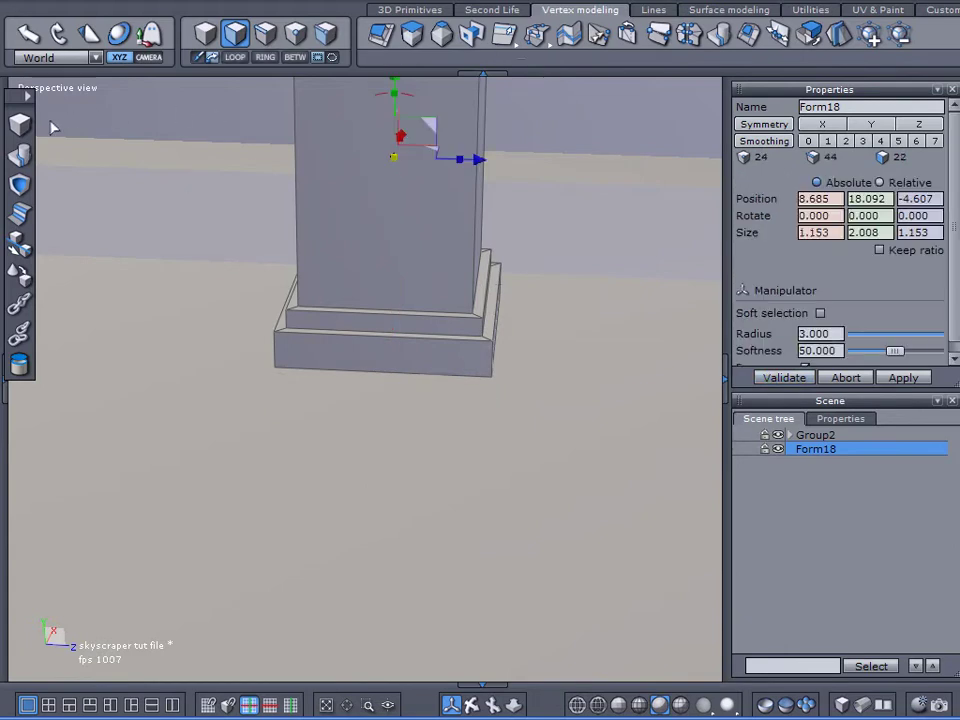
Add a cube with sides of about 1.312 beside the pillar, at about X 8.685, Y 18.895 and Z -2.433
left_click(19, 124)
scroll(525, 240, "down", 3)
middle_click_drag(526, 240, 399, 264)
left_click(285, 145)
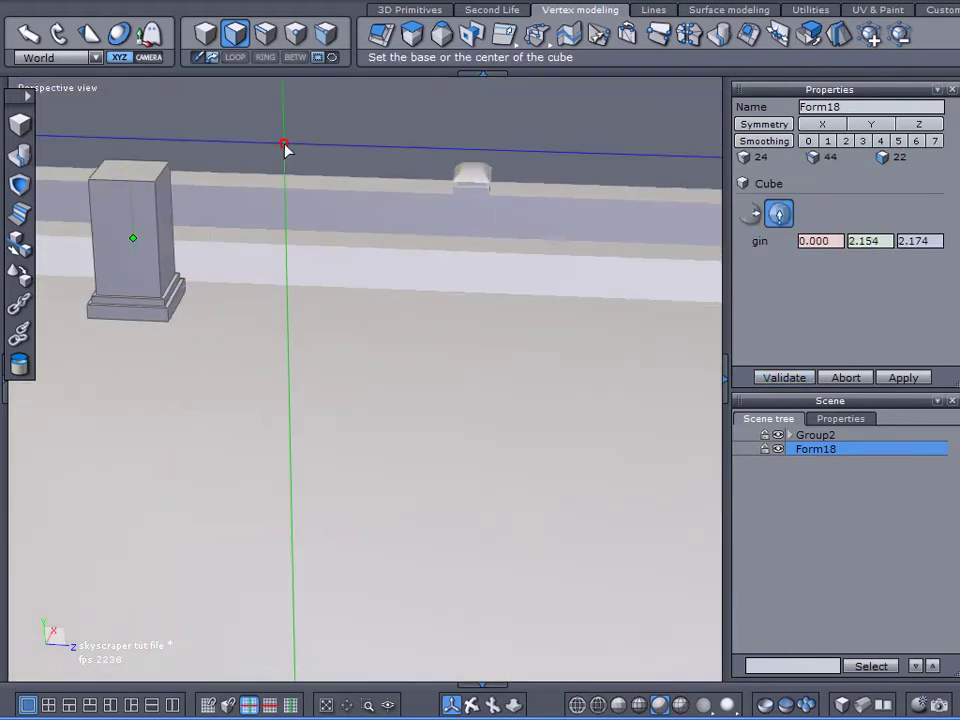
left_click(381, 209)
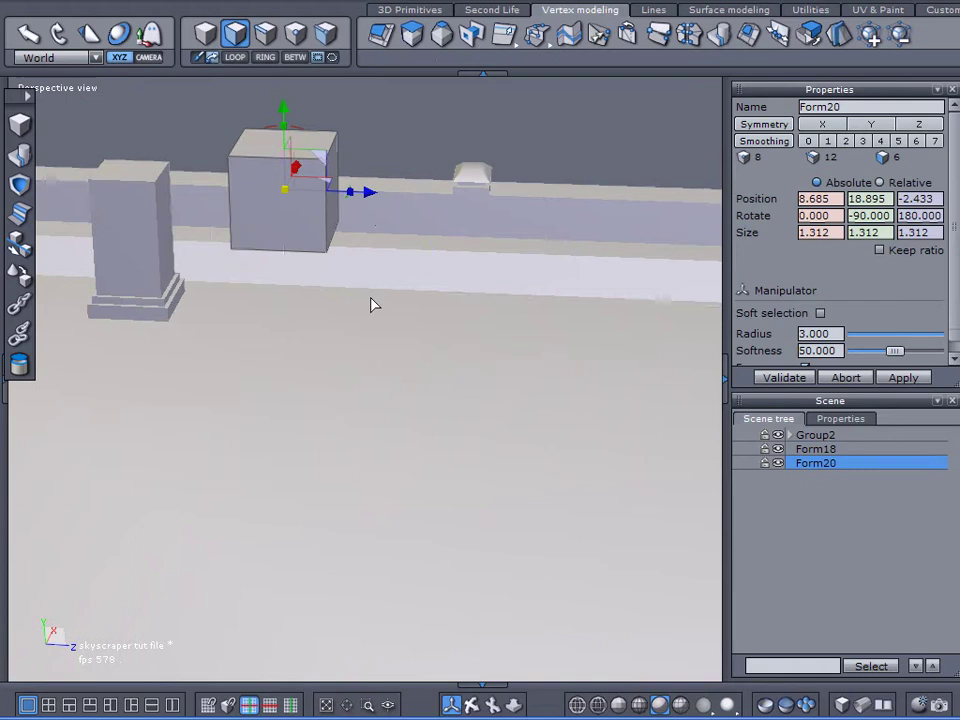
Lay the underside of the pillar's plinth on the roof floor, hiding the building temporarily to reach that face, and validate the placement
left_click(792, 449)
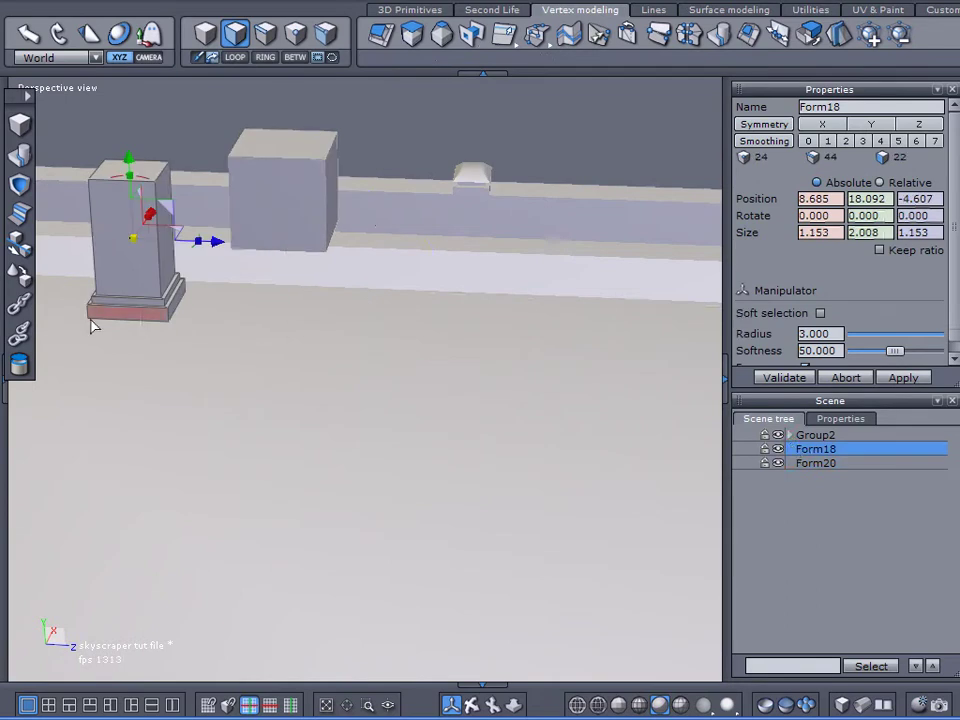
left_click(16, 276)
right_click_drag(373, 335, 430, 225)
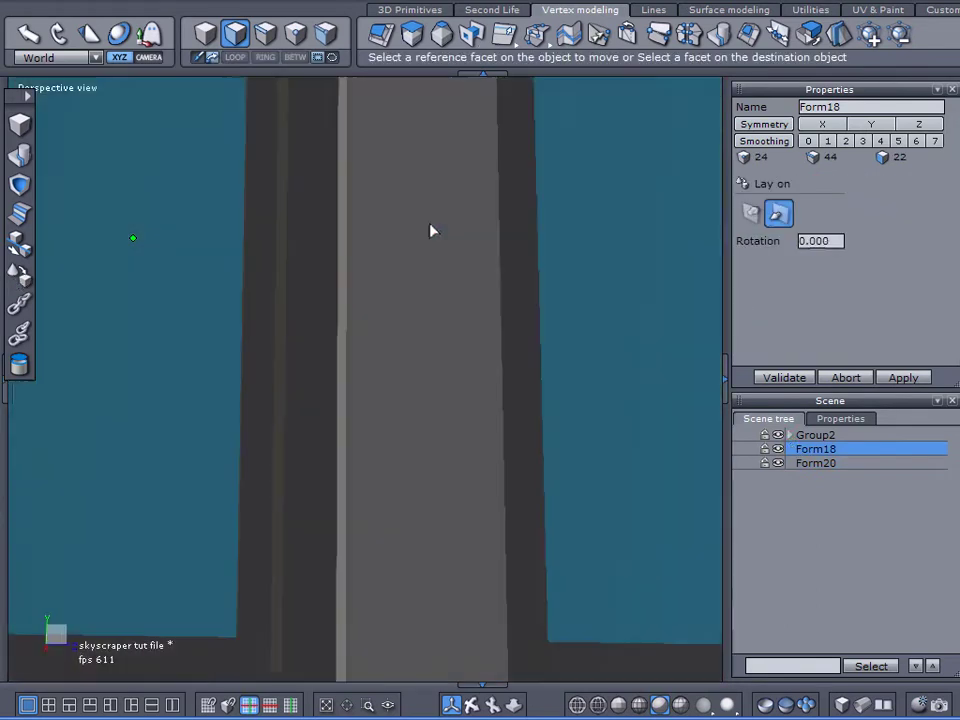
left_click(778, 436)
left_click(152, 305)
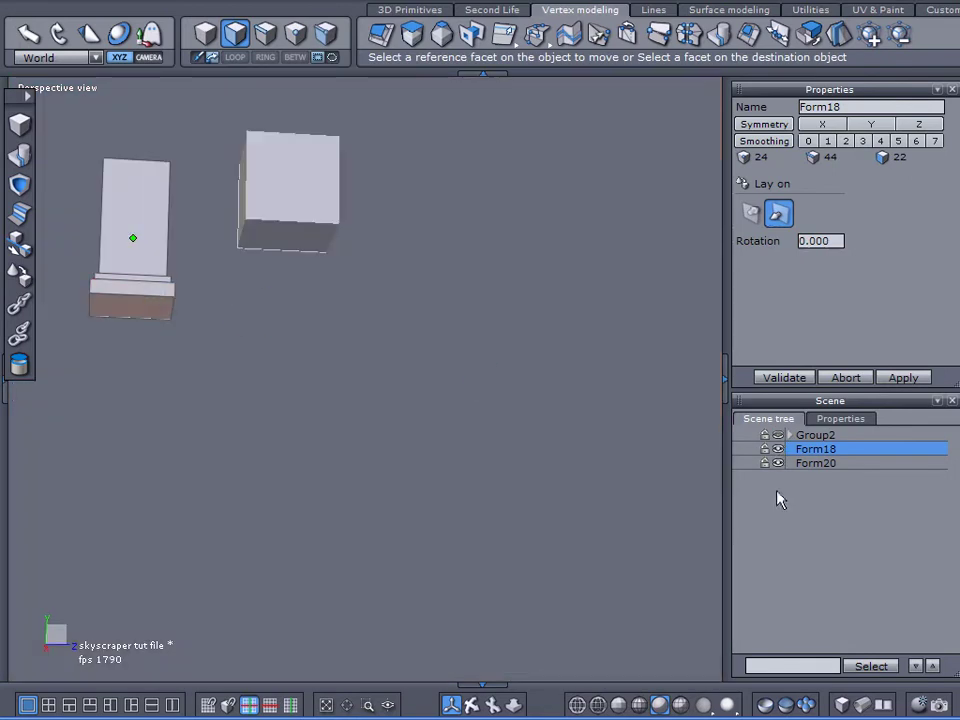
left_click(776, 436)
right_click_drag(430, 340, 360, 508)
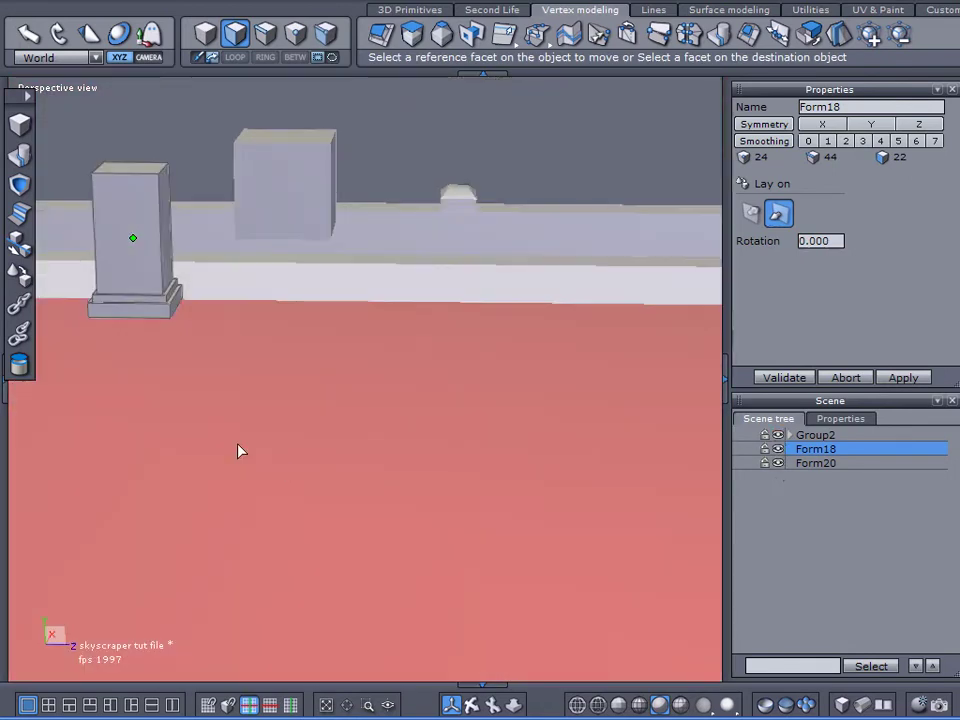
left_click(240, 446)
left_click(785, 378)
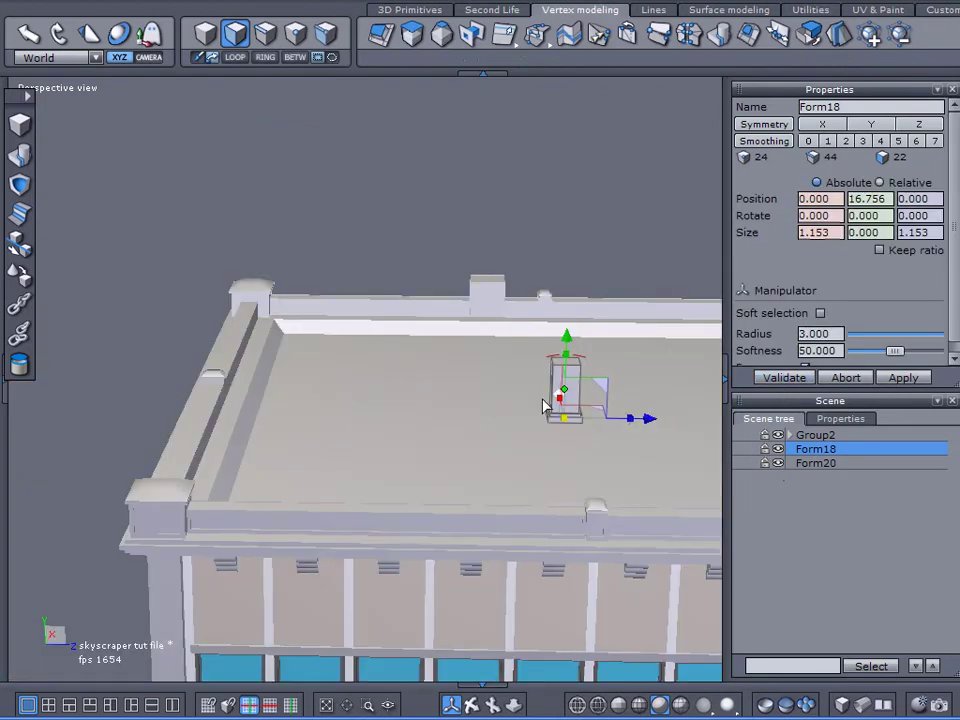
Move the cube across the roof next to the pillar, at about X 1.156, Y 17.571 and Z -0.056
middle_click_drag(545, 406, 388, 290)
right_click_drag(448, 403, 208, 420)
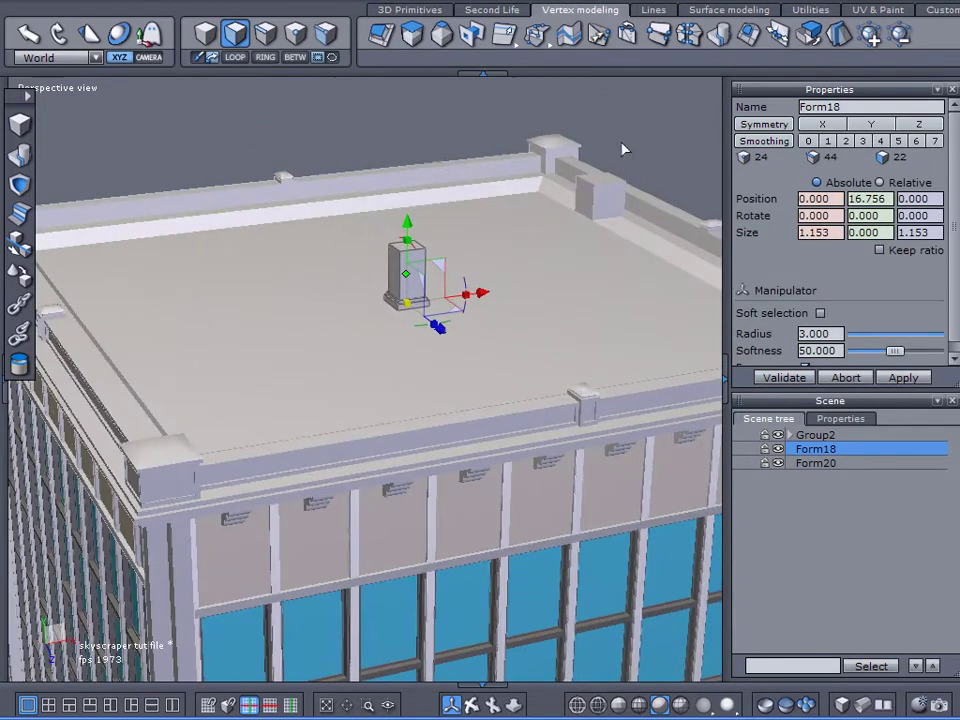
left_click(810, 555)
left_click(617, 212)
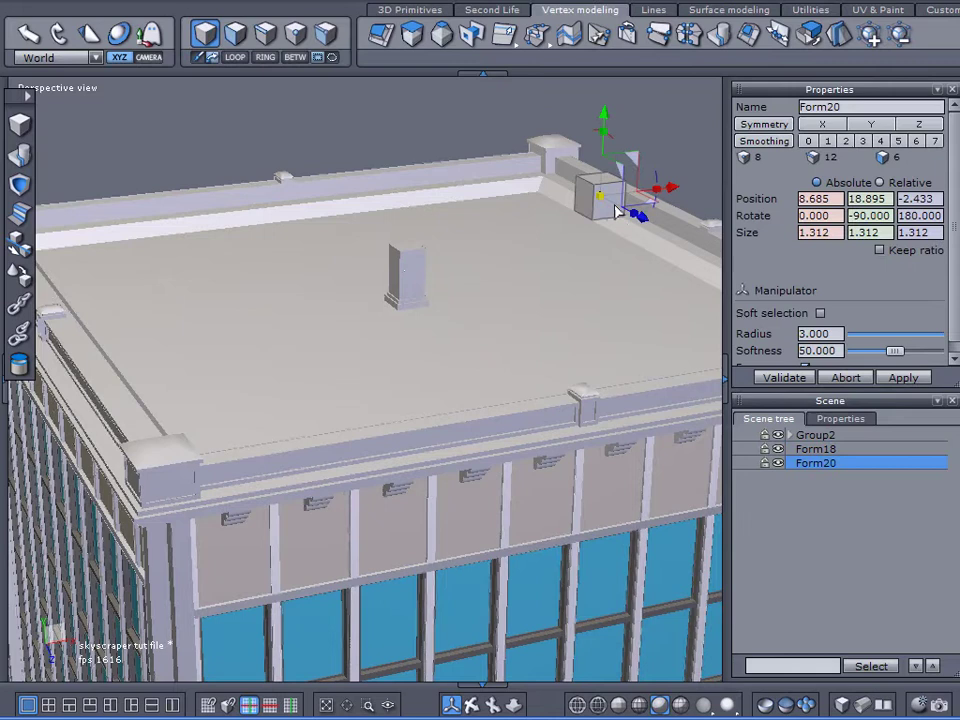
middle_click_drag(619, 208, 556, 216)
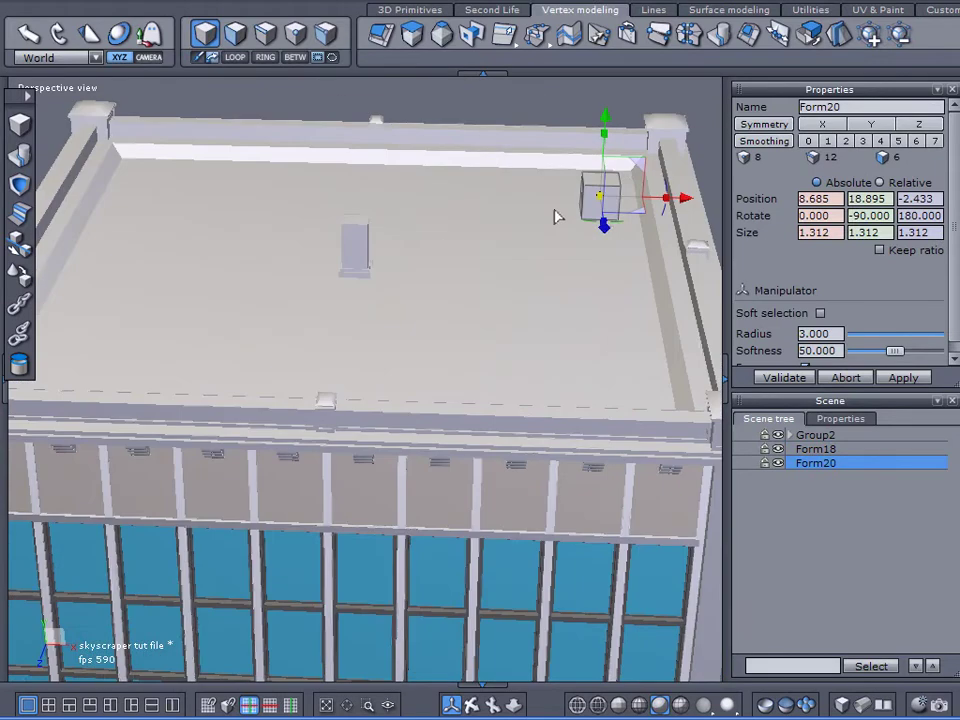
left_click_drag(637, 167, 422, 199)
middle_click_drag(422, 199, 348, 296)
scroll(382, 250, "up", 5)
scroll(379, 243, "down", 2)
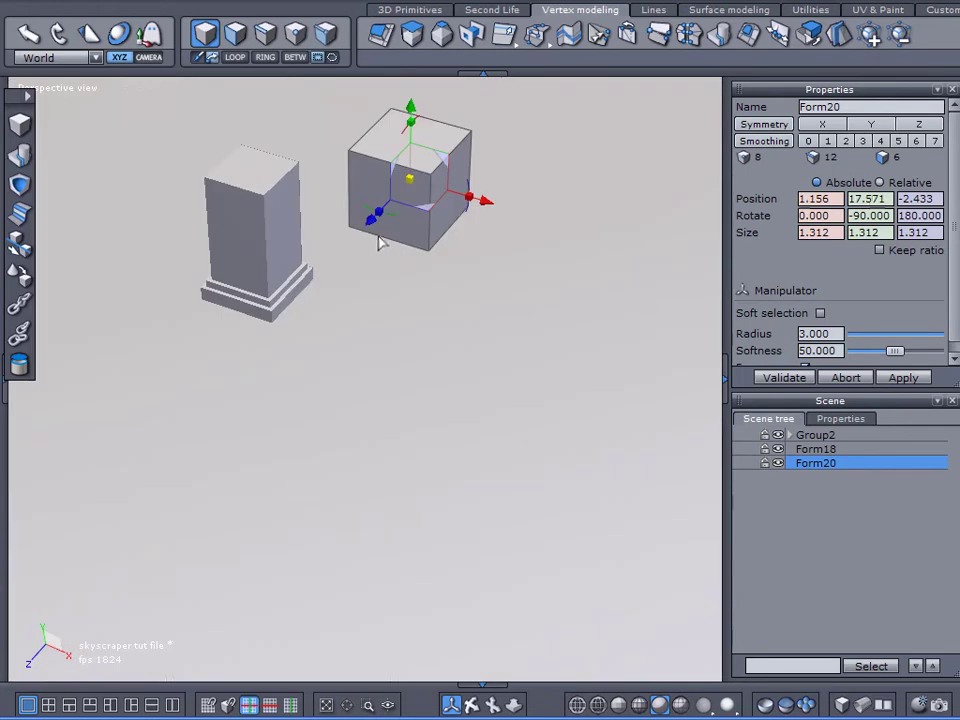
left_click_drag(376, 226, 294, 283)
middle_click_drag(294, 283, 195, 298)
scroll(318, 250, "up", 5)
scroll(318, 251, "down", 5)
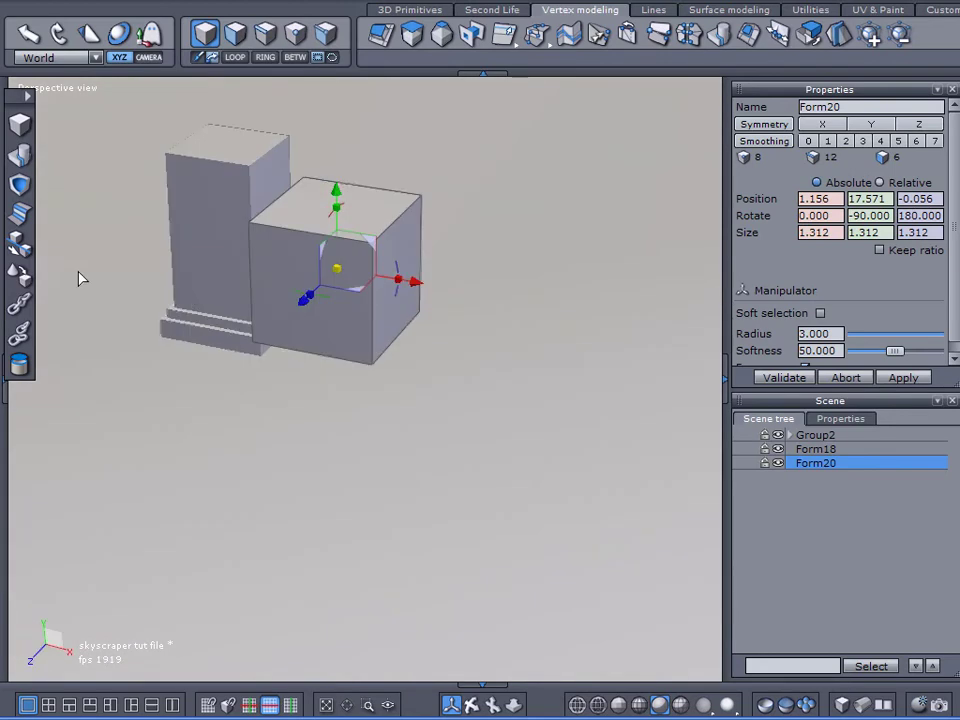
Use Lay on to place the cube's side face against the pillar's side face, and validate the placement
left_click(22, 247)
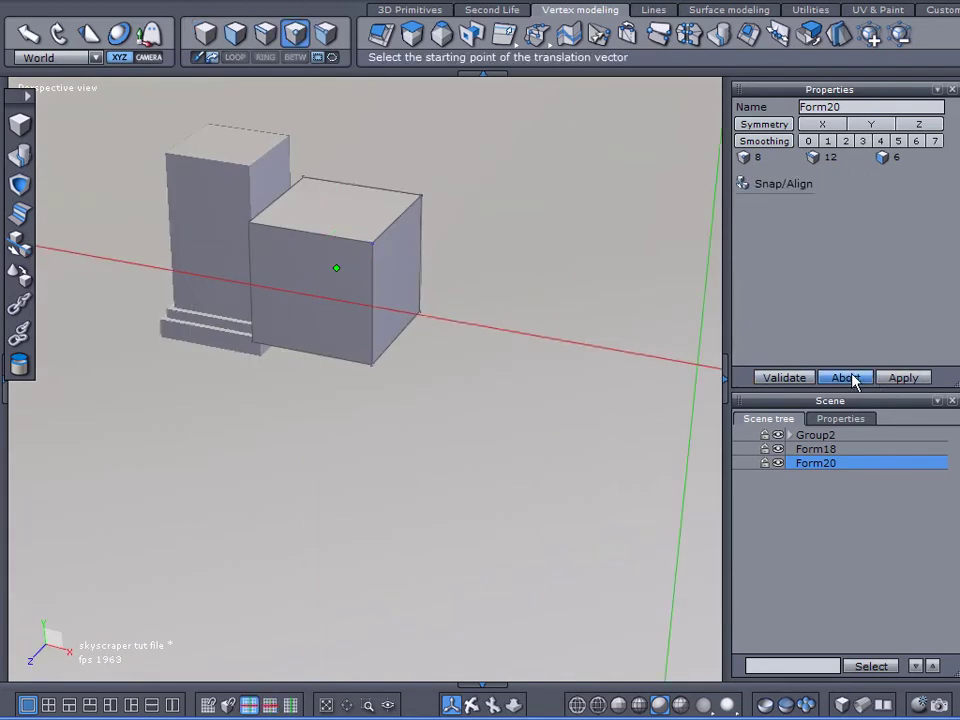
key("Escape")
left_click(18, 270)
left_click(315, 299)
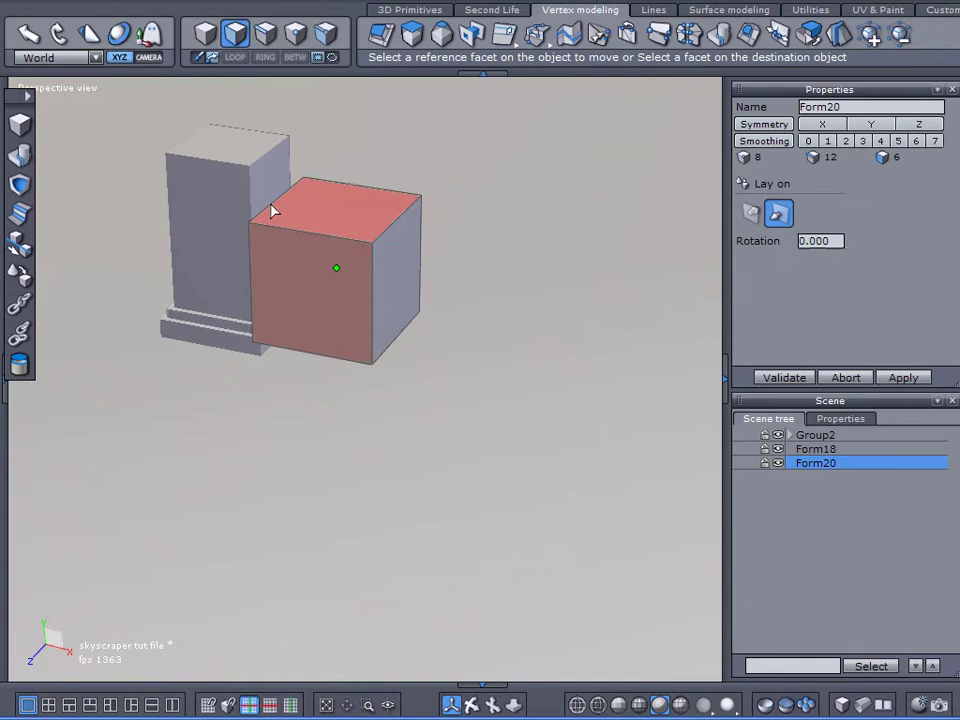
left_click(269, 205)
left_click(599, 315)
left_click(782, 378)
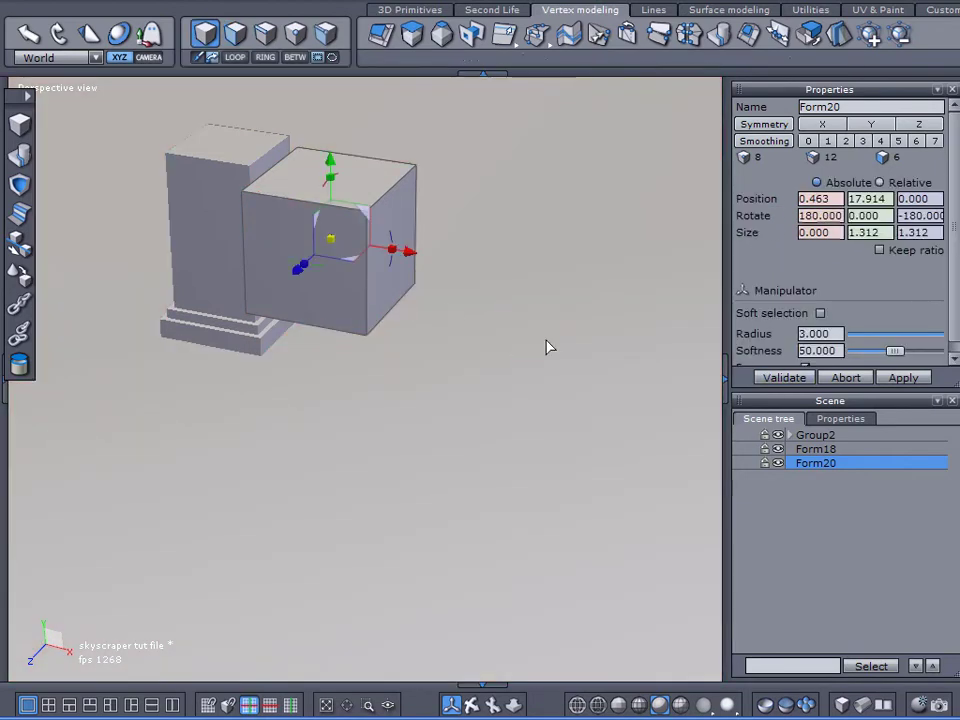
Lock the building group and scale the cube uniformly down to about 0.627 per side
middle_click_drag(700, 441, 320, 457)
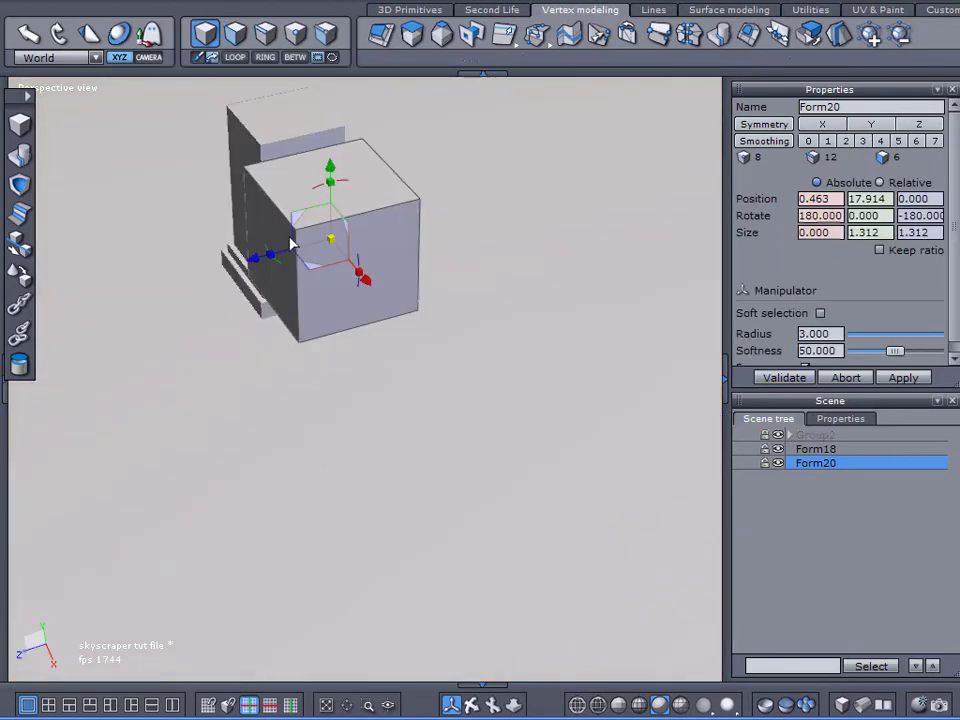
left_click_drag(330, 244, 217, 249)
middle_click_drag(226, 325, 414, 257)
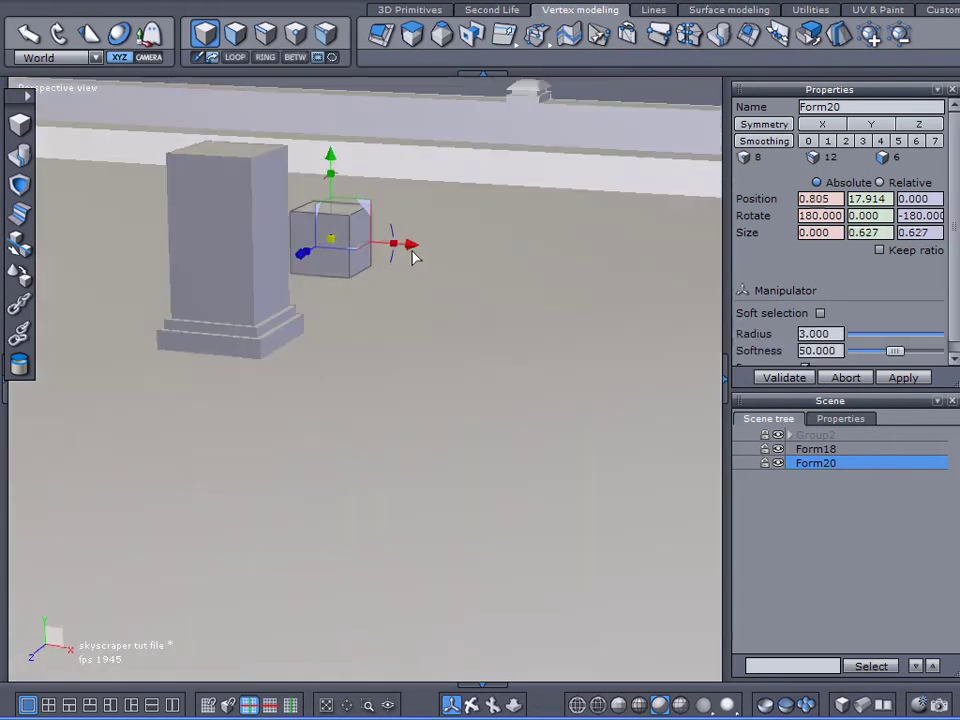
Try to snap the cube's face near the pillar down to the plinth with Snap/Align, and undo the change
left_click(22, 257)
mouse_move(129, 319)
middle_mouse_down()
mouse_move(360, 306)
mouse_move(214, 347)
mouse_move(296, 321)
middle_mouse_up()
scroll(360, 306, "up", 2)
scroll(340, 335, "down", 1)
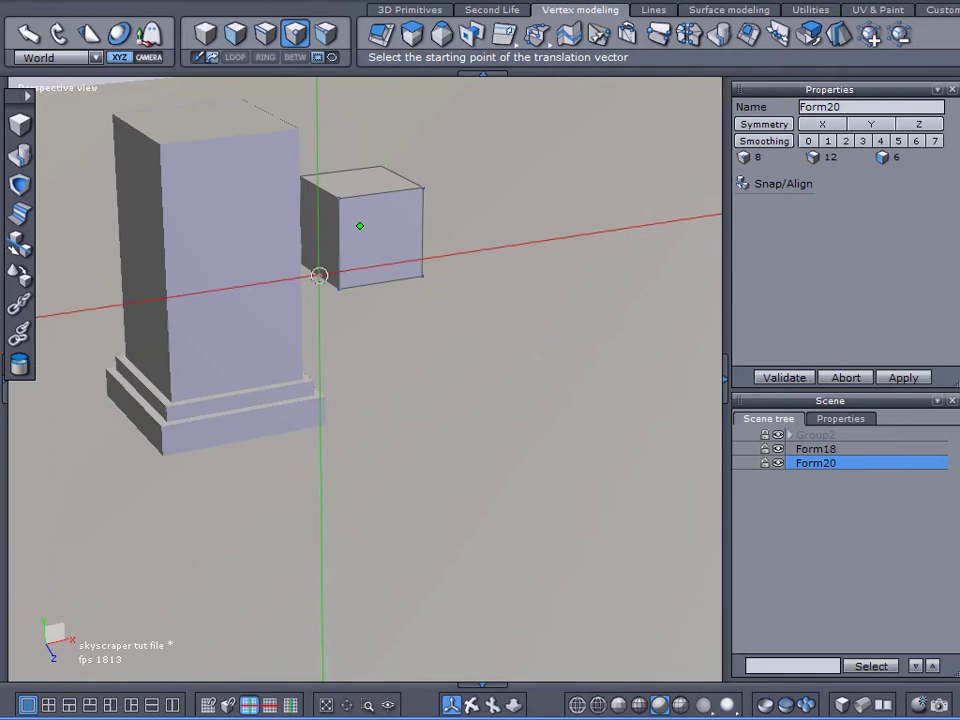
left_click(317, 275)
middle_click_drag(385, 348, 223, 369)
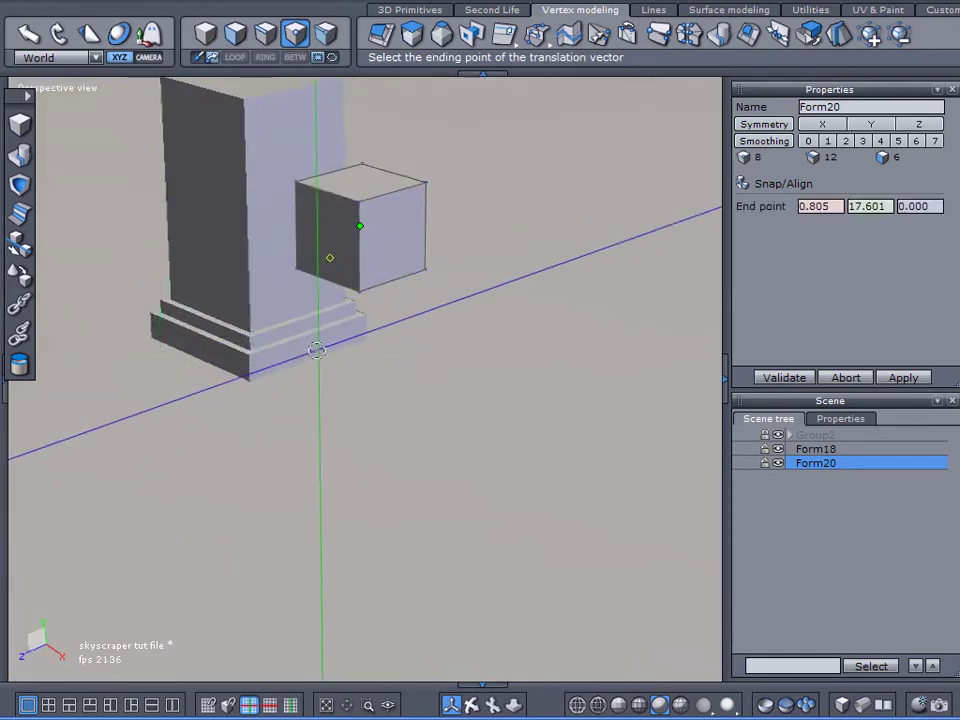
left_click(327, 358)
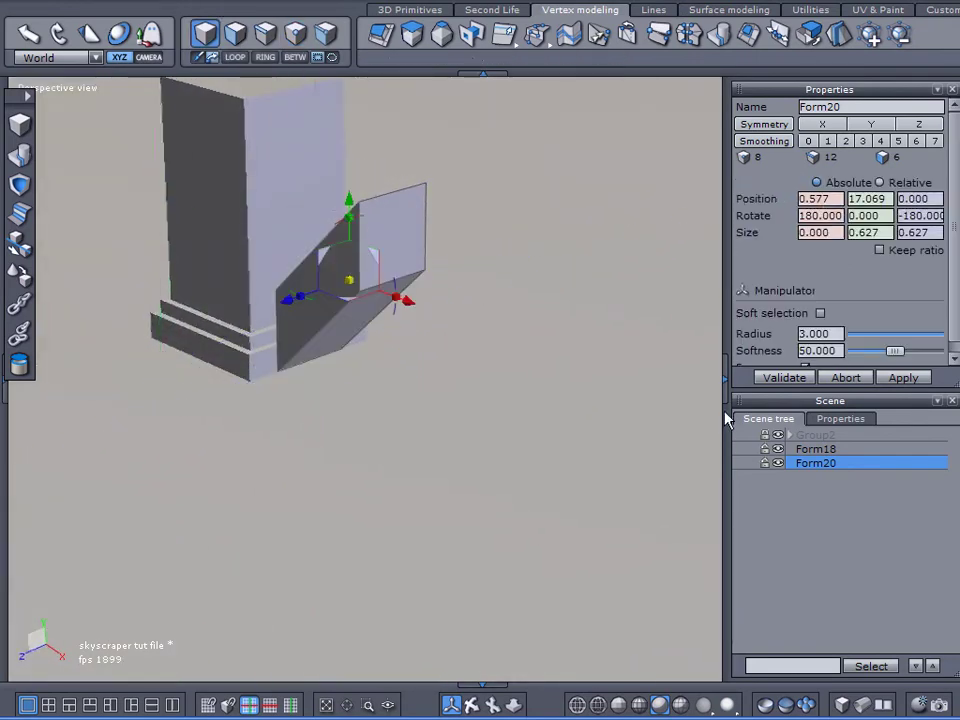
left_click(830, 384)
left_click(562, 312)
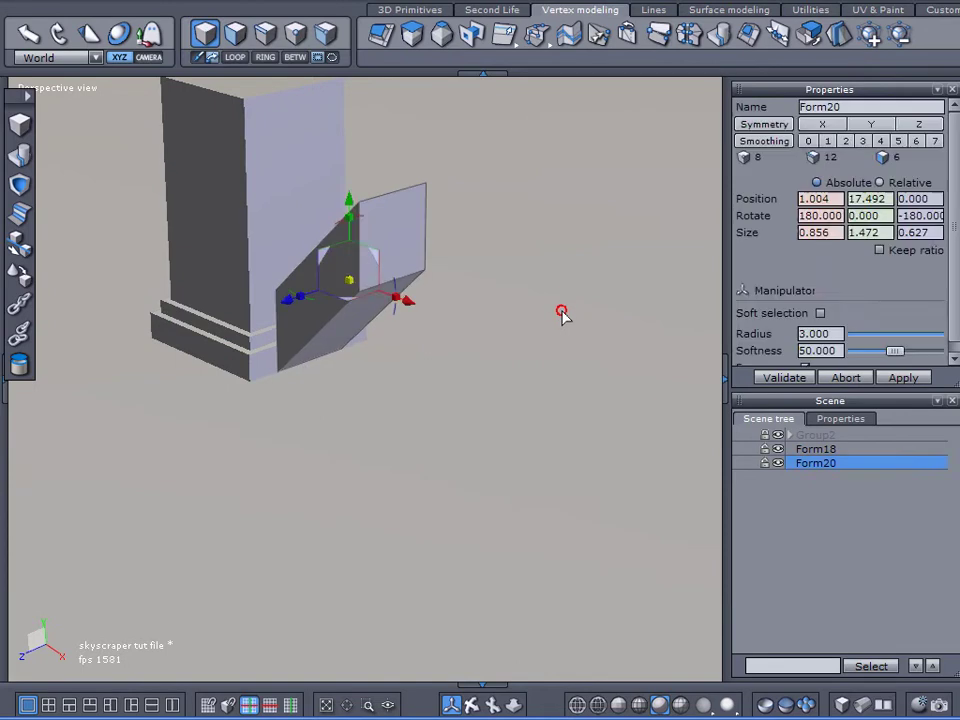
left_click(562, 312)
key("ctrl+z")
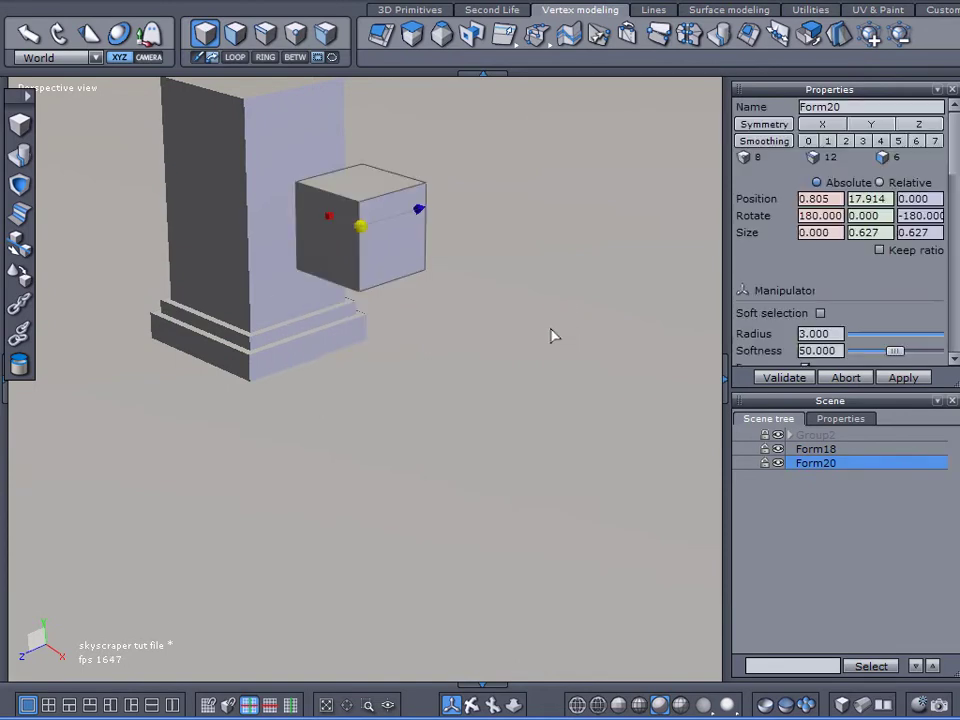
Use Snap/Align to move the cube from its near face's bottom edge midpoint to the bottom edge of the plinth's side
scroll(532, 302, "down", 5)
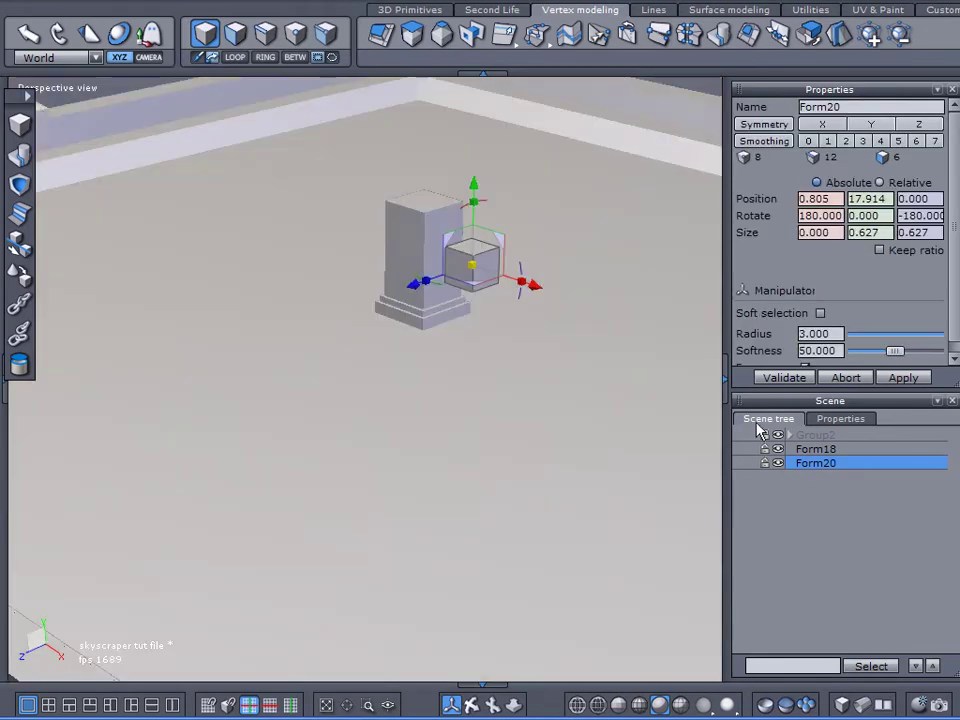
left_click(880, 517)
left_click(785, 465)
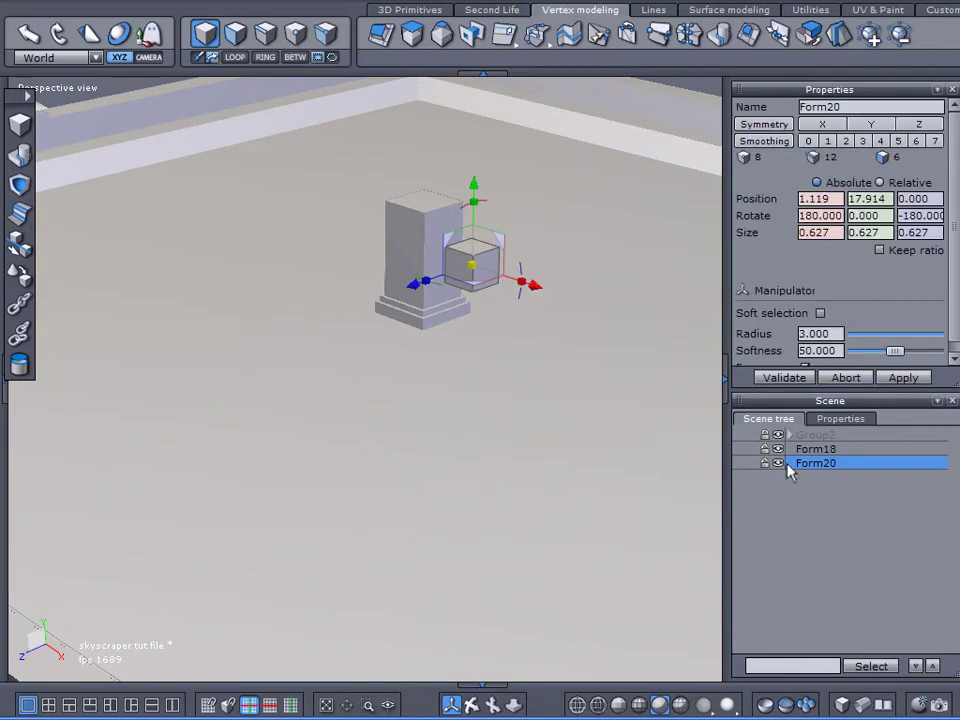
right_click_drag(440, 432, 570, 440)
scroll(425, 297, "up", 5)
scroll(426, 304, "up", 2)
scroll(429, 300, "down", 7)
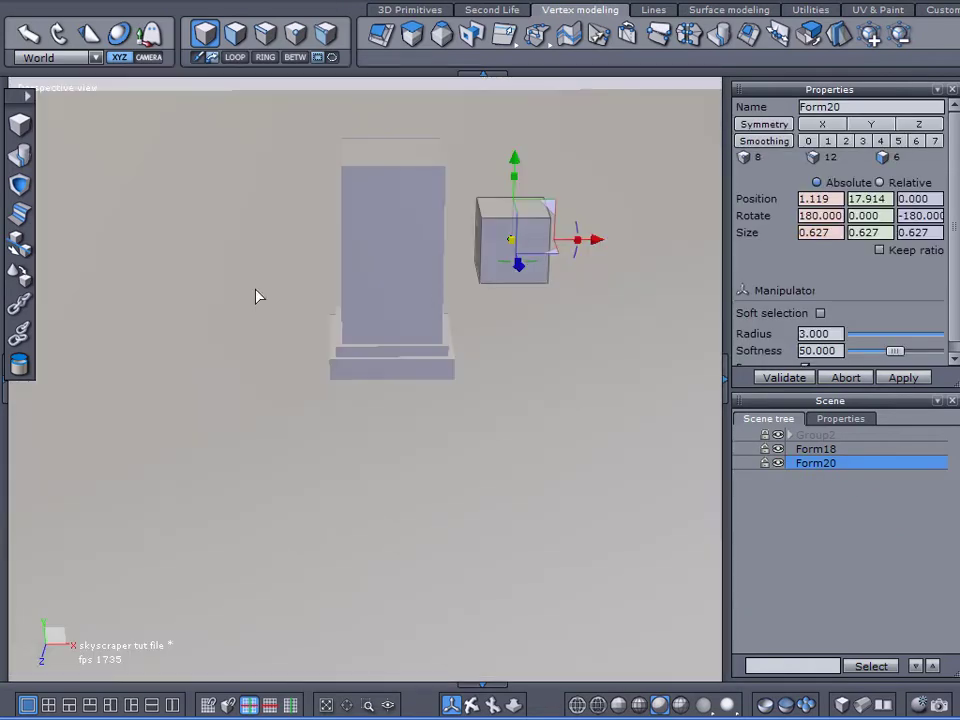
left_click(21, 257)
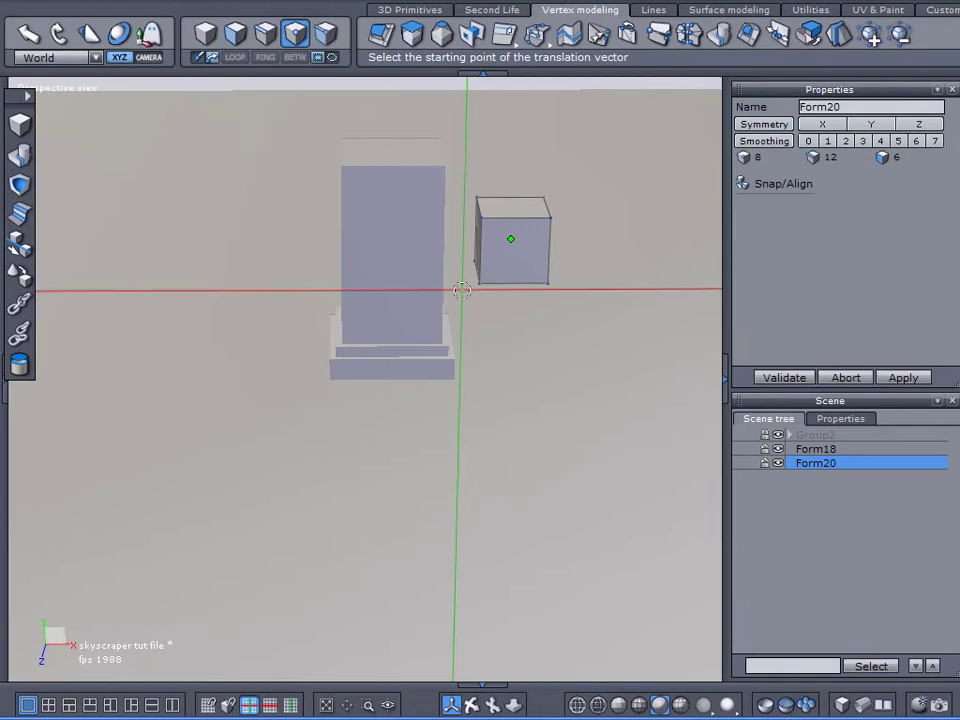
right_click_drag(461, 287, 457, 321)
scroll(465, 305, "up", 3)
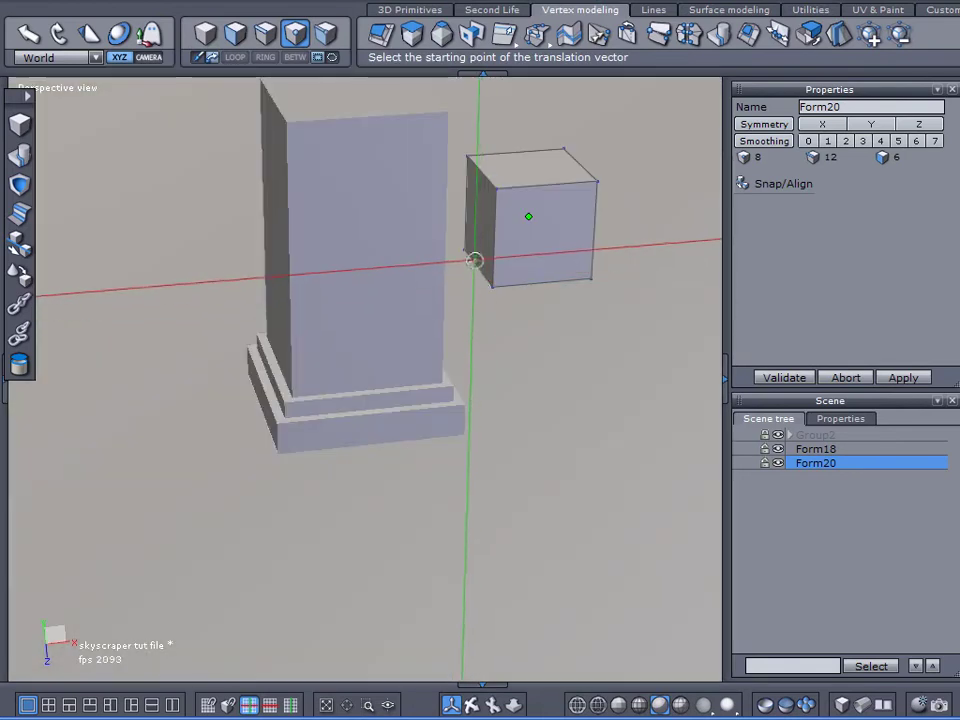
left_click(478, 268)
right_click_drag(546, 336, 388, 336)
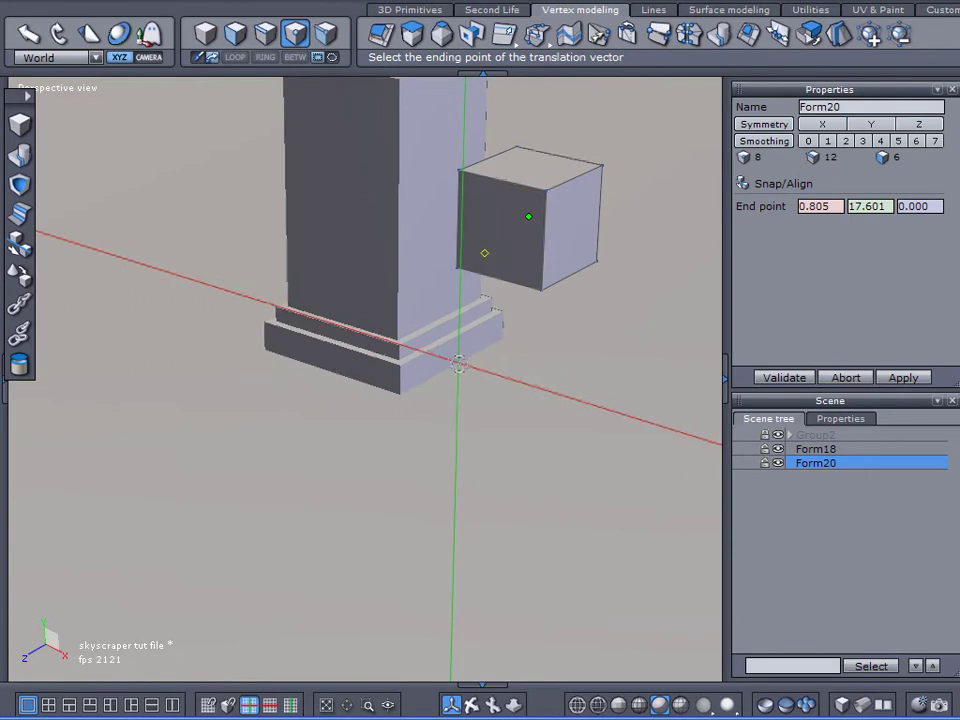
left_click(459, 358)
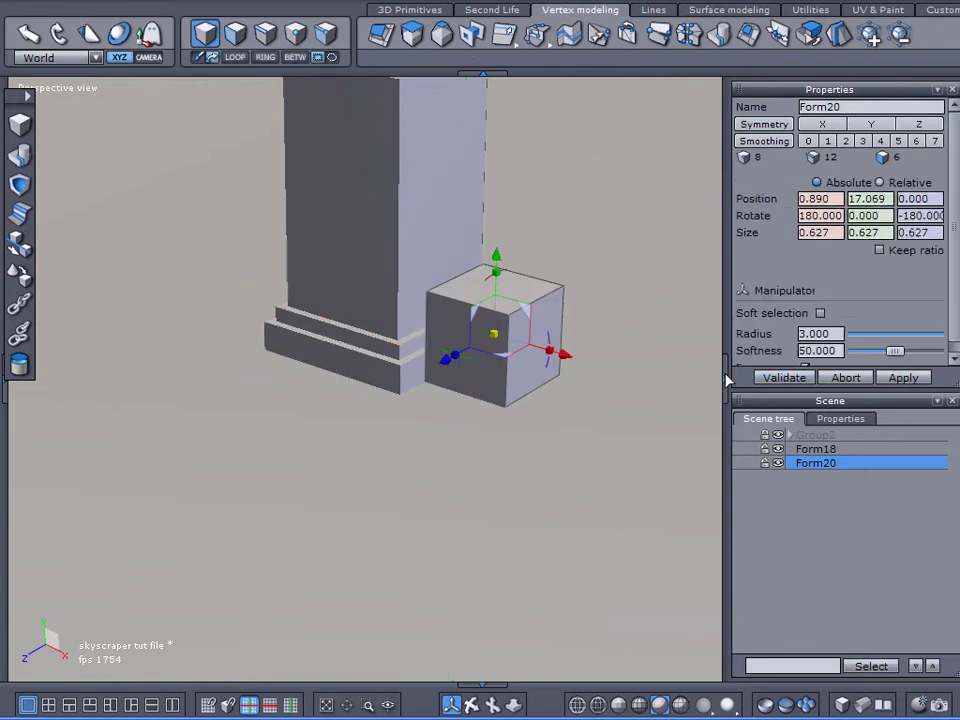
Move the cube along X into the side of the pillar and plinth, to about X 0.768
scroll(688, 438, "down", 4)
left_click(799, 516)
right_click_drag(641, 478, 639, 387)
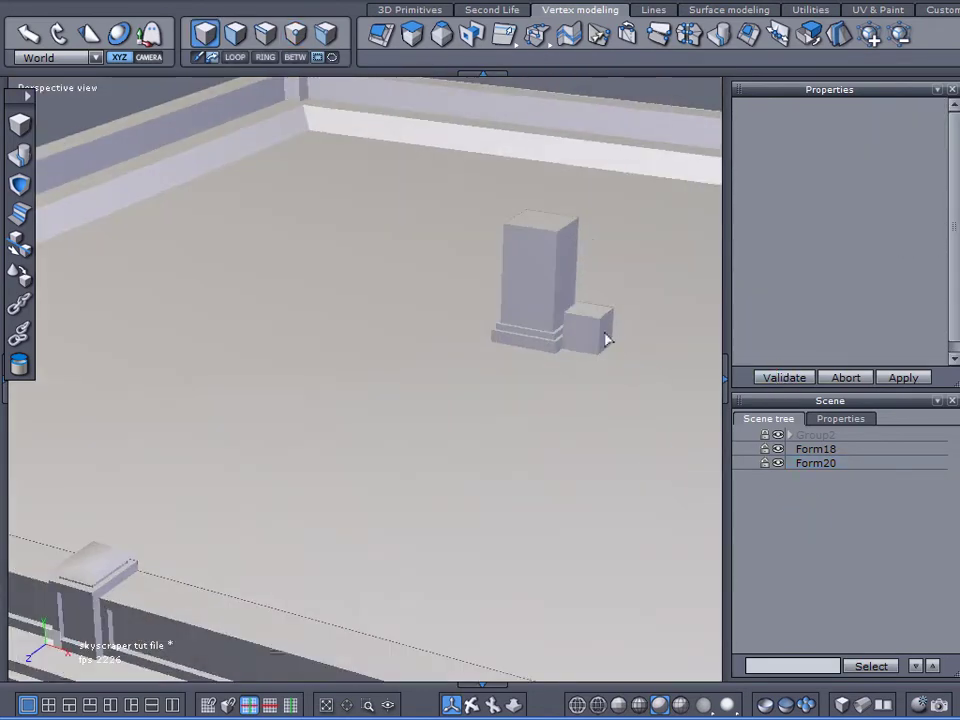
left_click(606, 340)
scroll(610, 340, "up", 4)
left_click_drag(612, 344, 583, 344)
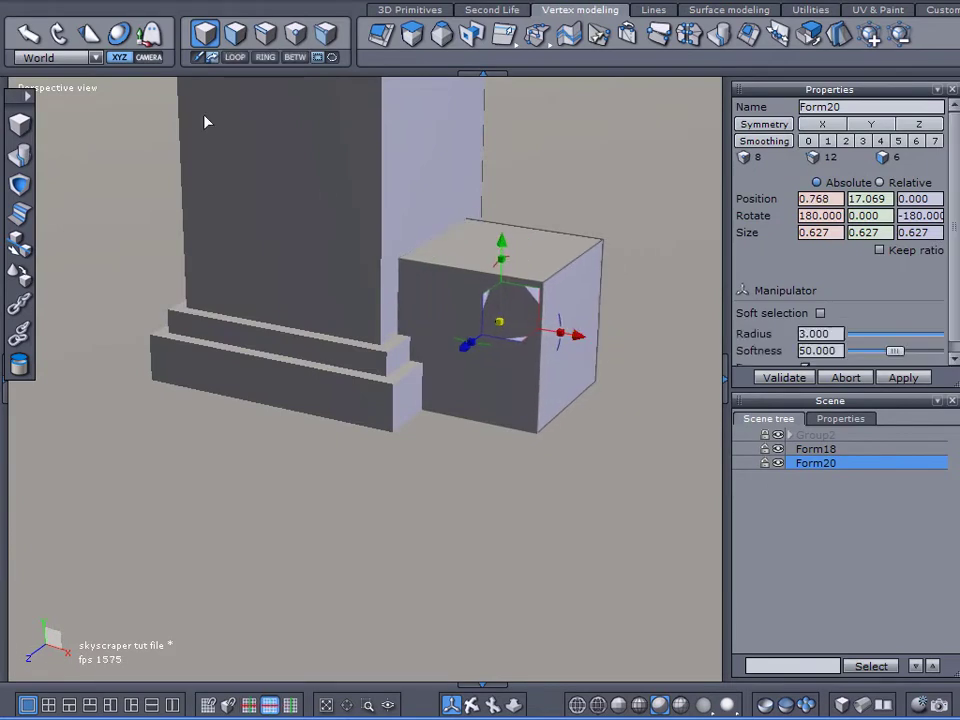
Stretch the cube into a long duct by moving its outer end face along X to about 5.160
left_click(239, 44)
left_click(577, 298)
scroll(577, 298, "down", 5)
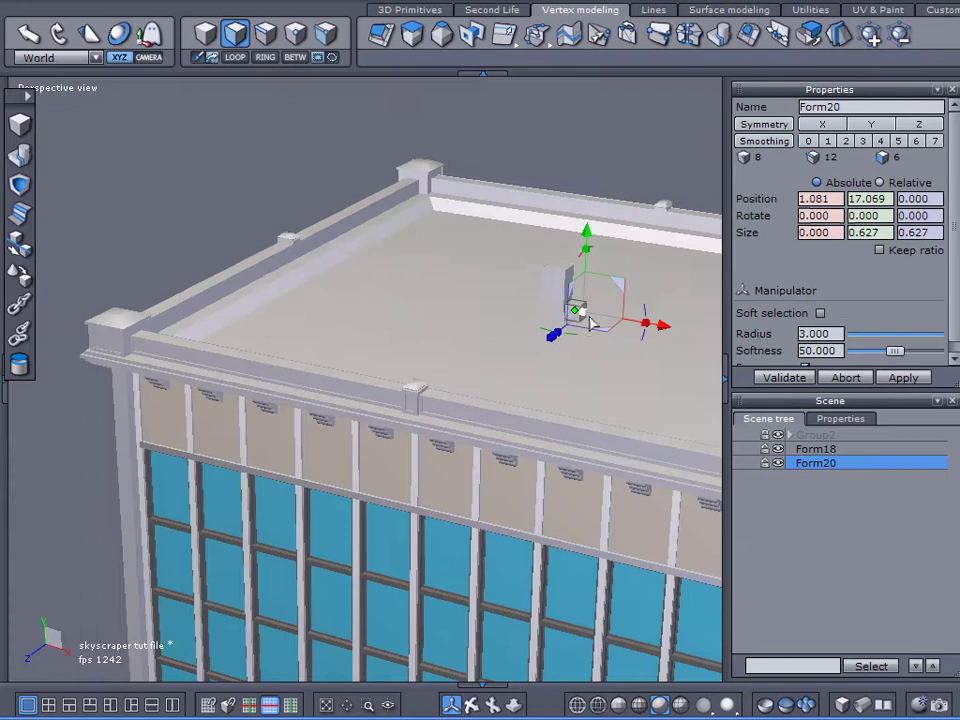
right_click_drag(589, 317, 418, 315, "alt")
left_click_drag(418, 315, 471, 386, "alt")
scroll(372, 240, "up", 3)
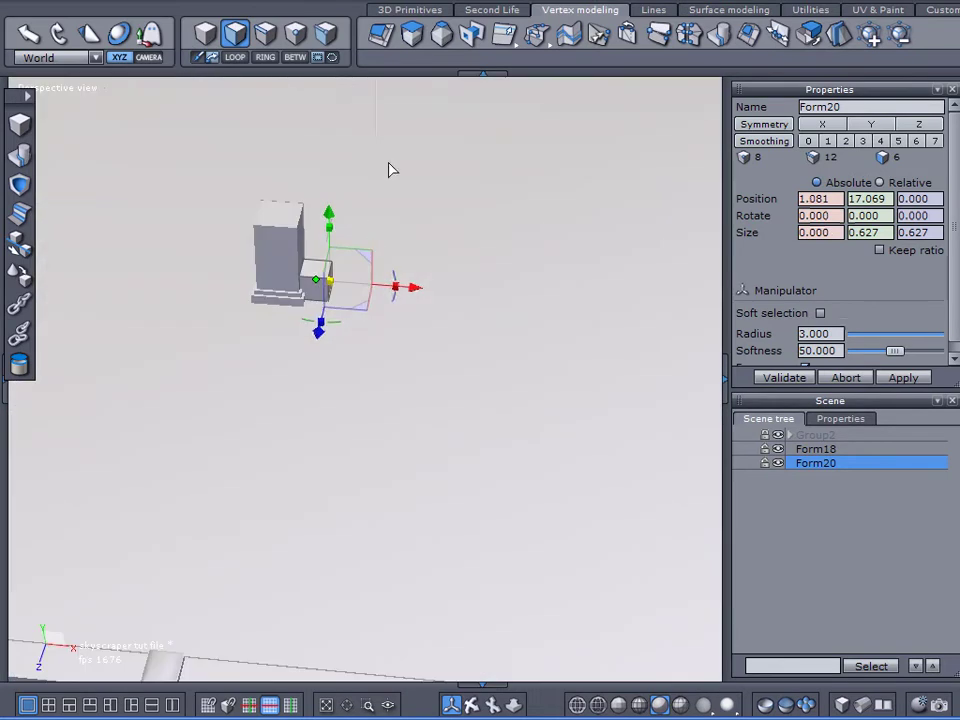
left_click(412, 33)
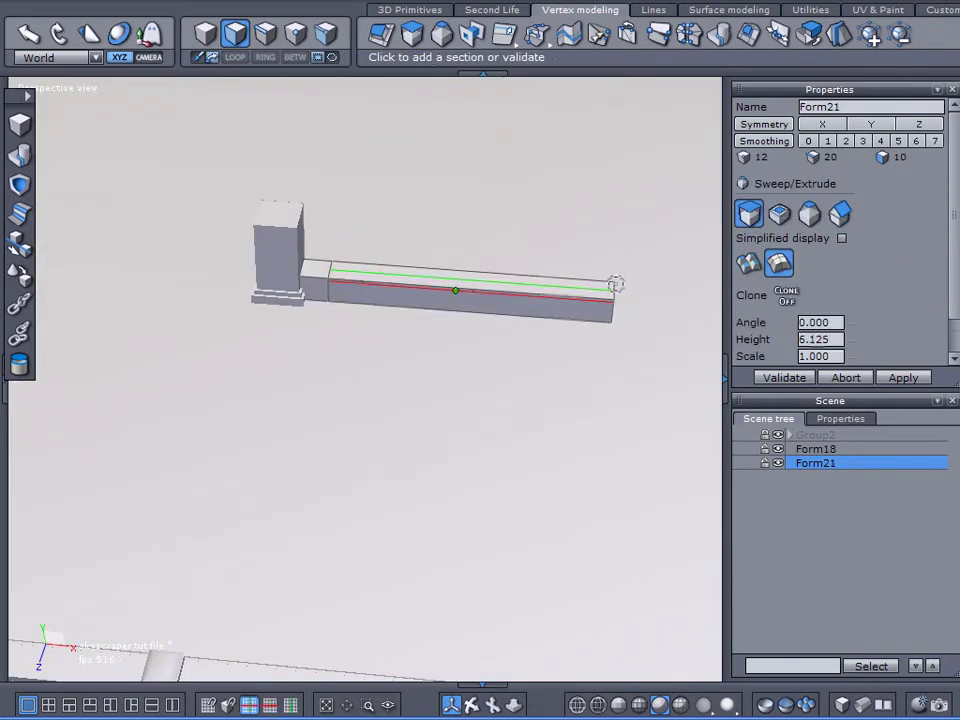
left_click(845, 378)
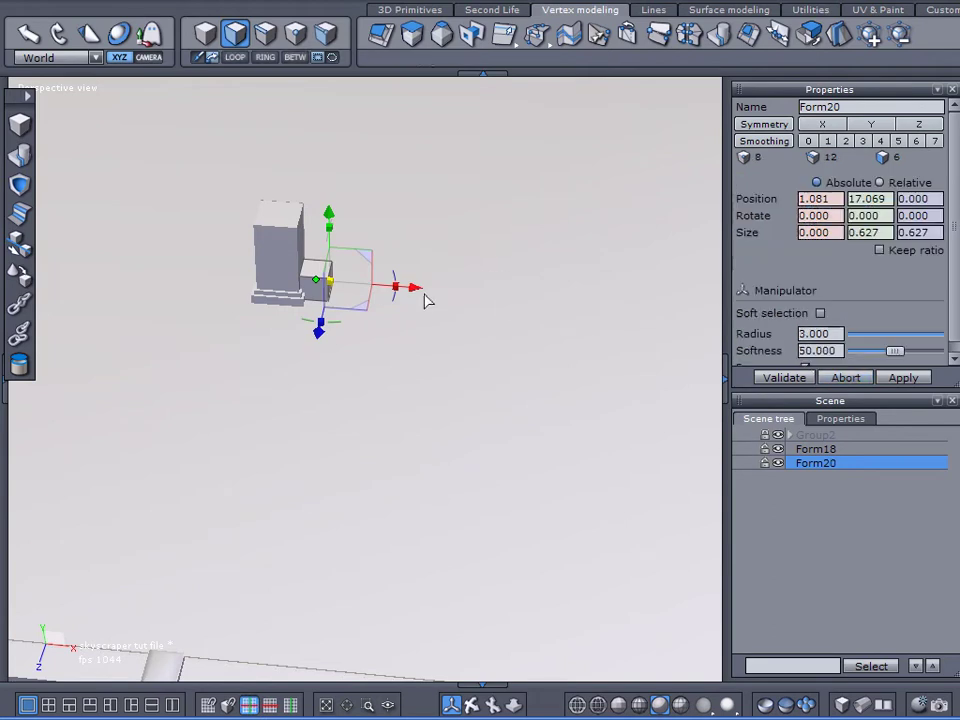
left_click_drag(424, 300, 612, 315)
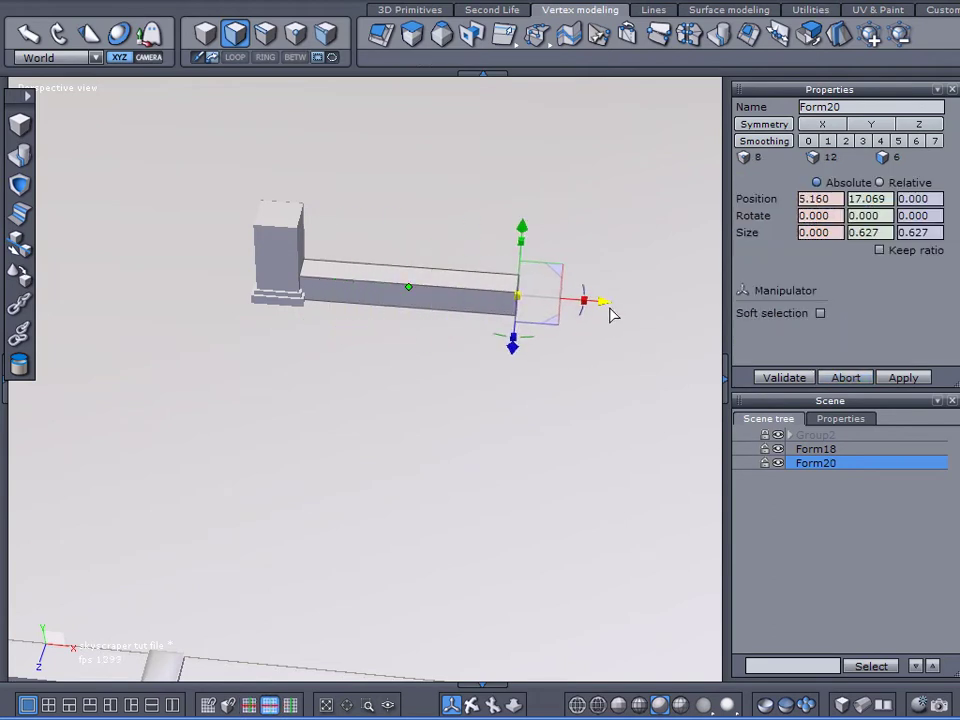
Extrude the duct's end face into a short section of about 0.660, a long section and another short section of about 0.668
left_click(414, 38)
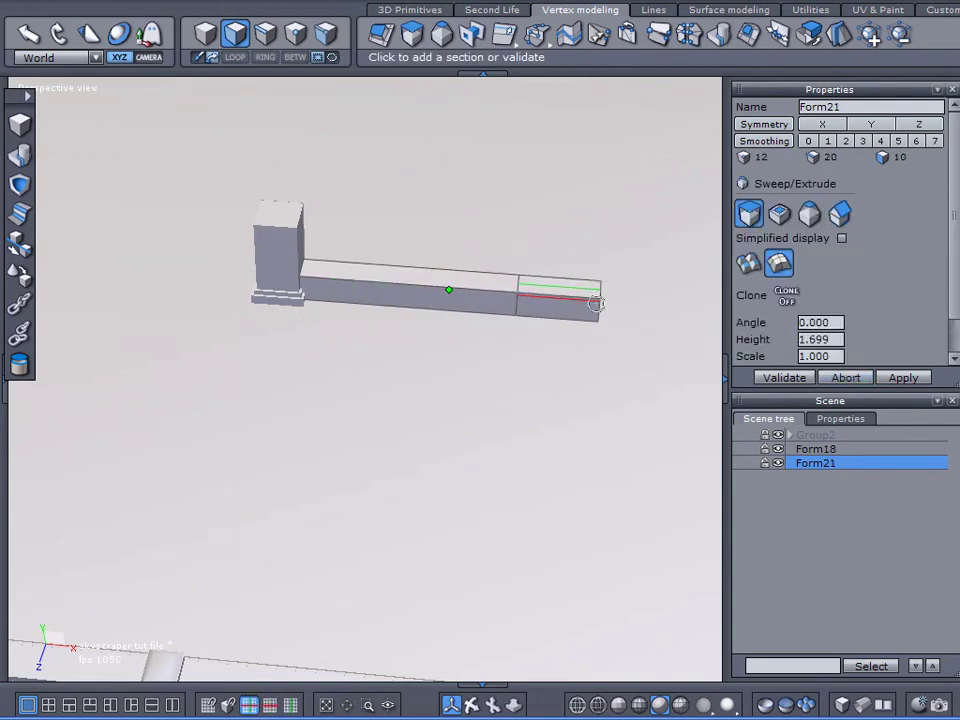
scroll(550, 297, "up", 4)
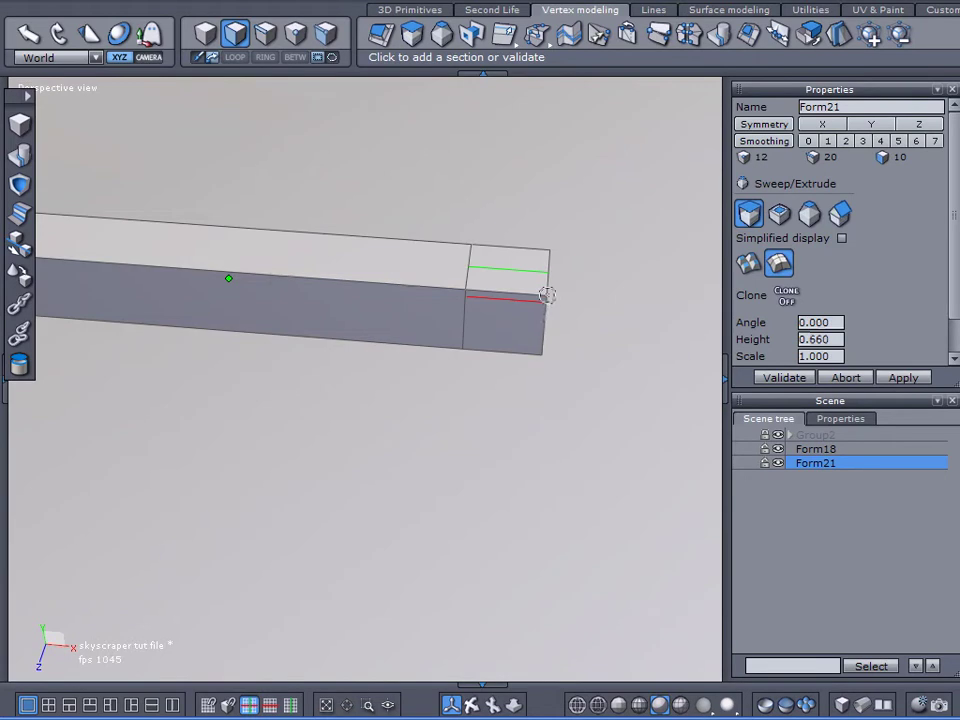
left_click(547, 296)
scroll(592, 299, "down", 3)
middle_click_drag(592, 299, 525, 296)
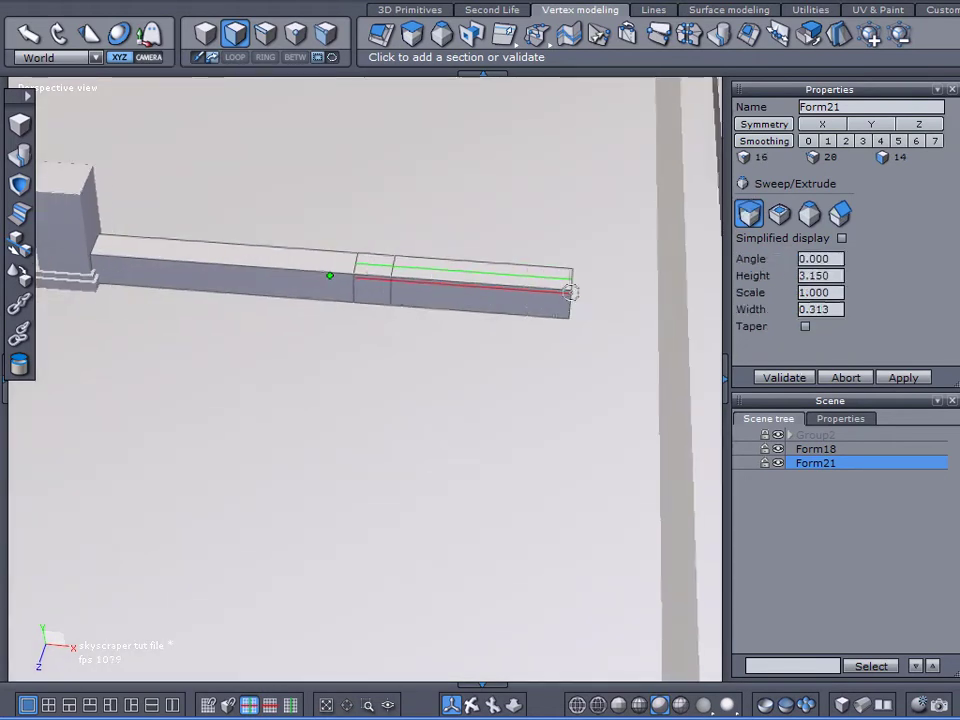
left_click(594, 291)
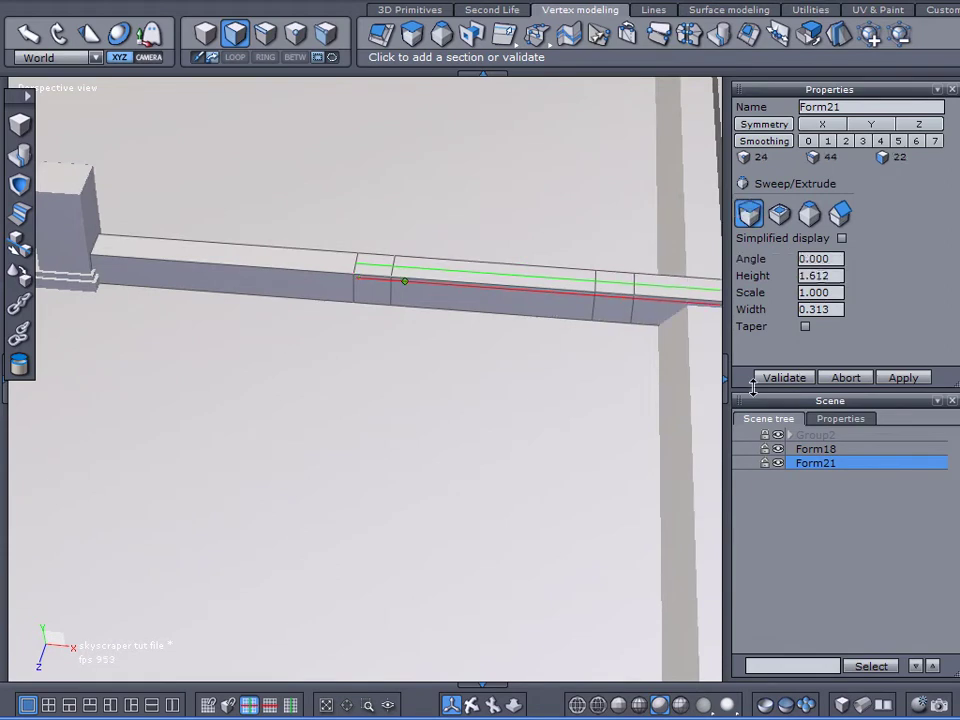
left_click(785, 380)
Extrude the same side faces of the two short duct sections about 4.160 to form parallel branches, and validate
left_click(621, 314)
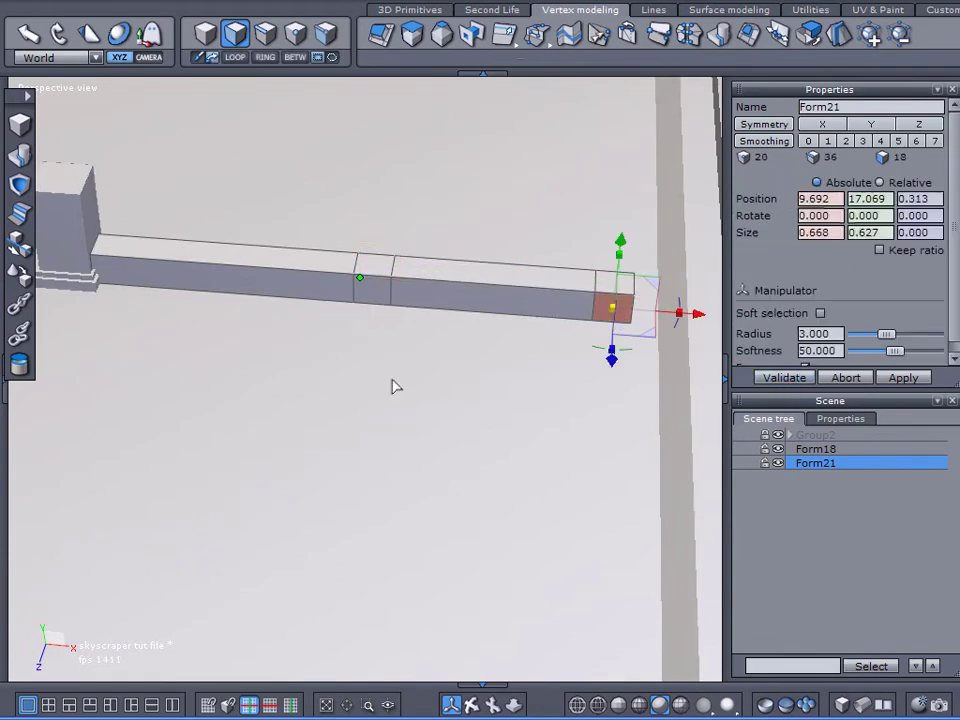
right_click_drag(392, 383, 200, 374)
left_click(482, 190, "shift")
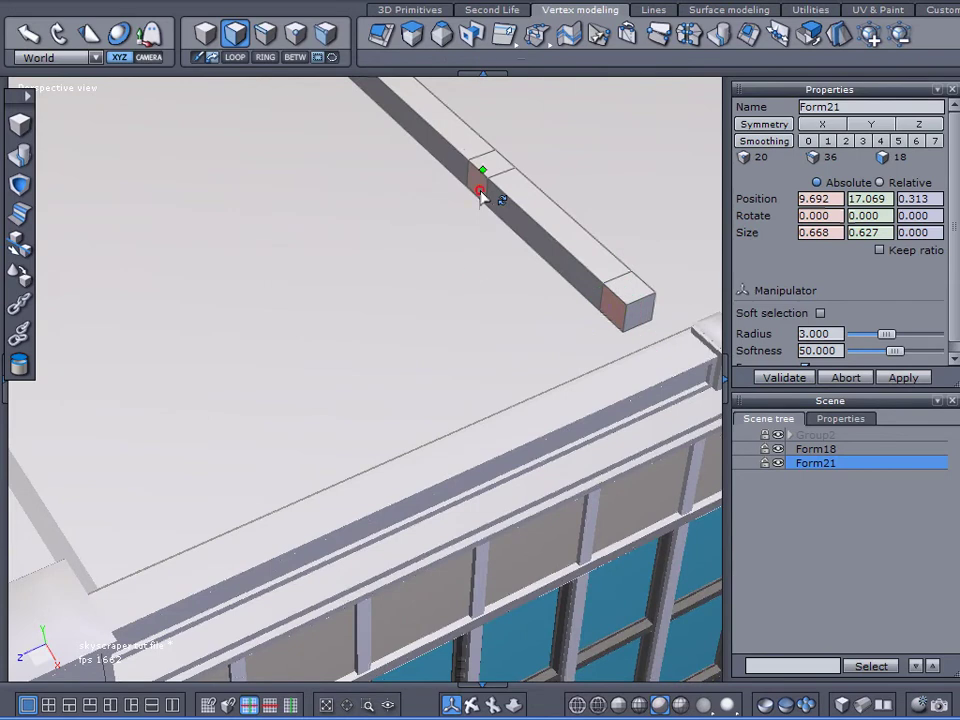
left_click(407, 35)
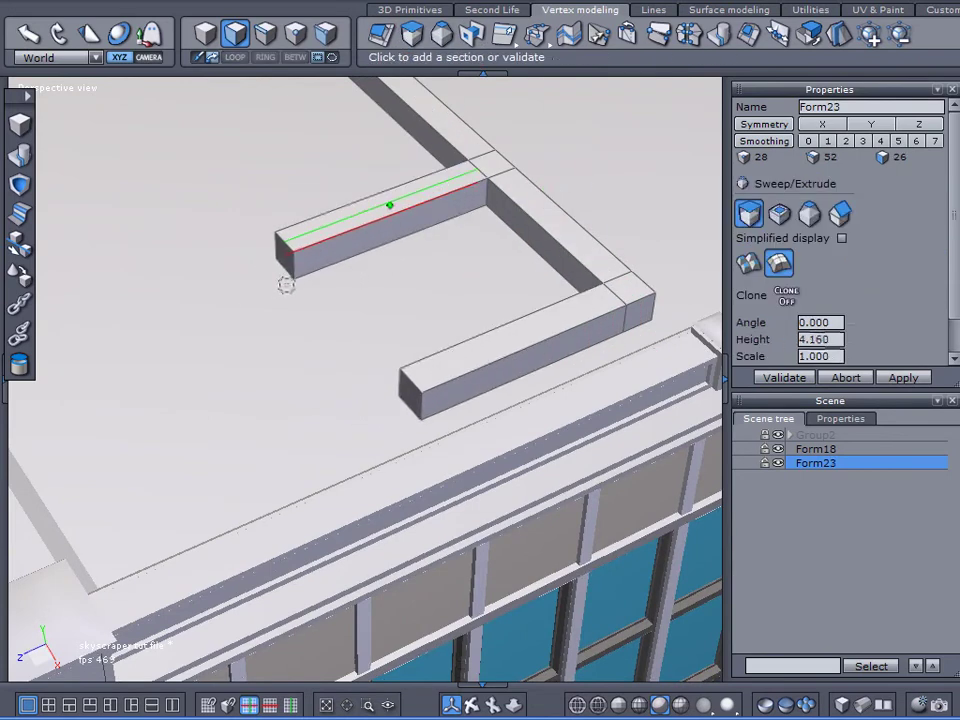
left_click(286, 285)
left_click(786, 380)
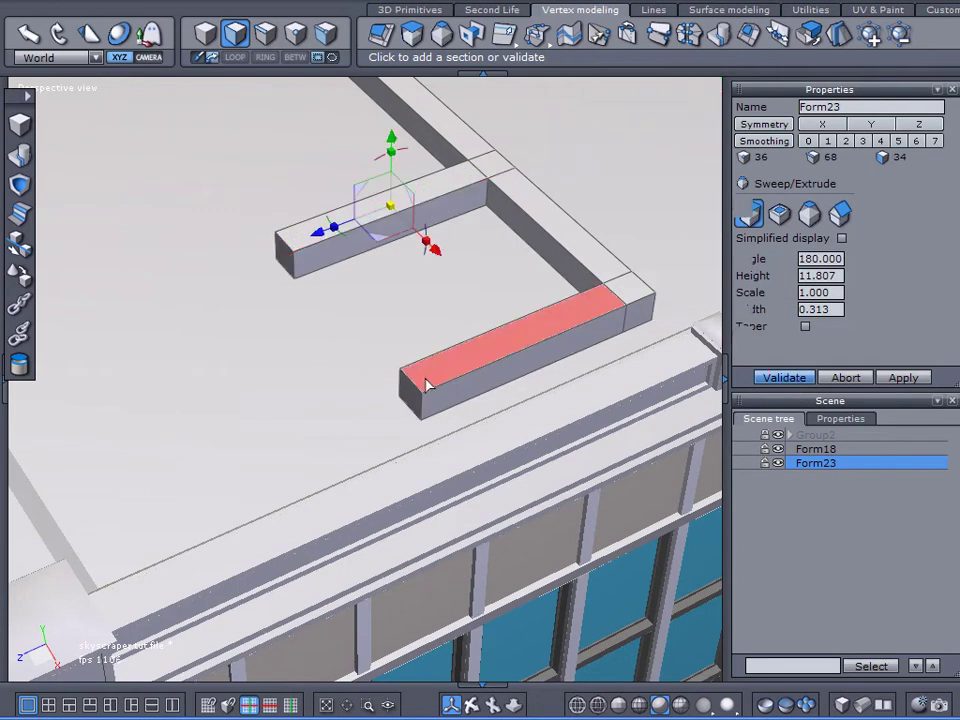
Lengthen the outer branch by moving its end face along Z to about 9.508, and dismiss the save-changes question
left_click(408, 398)
left_click_drag(340, 427, 43, 521)
key("ctrl+w")
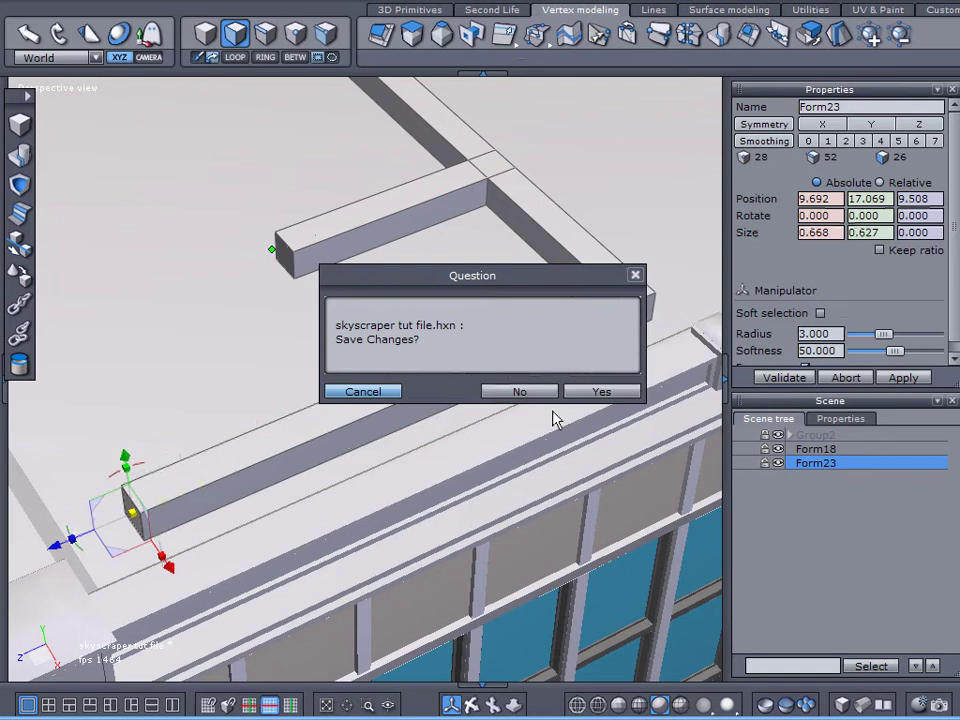
left_click(635, 275)
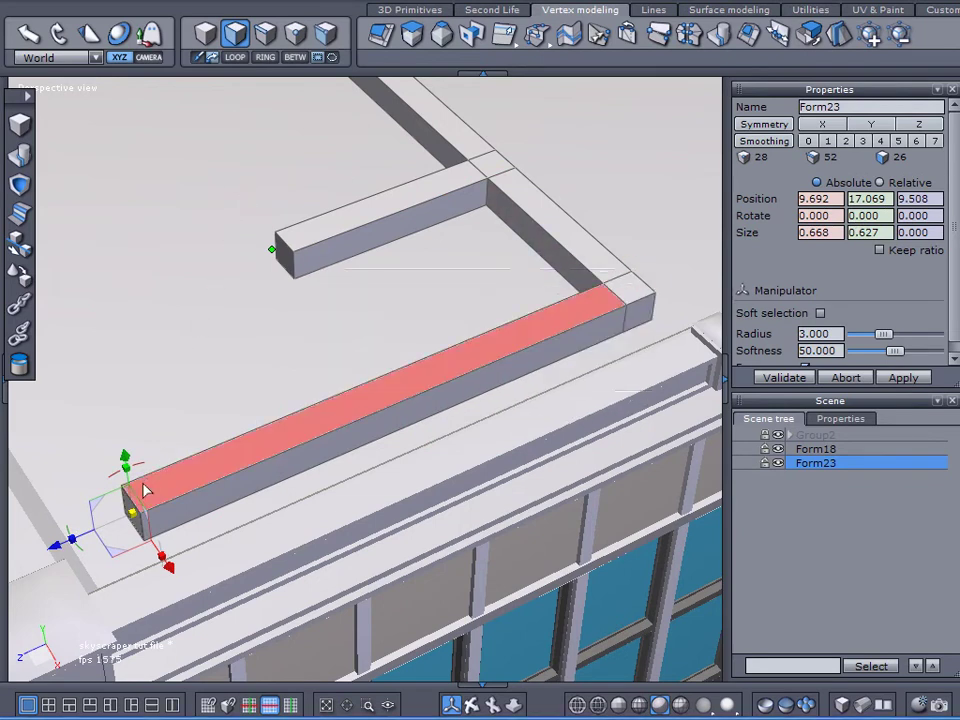
Extrude the outer branch's end face about 0.671 to form a corner section, and validate
middle_click_drag(144, 514, 700, 312)
middle_click_drag(700, 312, 471, 431)
left_click(411, 33)
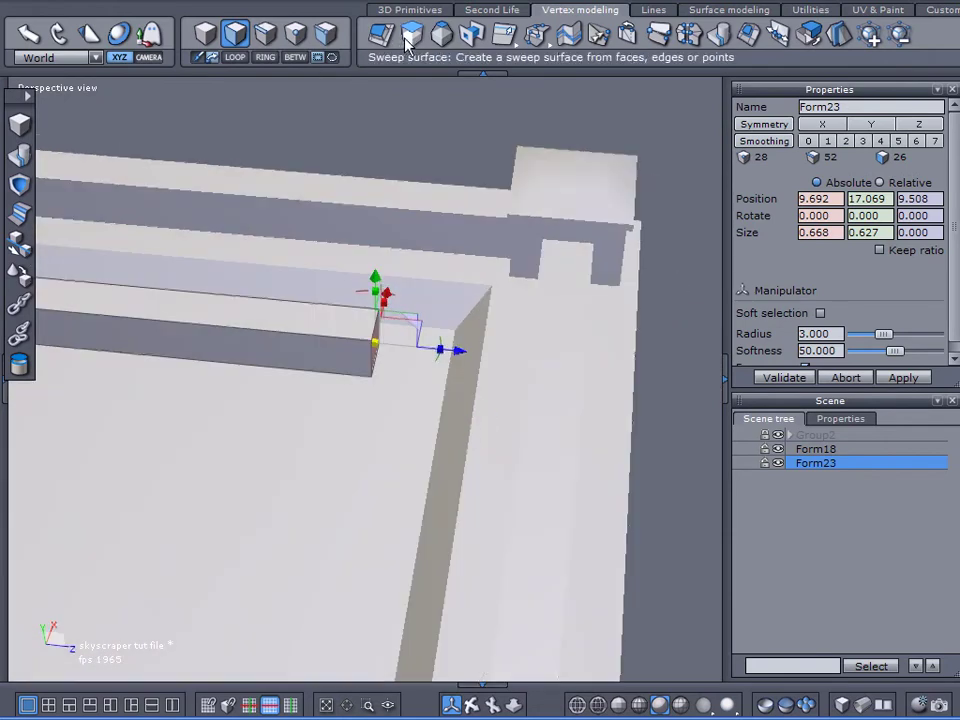
left_click(435, 370)
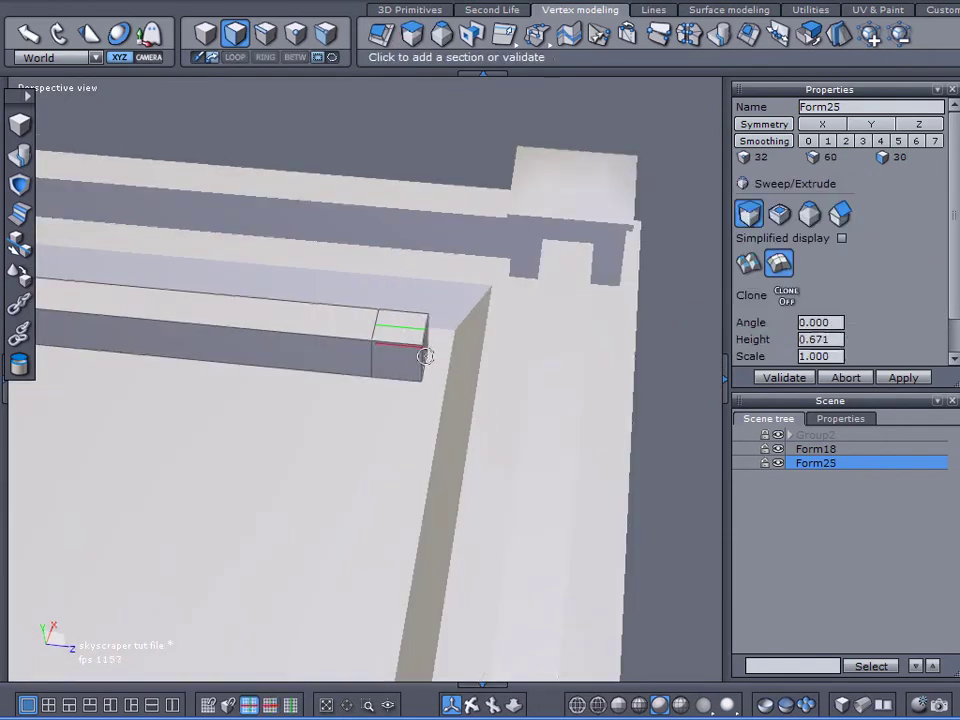
left_click(427, 355)
left_click(776, 378)
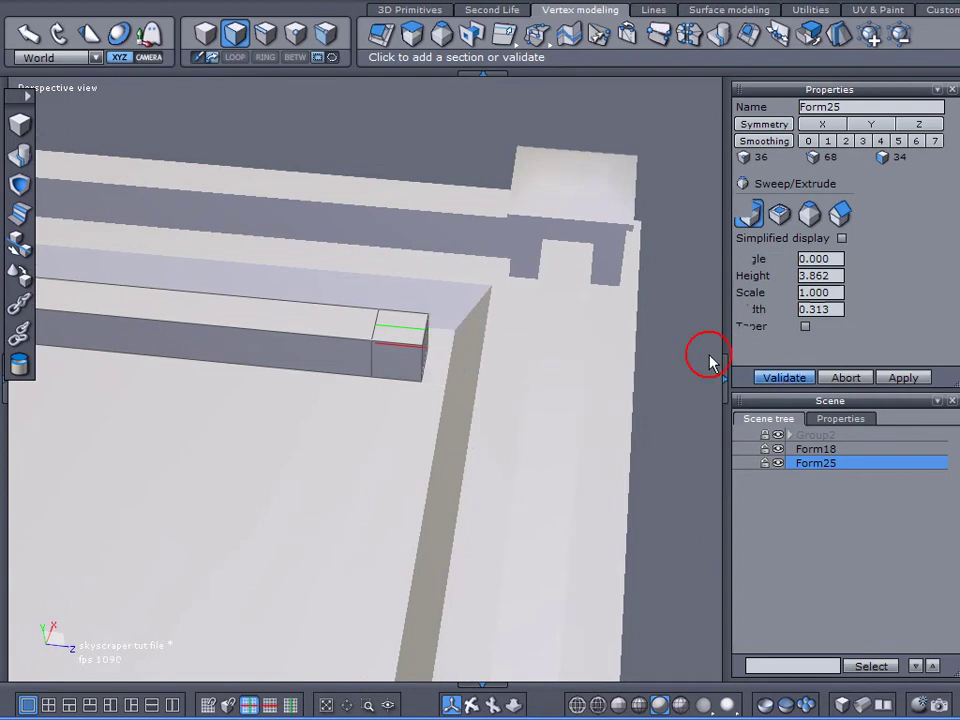
Extrude the corner section's inner side face along the parapet past its middle post, ending with a short section of about 0.694, and validate
left_click(422, 358)
left_click(411, 33)
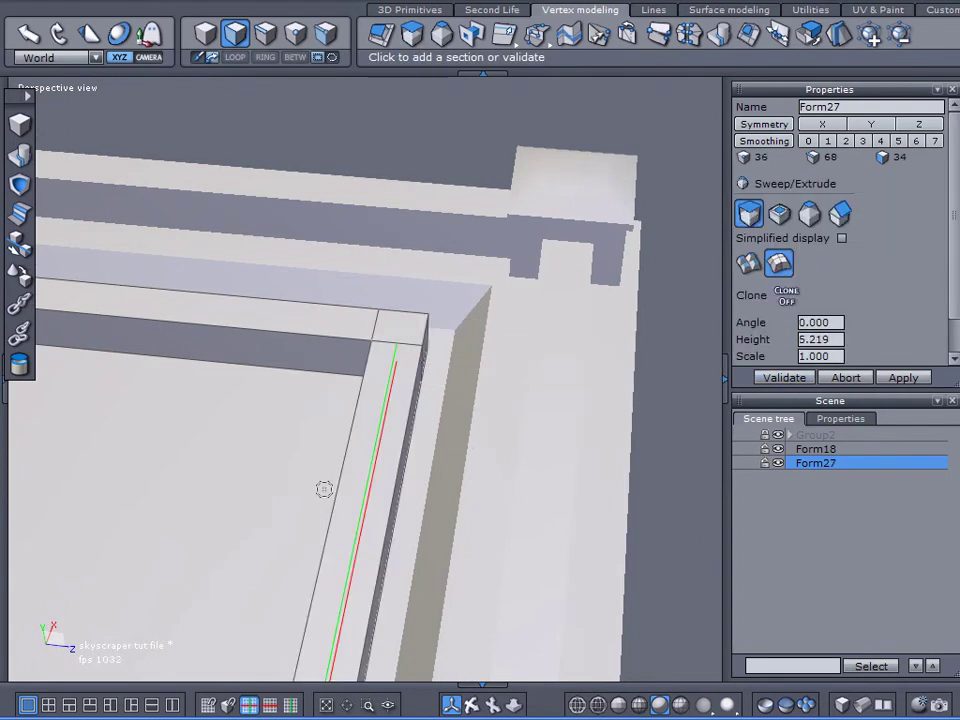
scroll(324, 488, "down", 3)
middle_click_drag(358, 432, 418, 323)
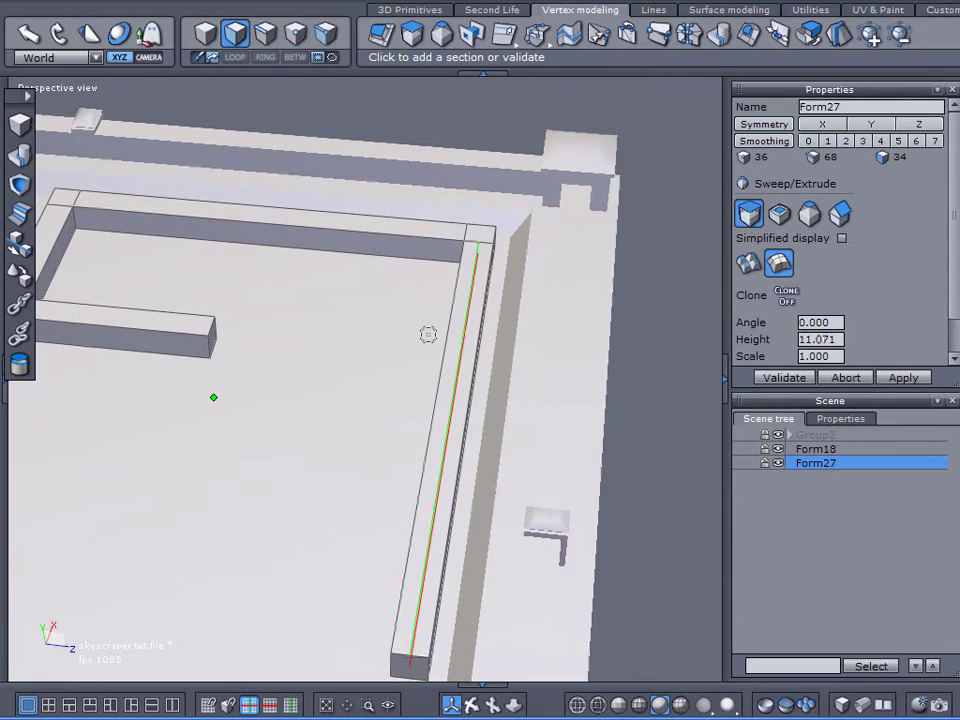
right_click_drag(420, 340, 199, 334)
middle_click_drag(170, 328, 277, 343)
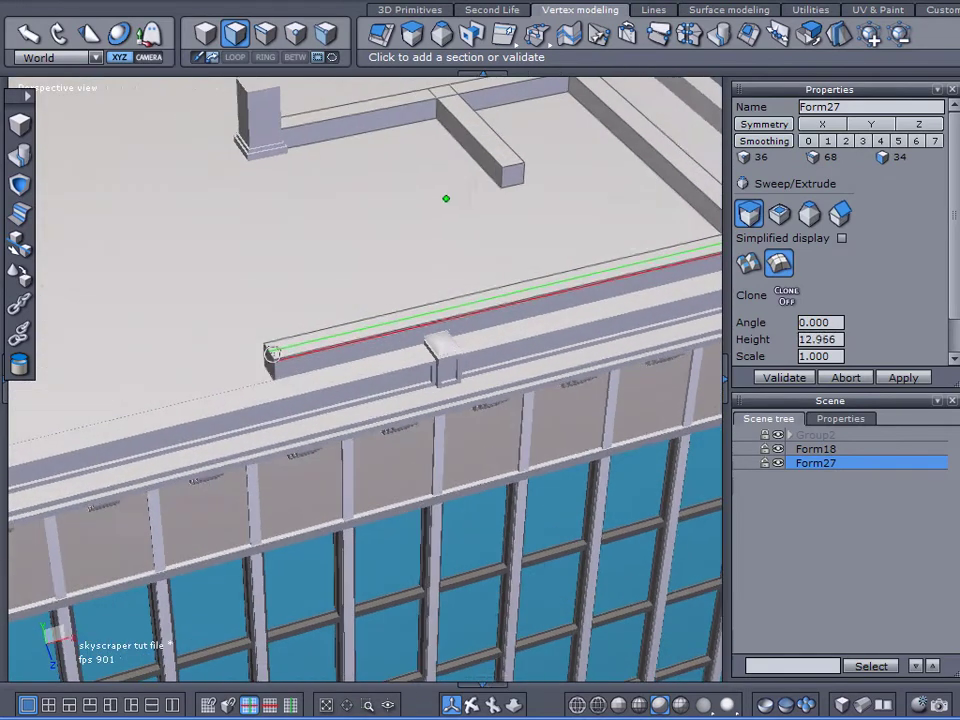
left_click(257, 355)
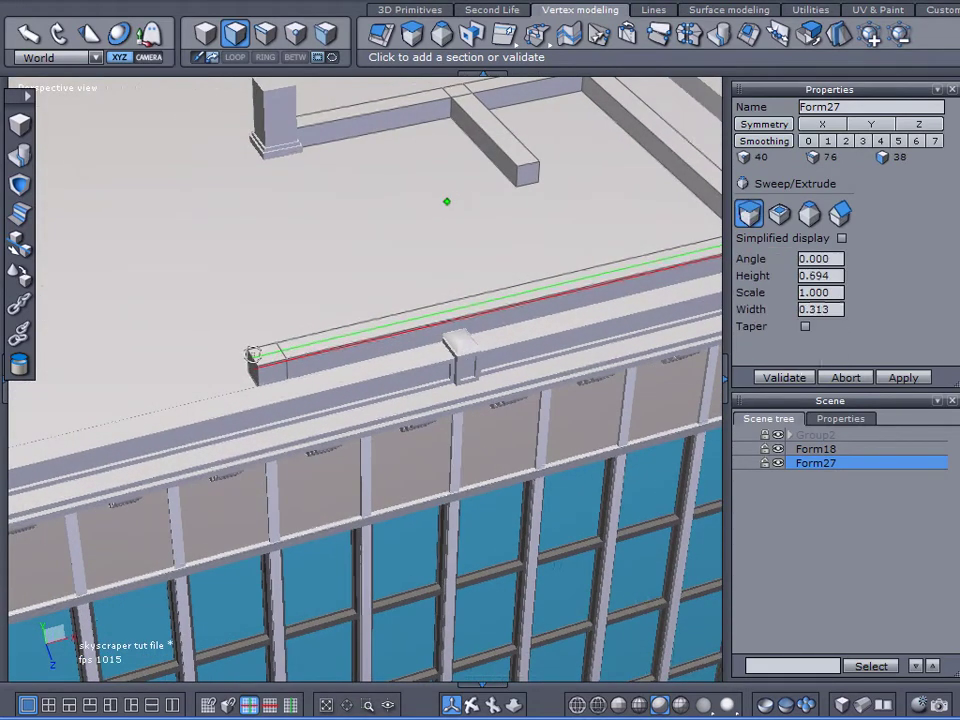
left_click(256, 356)
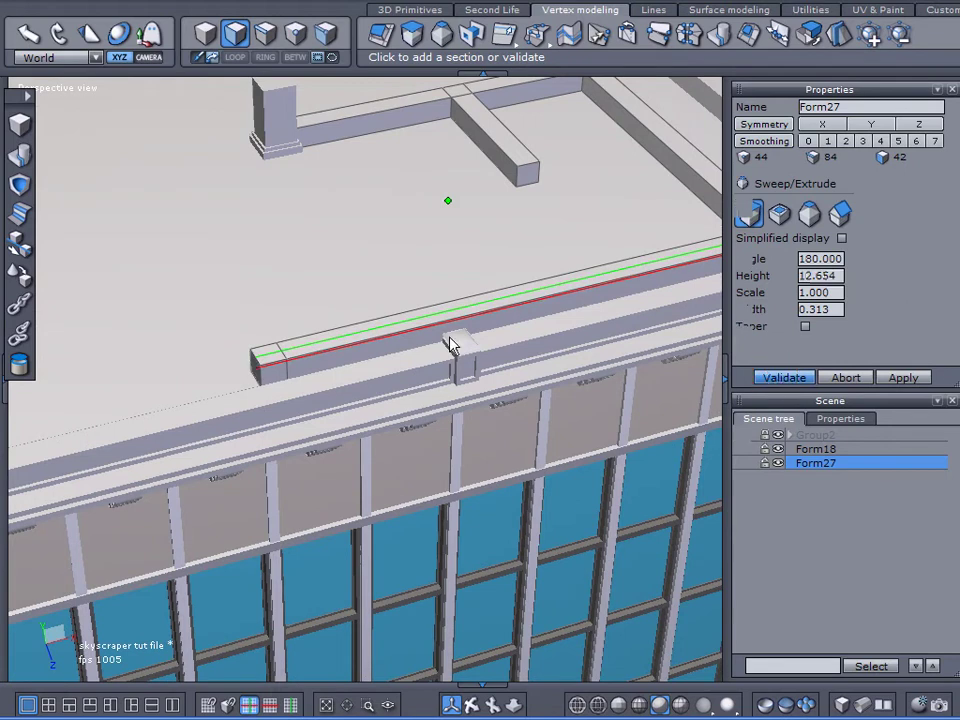
Slope the duct's free end by lowering its top end edge to about Y 17.088
left_click(265, 34)
scroll(248, 355, "up", 3)
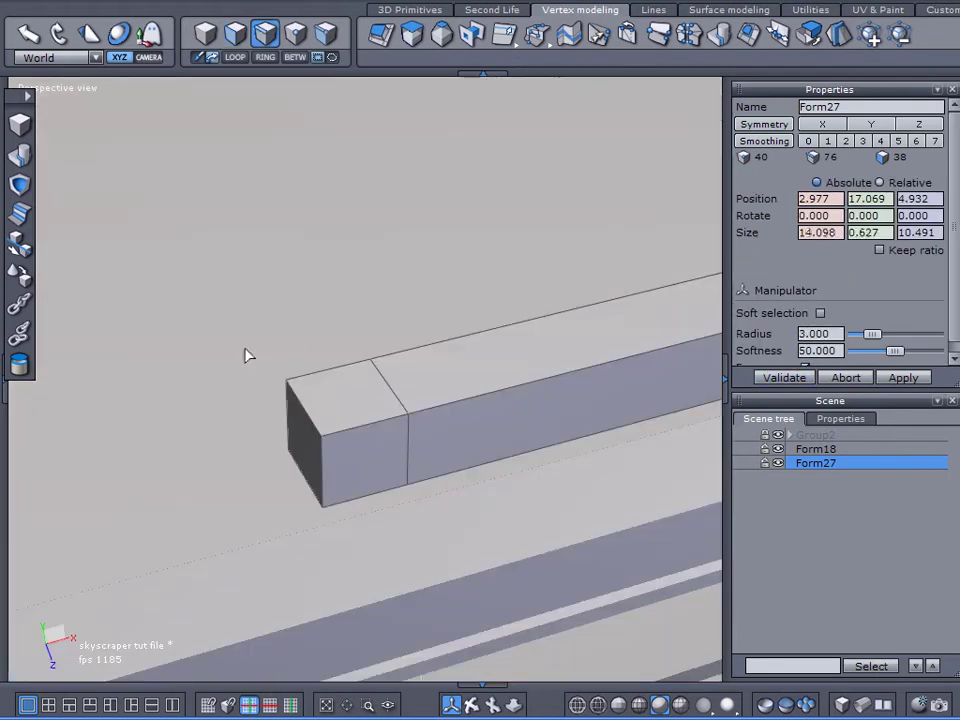
left_click(316, 428)
scroll(253, 467, "down", 2)
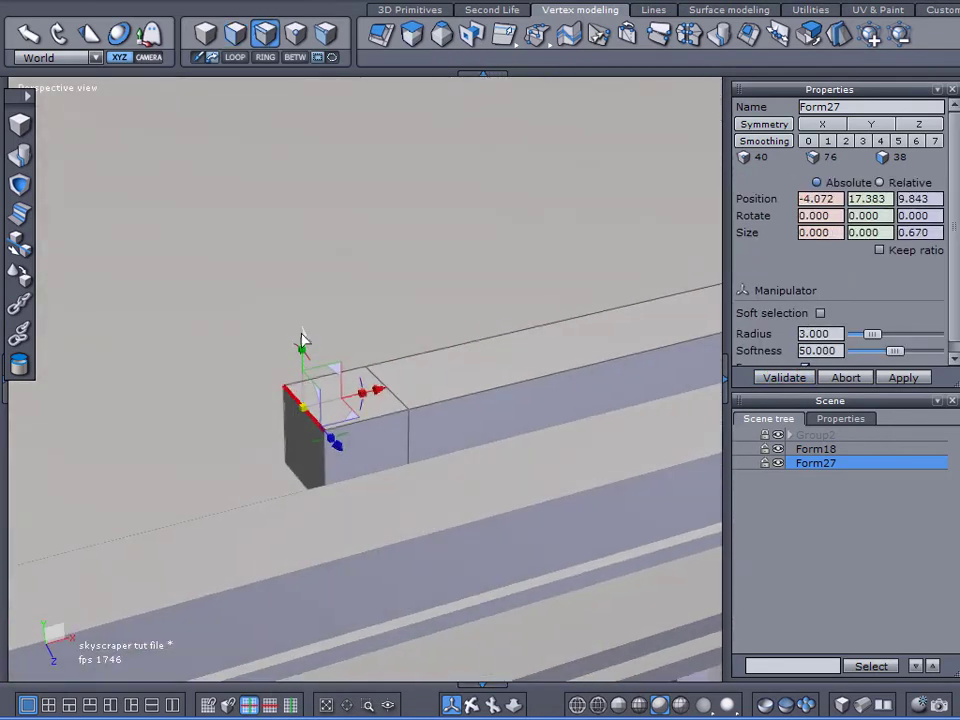
left_click_drag(300, 333, 305, 369)
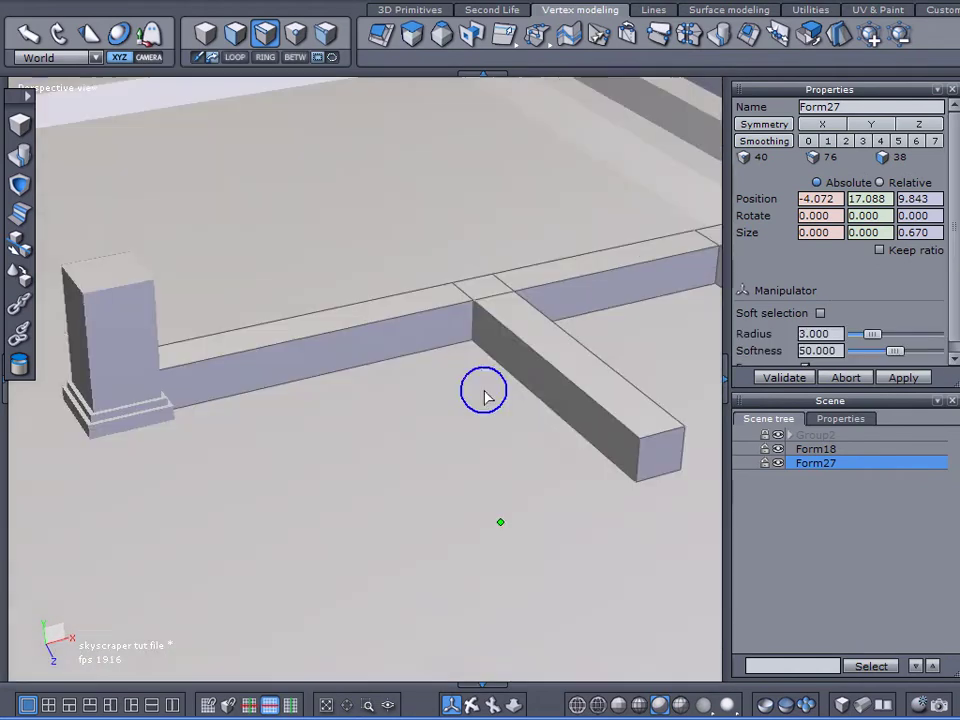
Extrude the end face of the duct's short inner branch by about 0.63 and validate
middle_click_drag(483, 390, 485, 396)
left_click(236, 36)
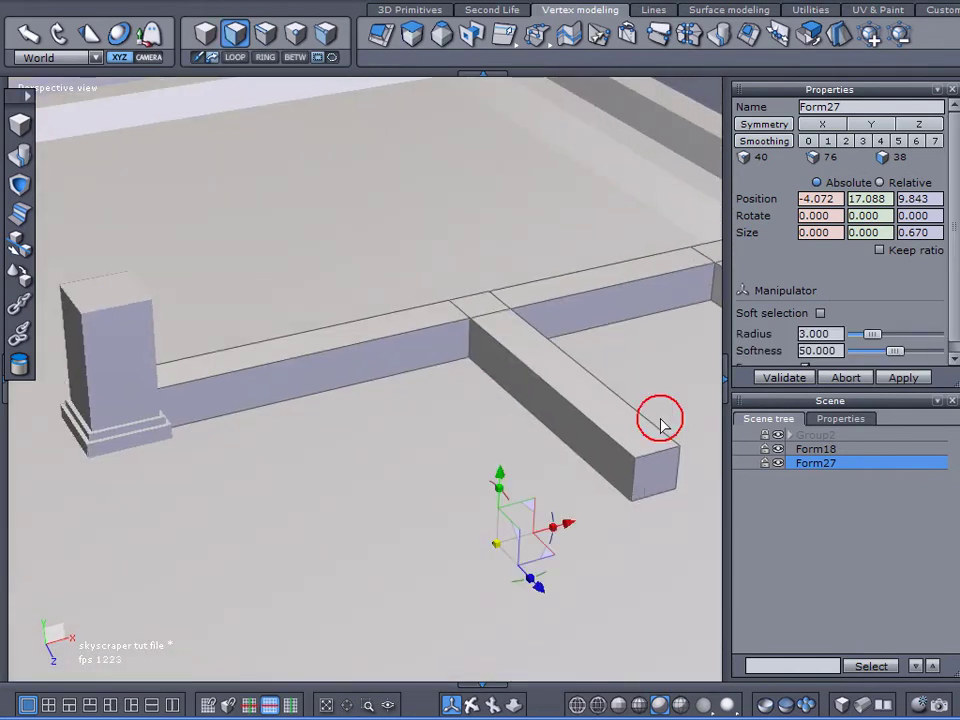
left_click(658, 464)
right_click_drag(658, 464, 475, 400)
middle_click_drag(474, 400, 401, 317)
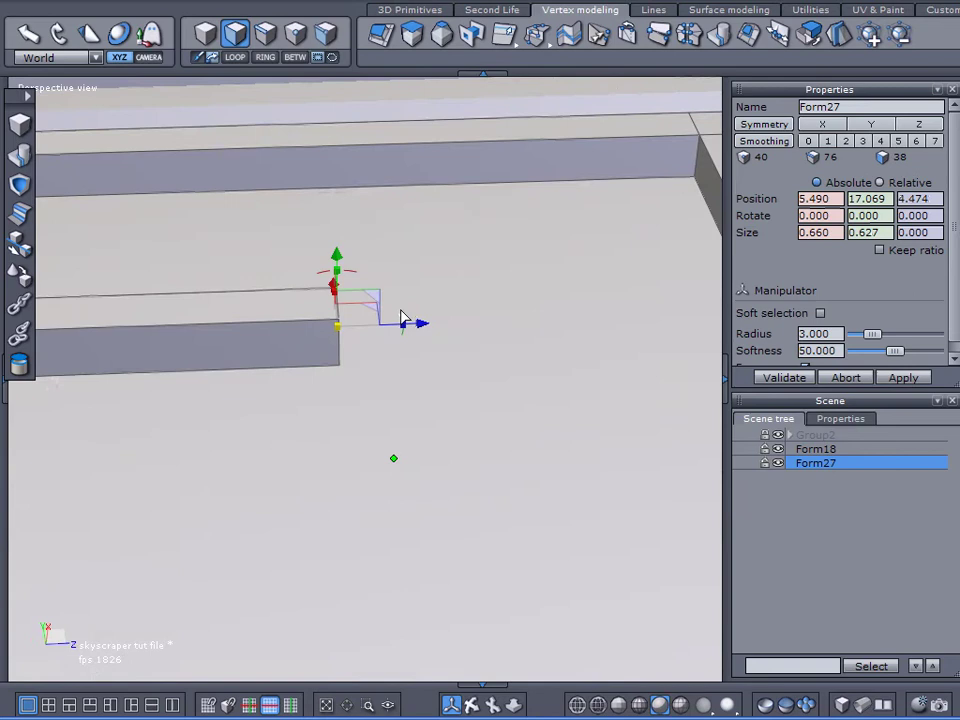
left_click(411, 33)
left_click_drag(420, 292, 391, 295)
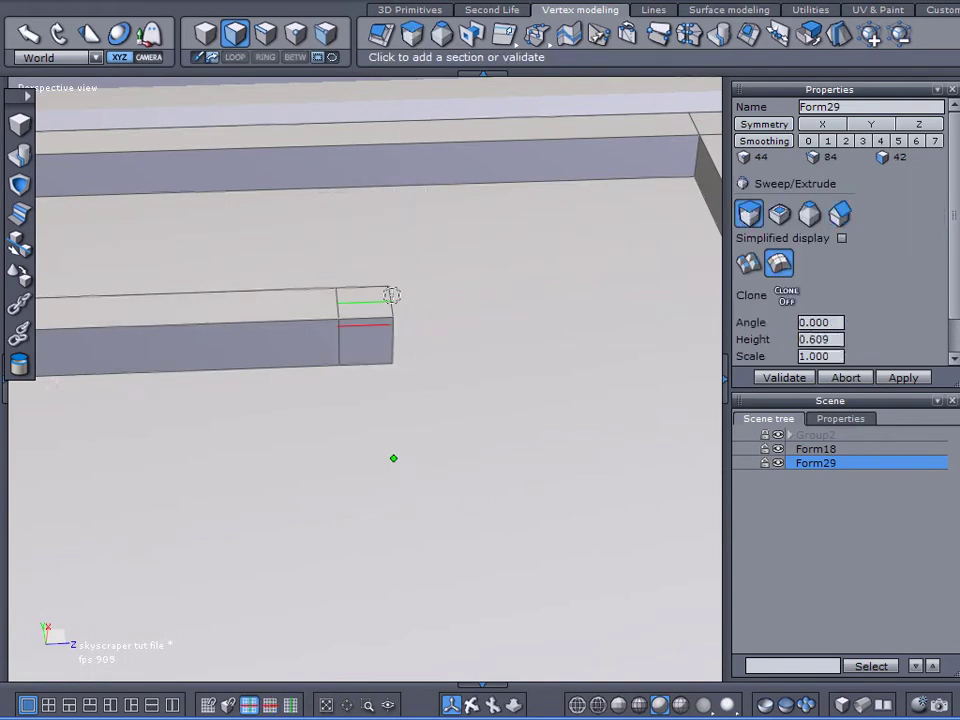
left_click(784, 377)
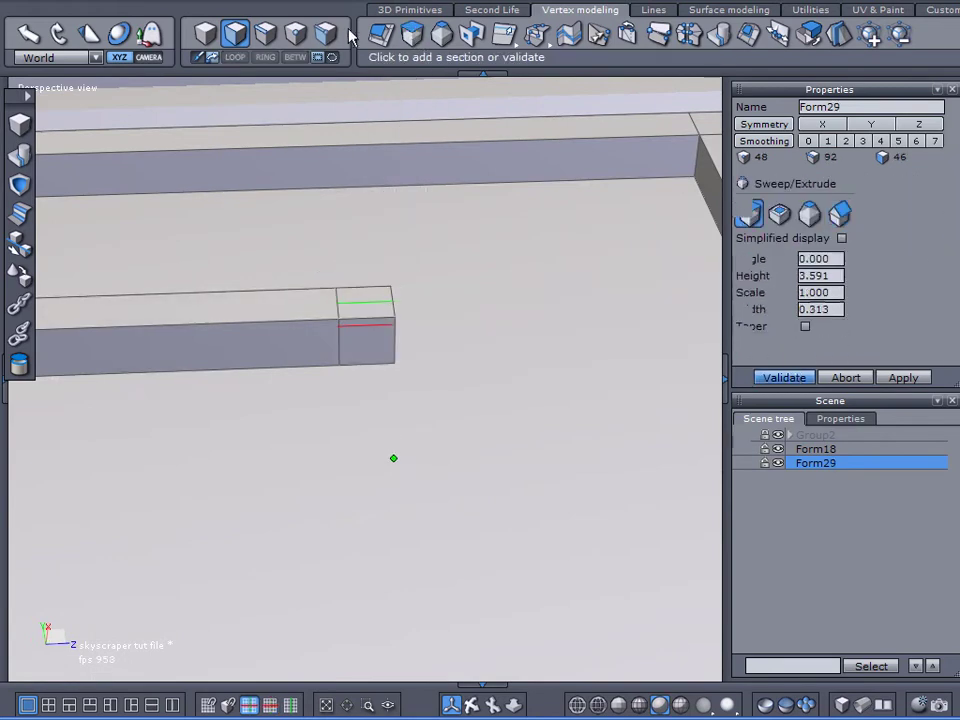
Slope the inner branch's free end by lowering its top end edge to about Y 17.047
left_click(265, 33)
left_click(396, 303)
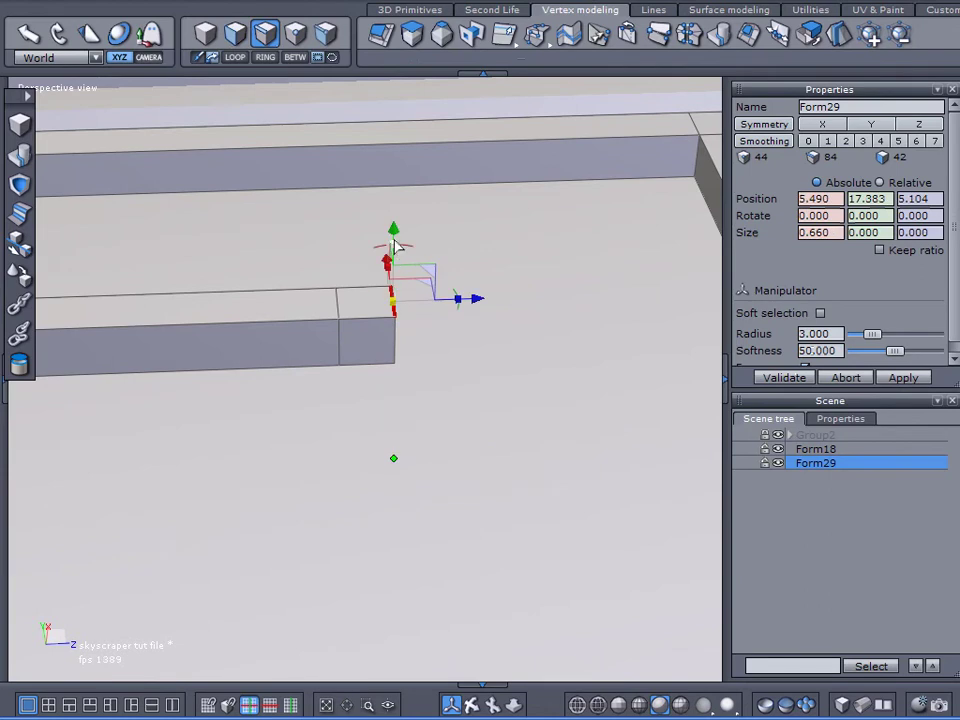
left_click_drag(393, 232, 393, 260)
scroll(422, 314, "down", 4)
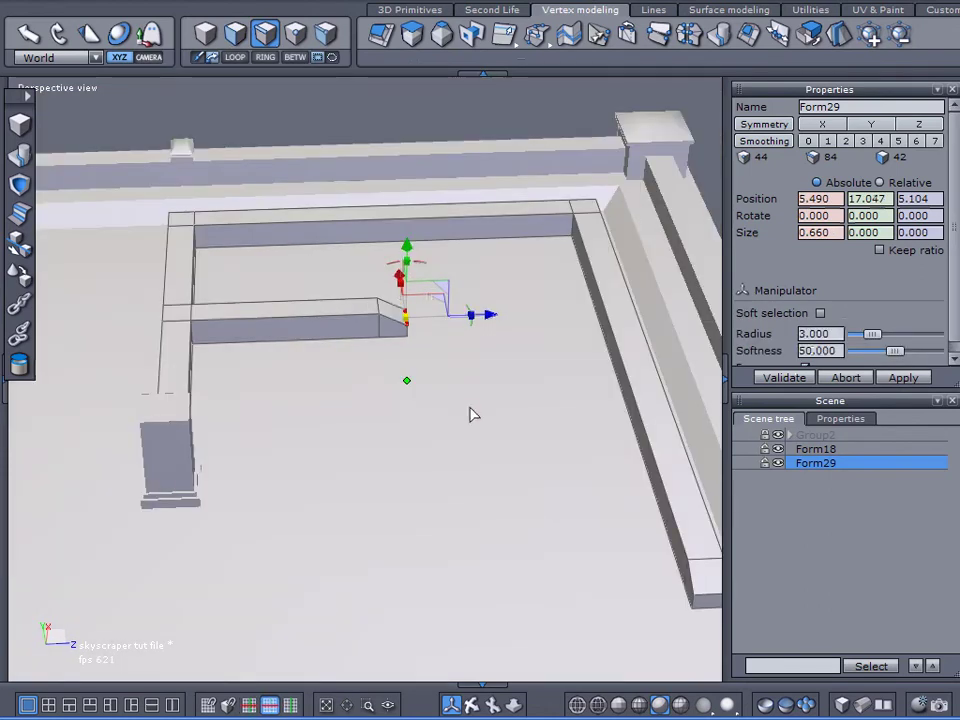
Duplicate the whole branching duct, turn the copy 180° about the vertical axis and place it on the pillar's opposite side
middle_click_drag(470, 407, 776, 478)
scroll(301, 379, "down", 4)
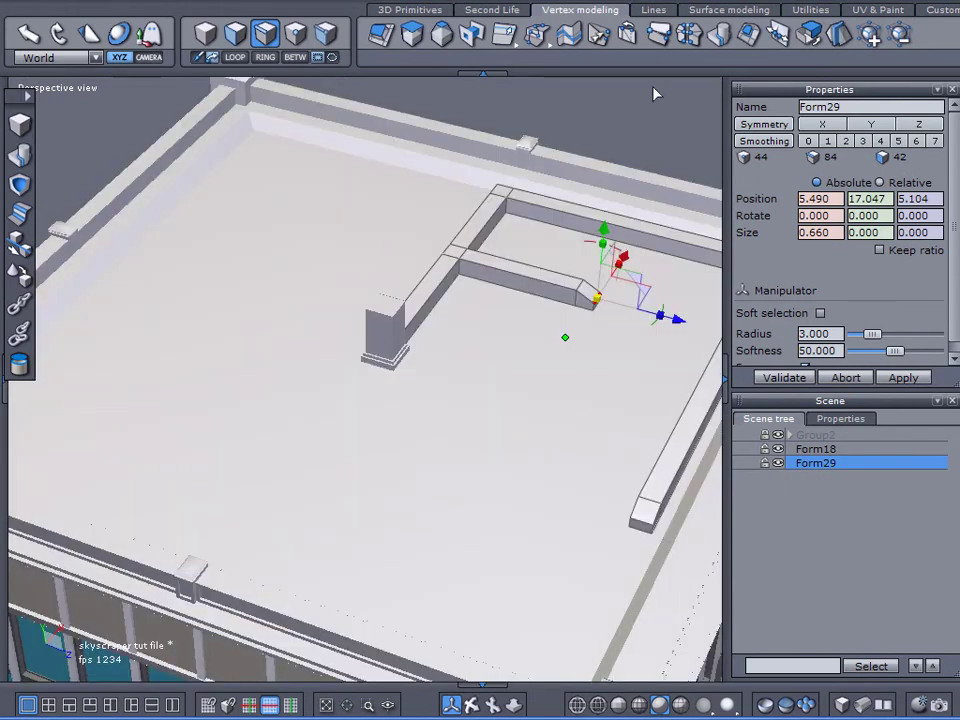
left_click(209, 40)
middle_click_drag(545, 436, 535, 441)
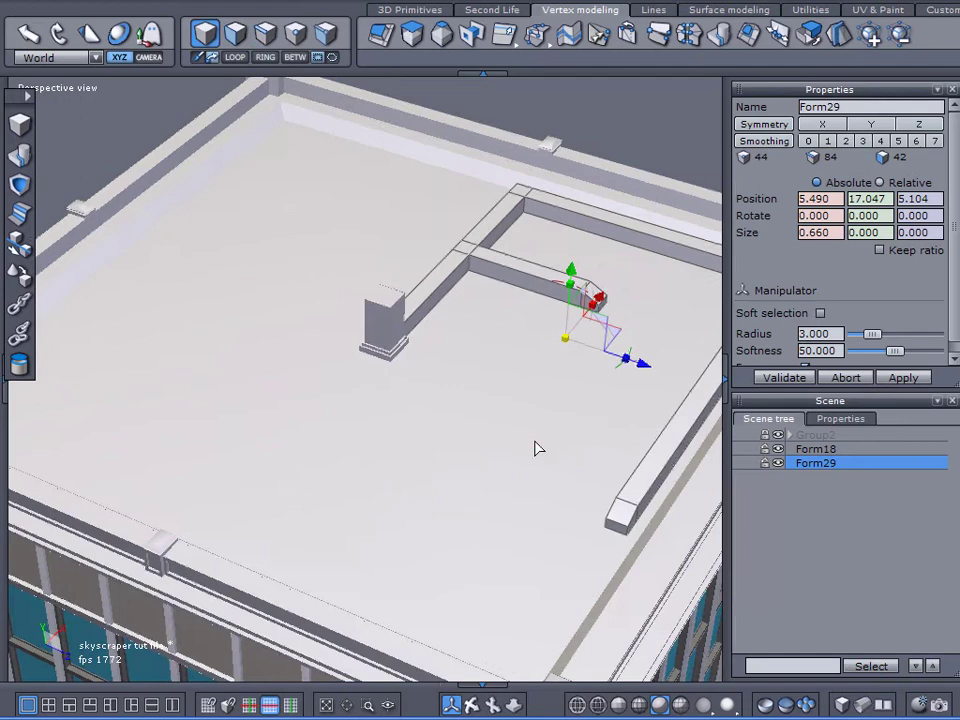
key("ctrl+d")
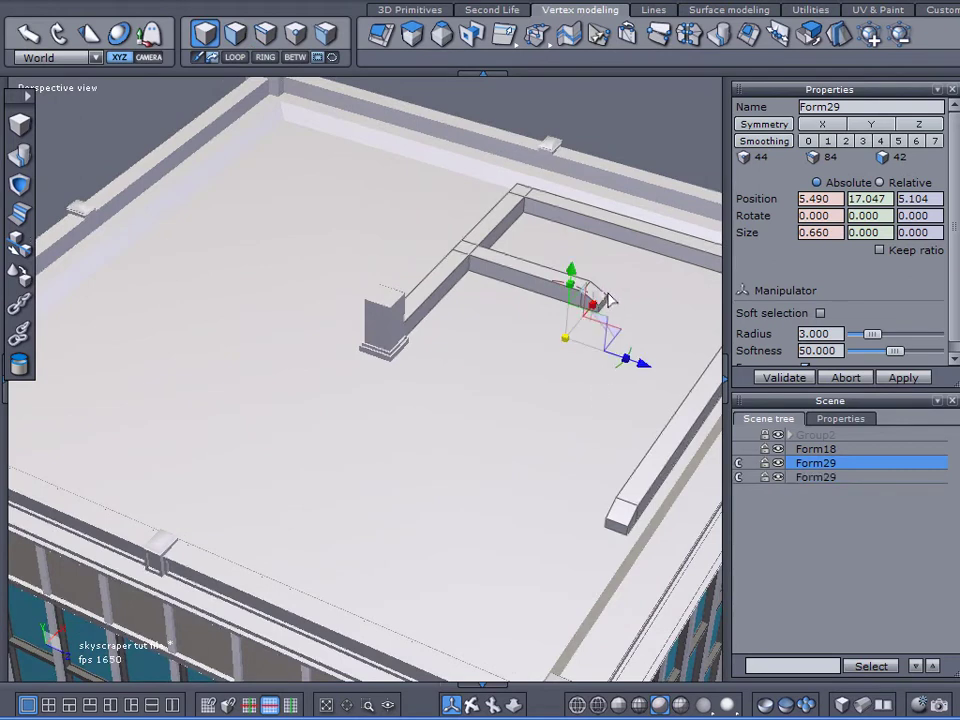
left_click_drag(608, 296, 524, 398)
middle_click_drag(398, 520, 426, 604)
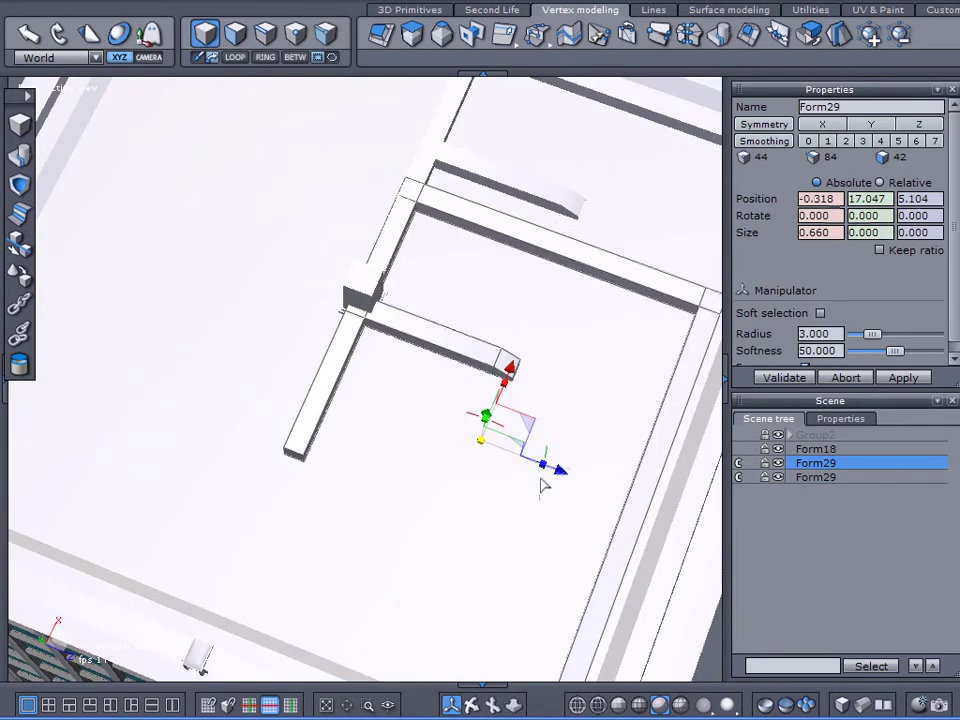
left_click_drag(537, 474, 253, 372)
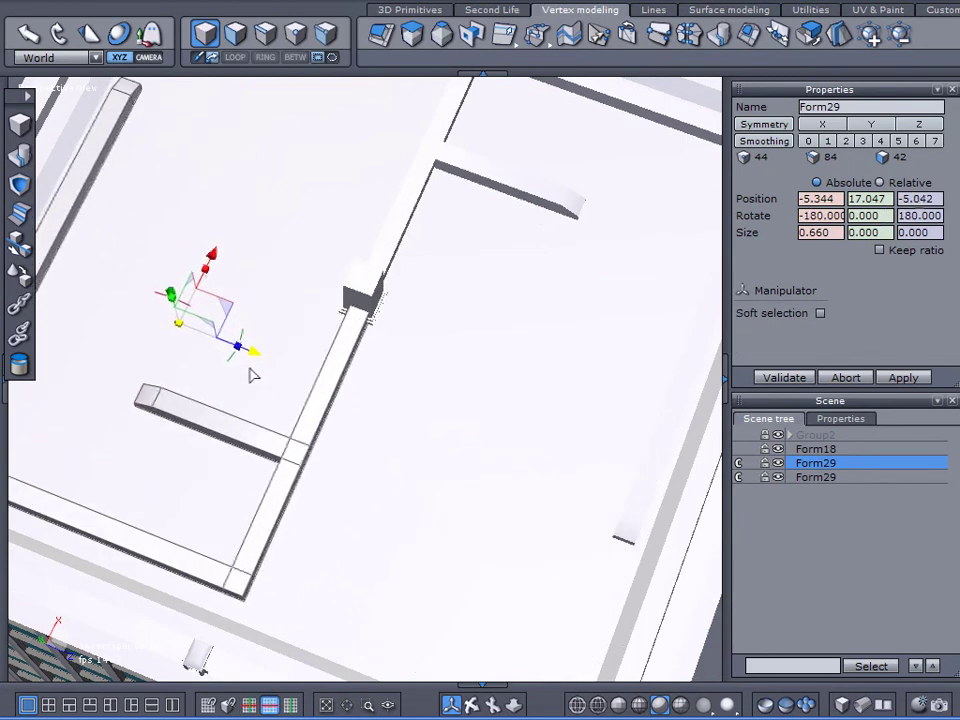
Duplicate the central pillar and move the copy to the duplicated duct's outer corner, at about X -9.500, Z -9.761
right_click_drag(310, 482, 612, 357)
middle_click_drag(613, 356, 359, 368)
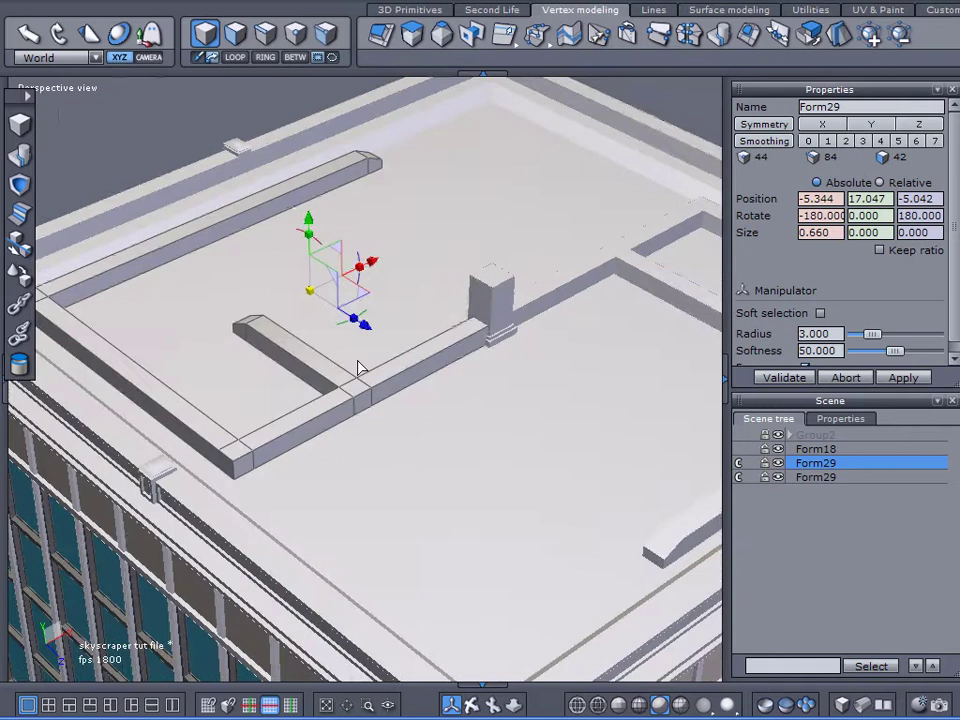
left_click(487, 302)
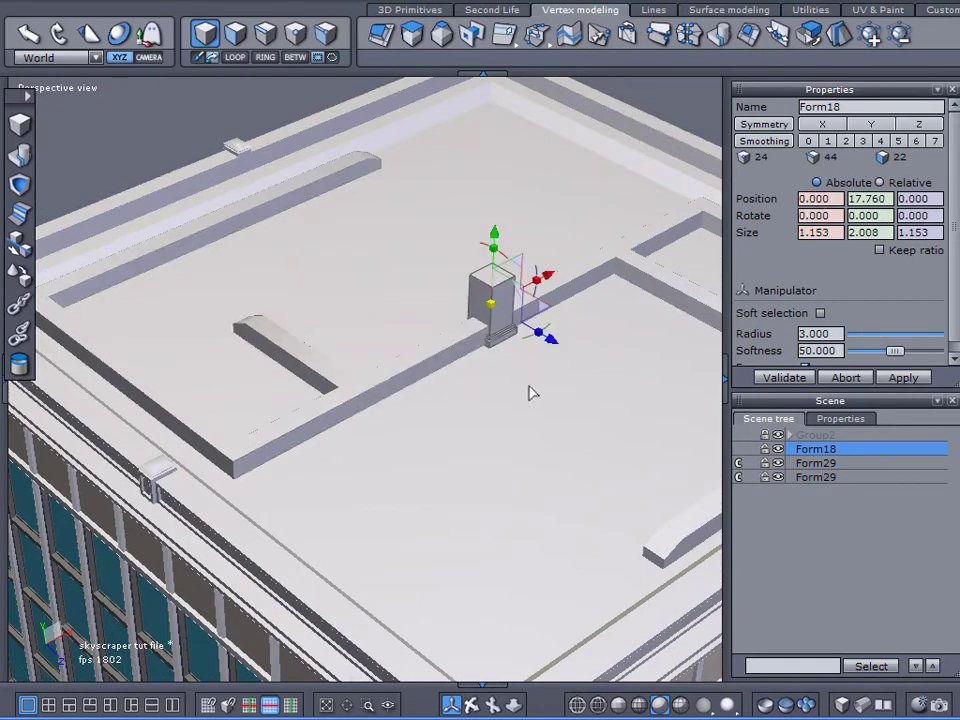
left_click_drag(546, 335, 330, 238, "ctrl")
middle_click_drag(330, 238, 445, 192)
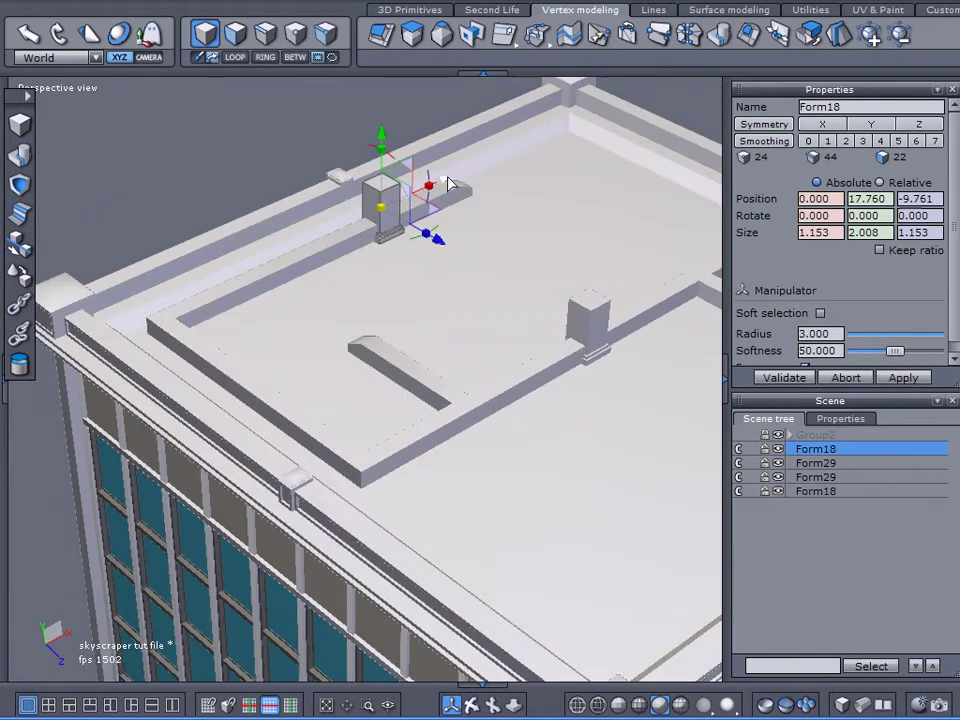
left_click_drag(445, 192, 239, 261)
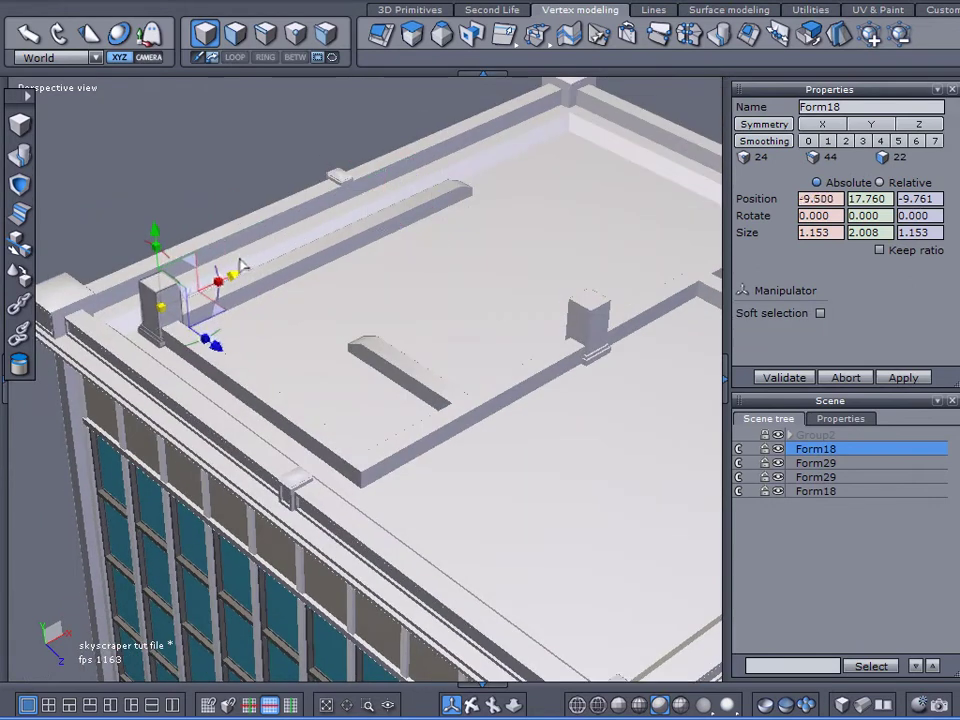
Center the copied pillar on the duct corner by adjusting its position to about X -9.548, Z -9.767
middle_click_drag(236, 275, 124, 326)
scroll(124, 326, "up", 6)
scroll(128, 332, "up", 3)
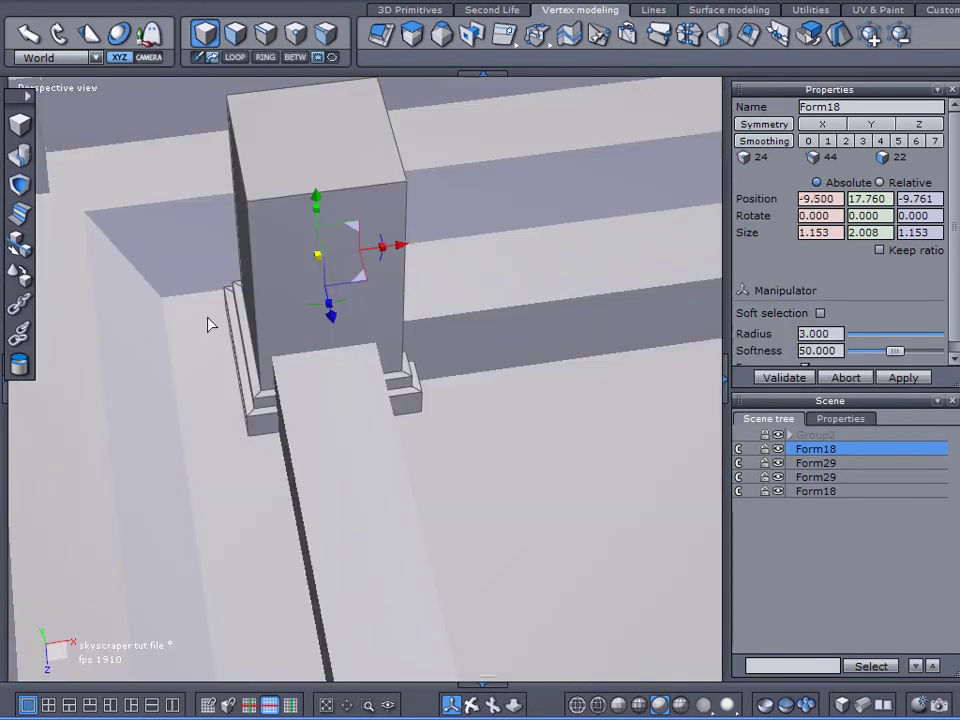
left_click_drag(410, 262, 401, 257)
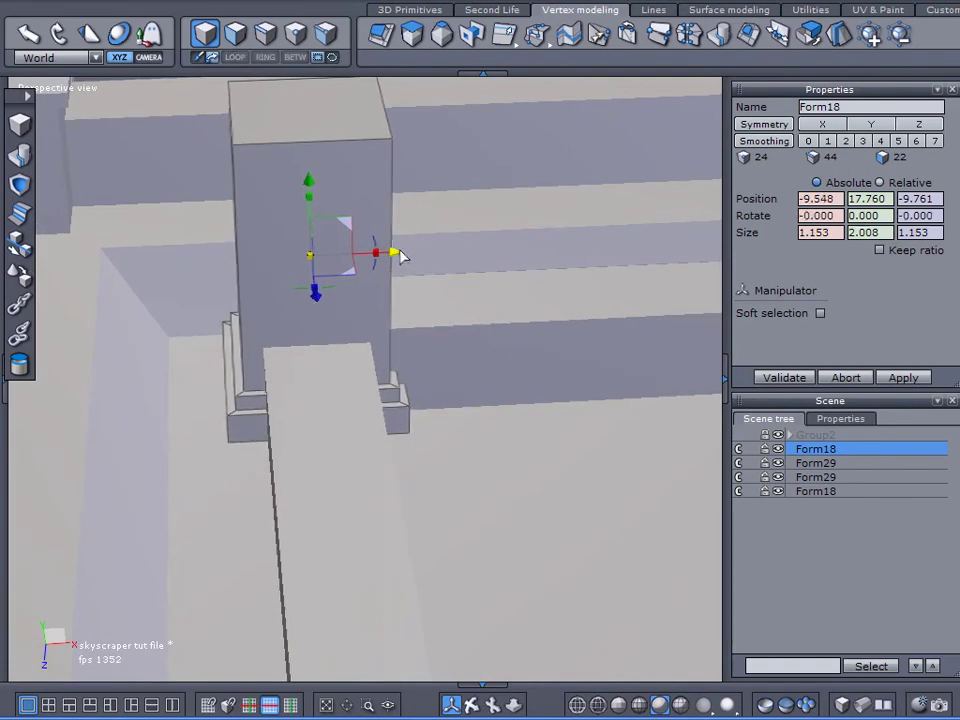
middle_click_drag(400, 257, 104, 263)
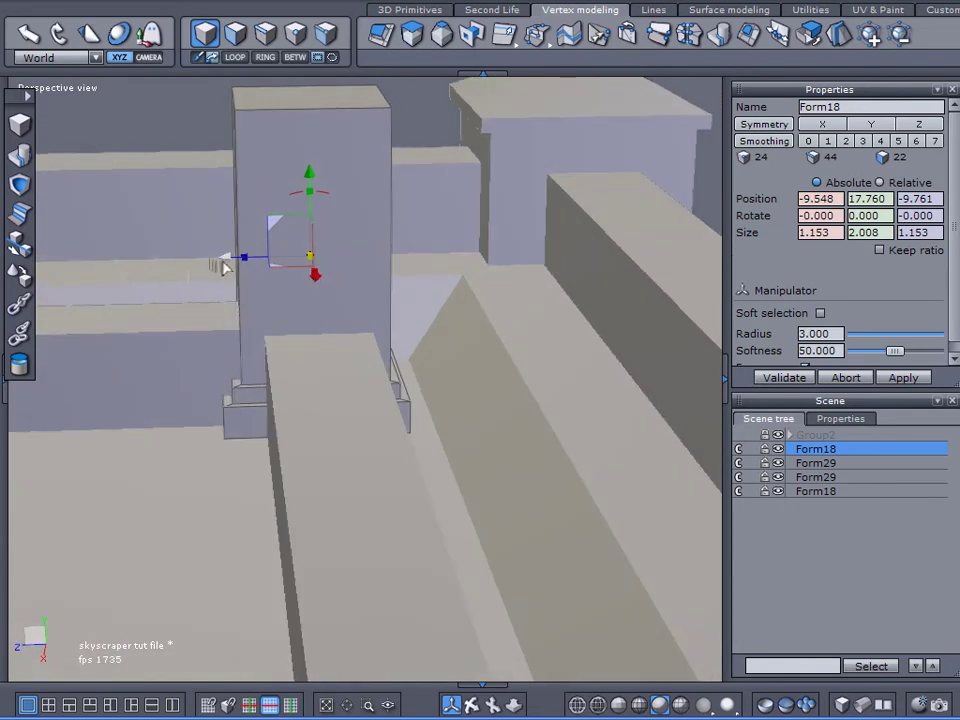
middle_click_drag(224, 266, 518, 316)
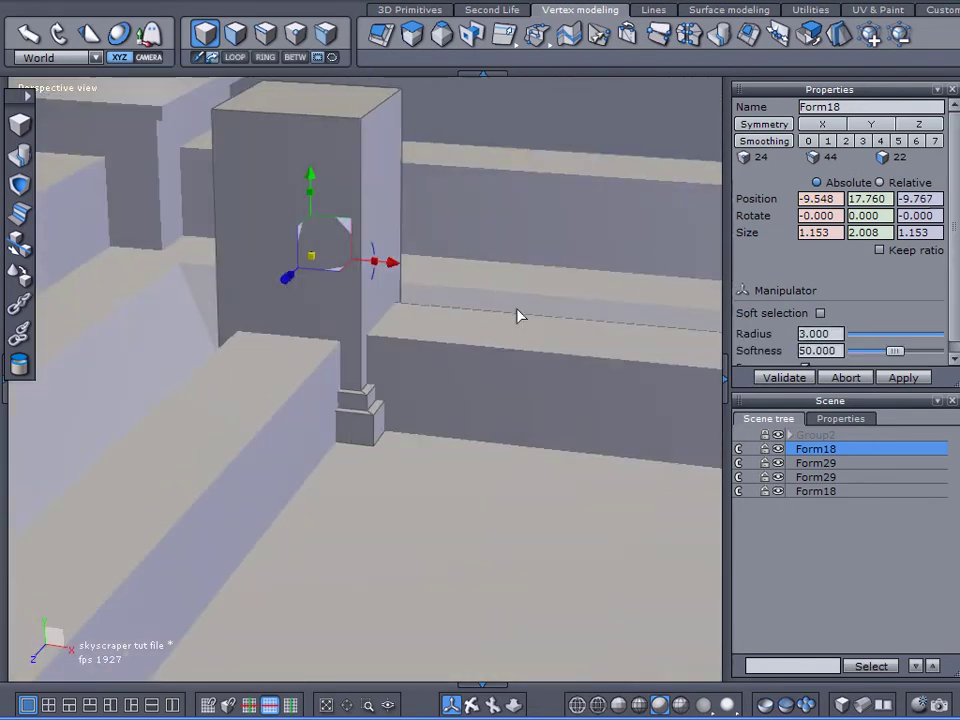
Duplicate the central pillar again and move the copy to the original duct's outer corner, at about X 9.682, Z 9.804
scroll(566, 349, "down", 6)
middle_click_drag(566, 349, 452, 391)
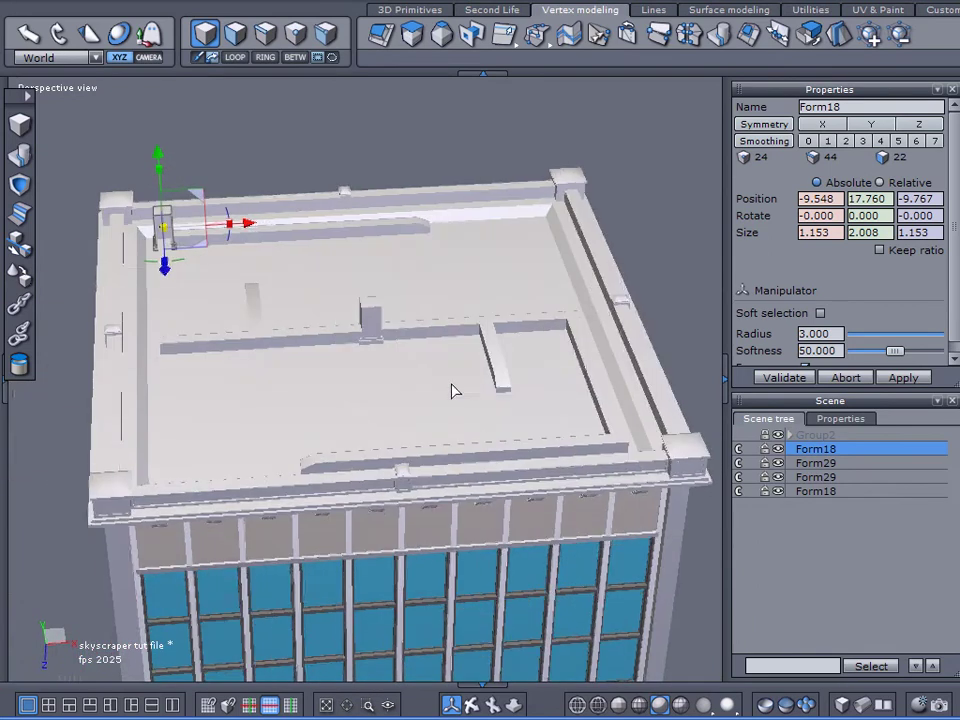
left_click(355, 323)
left_click(380, 322)
scroll(393, 348, "up", 4)
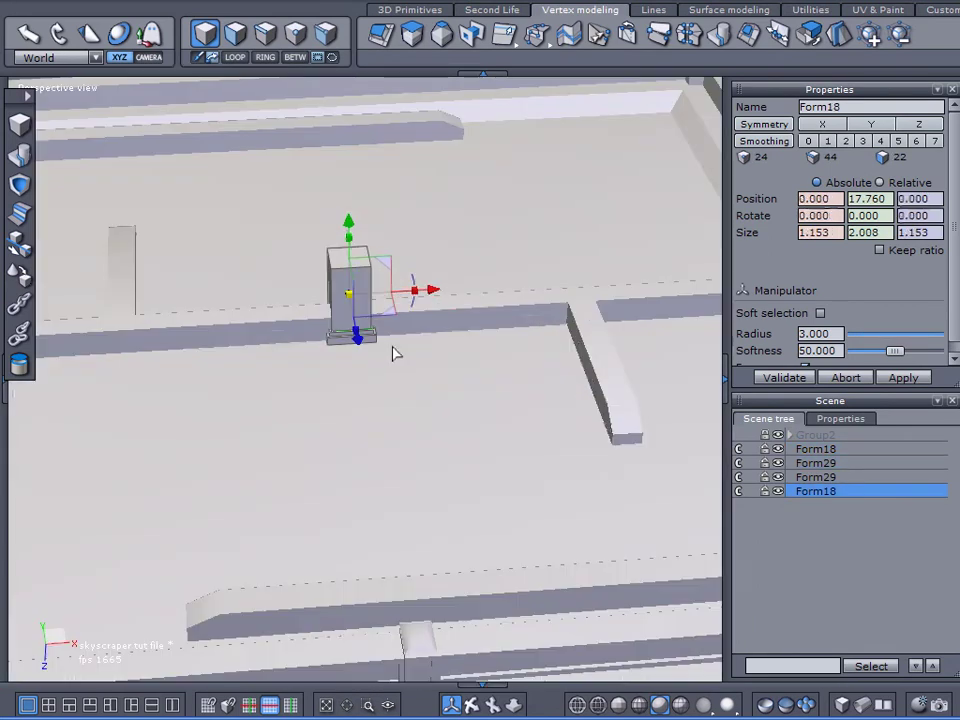
key("ctrl+v")
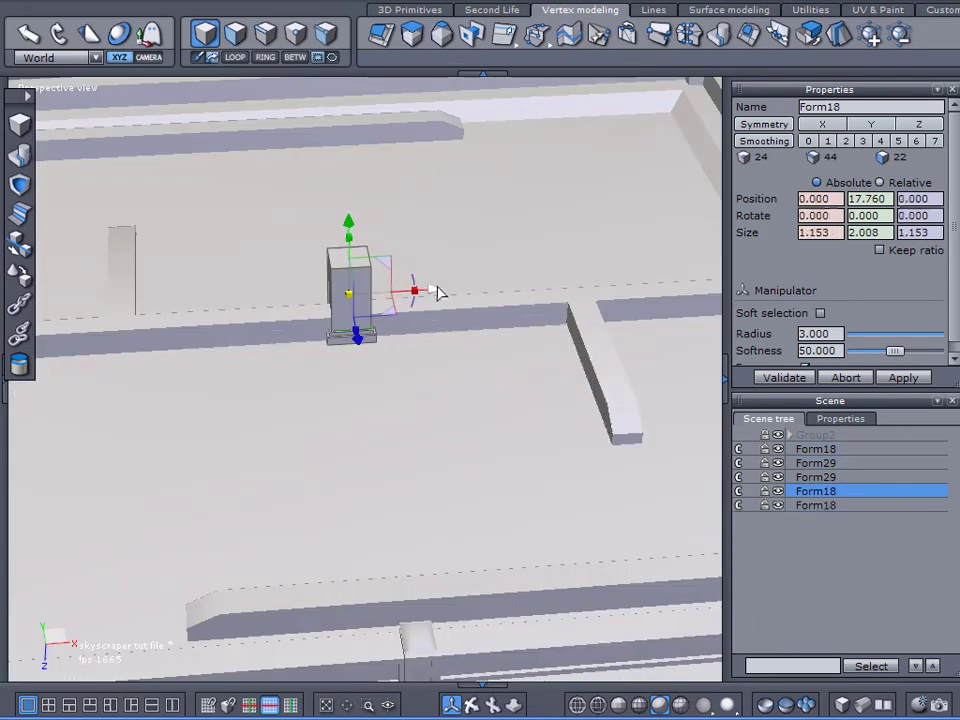
left_click_drag(436, 288, 766, 288)
middle_click_drag(632, 371, 498, 343)
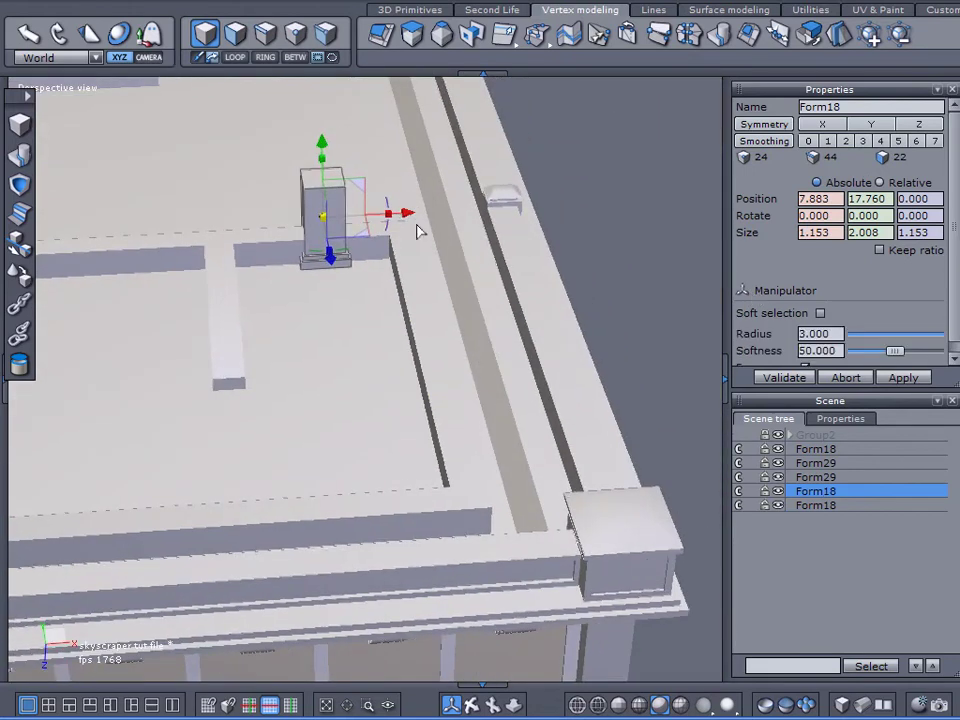
left_click_drag(410, 214, 485, 228)
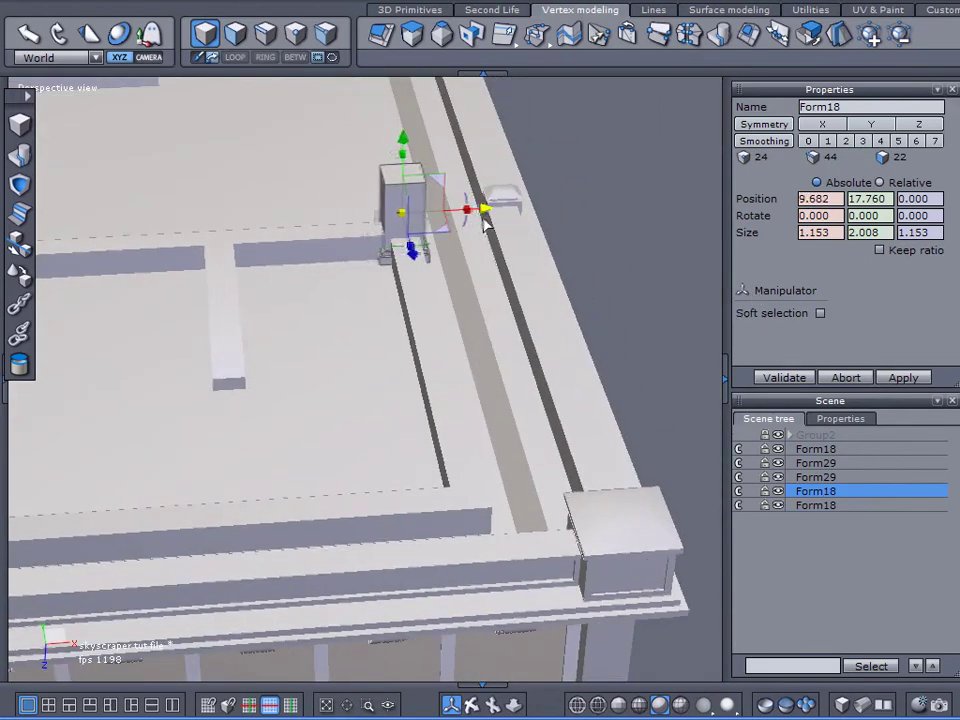
middle_click_drag(485, 228, 150, 413)
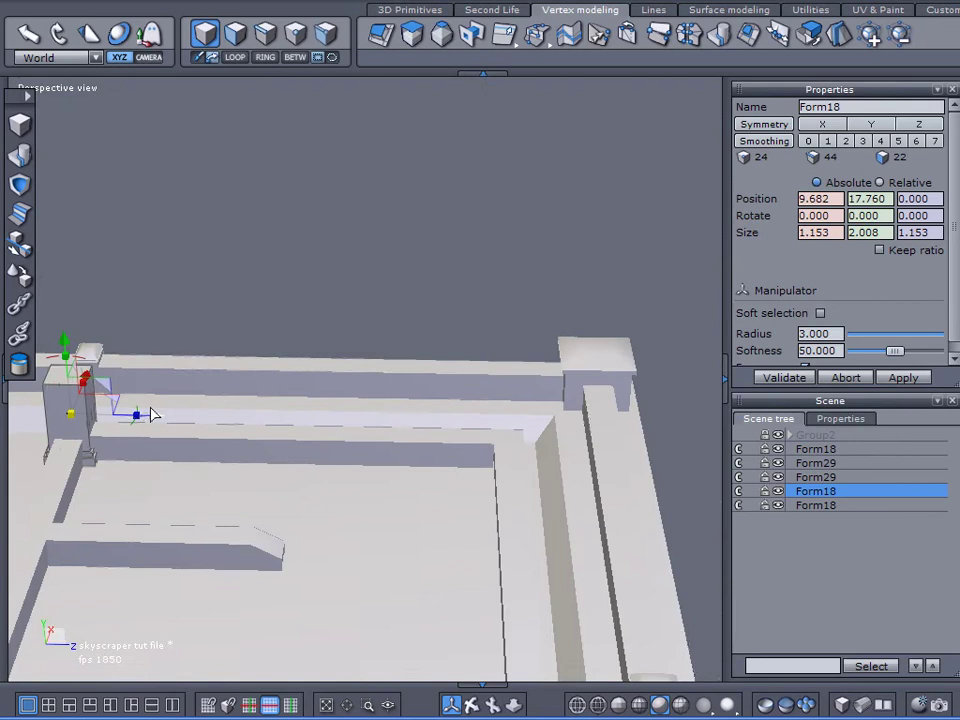
left_click_drag(150, 418, 585, 422)
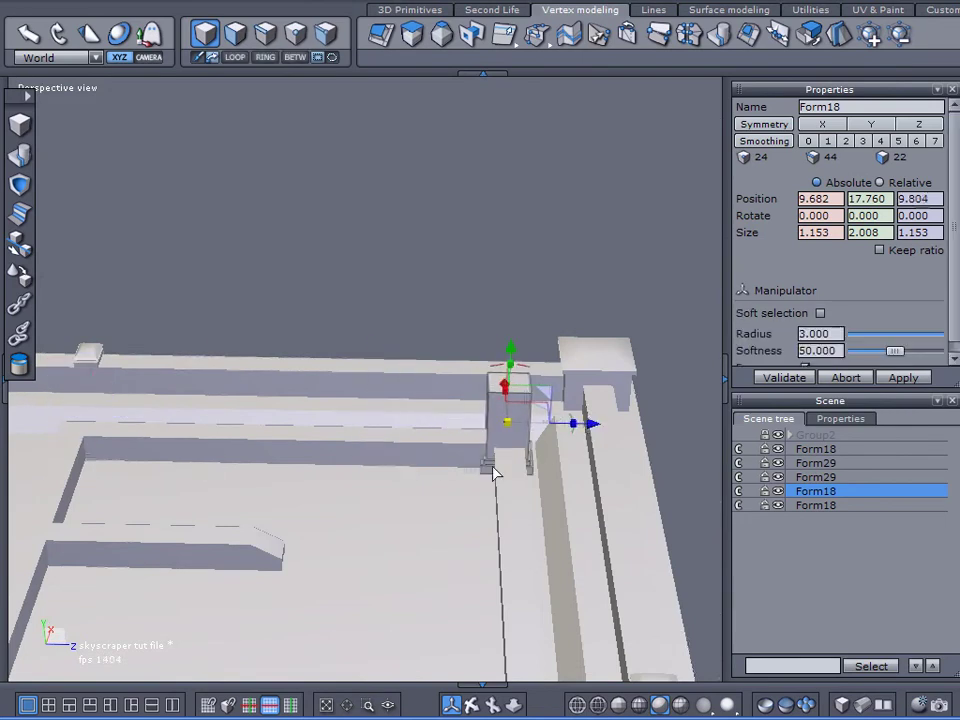
Center the second pillar copy on its duct corner by adjusting its position to about X 9.698, Z 9.836
scroll(519, 468, "up", 3)
middle_click_drag(519, 468, 385, 350)
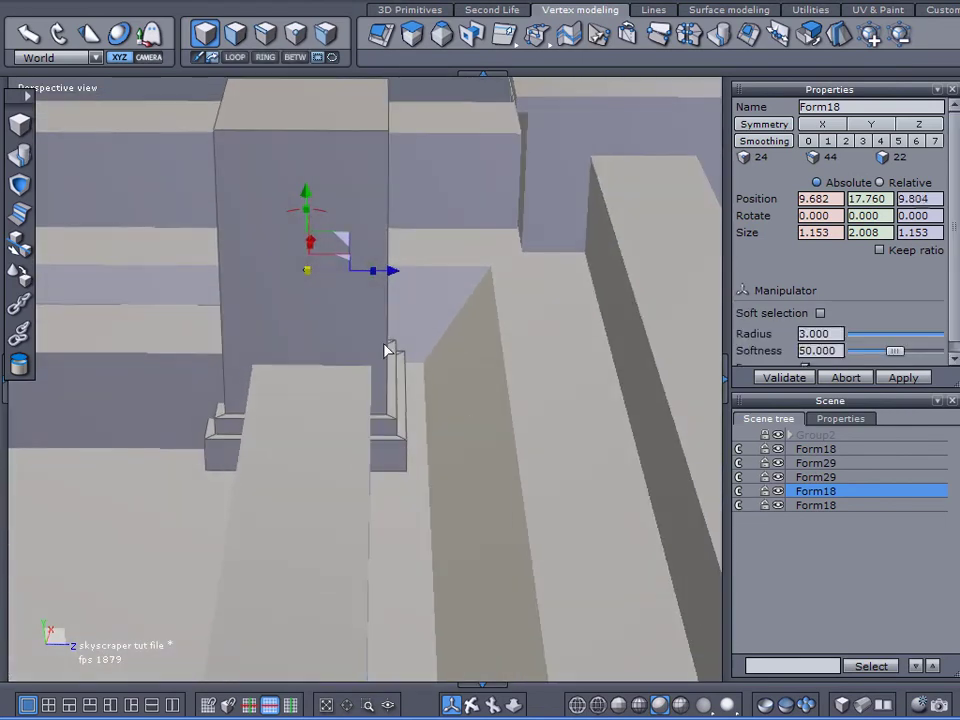
left_click_drag(395, 278, 400, 274)
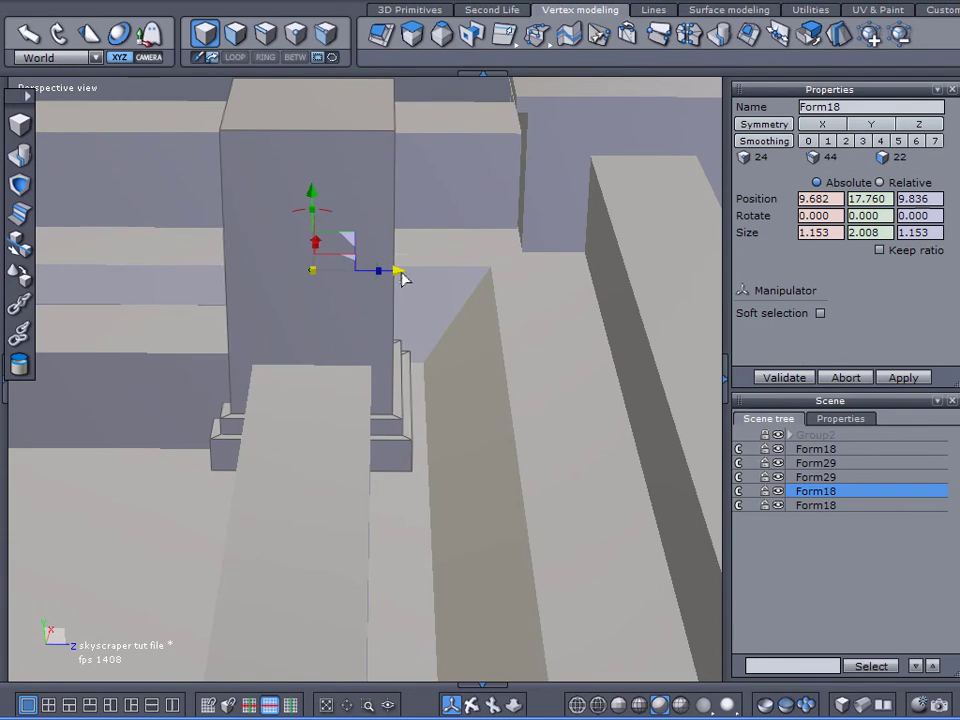
middle_click_drag(400, 274, 484, 370)
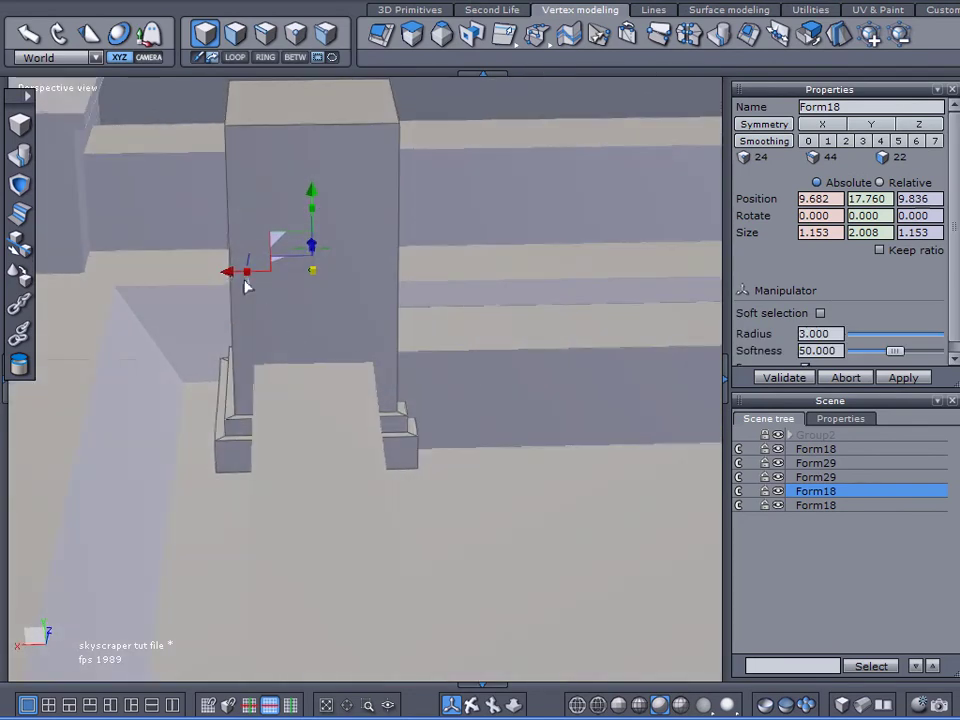
left_click_drag(231, 272, 231, 278)
scroll(233, 279, "down", 6)
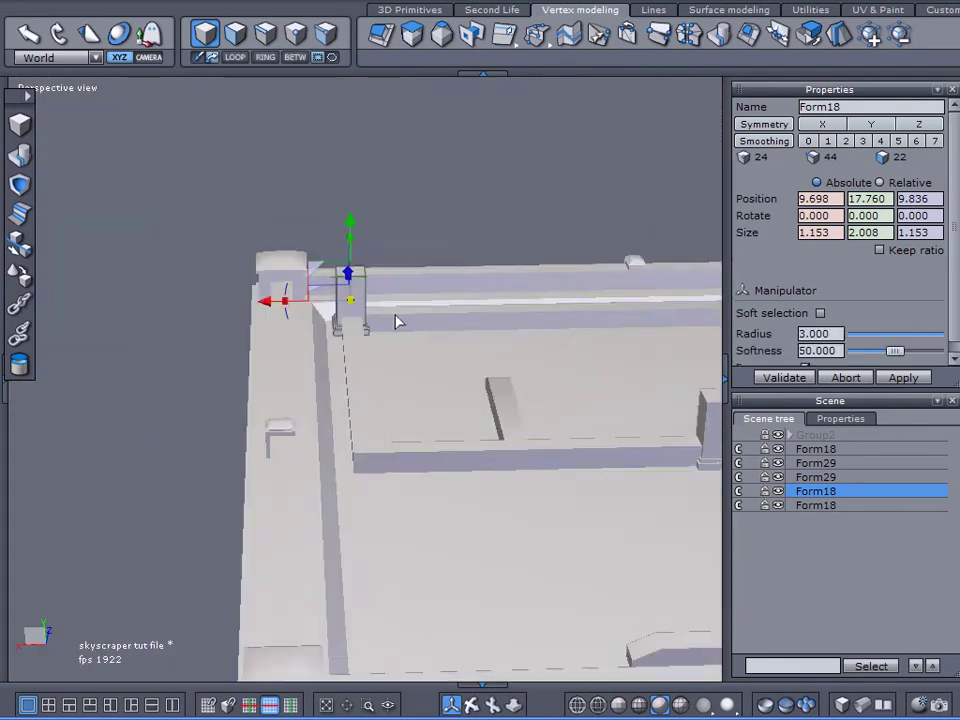
Remove the clone links from the duplicated pillars and ducts, and clear the selection
middle_click_drag(395, 321, 258, 396)
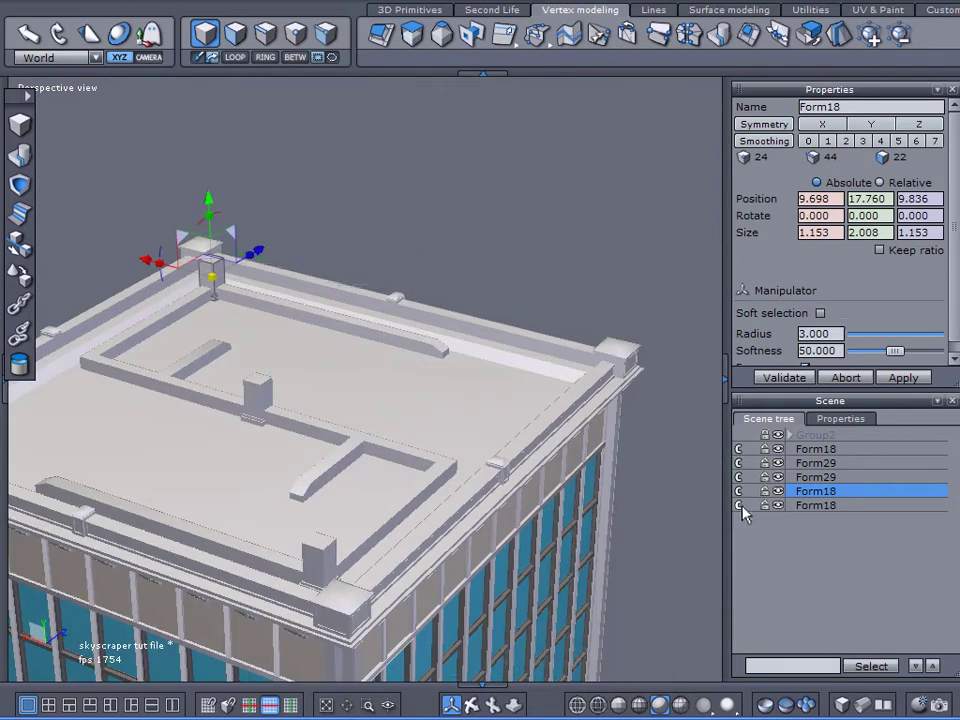
left_click(741, 506)
left_click(741, 489)
middle_click_drag(654, 291, 680, 262)
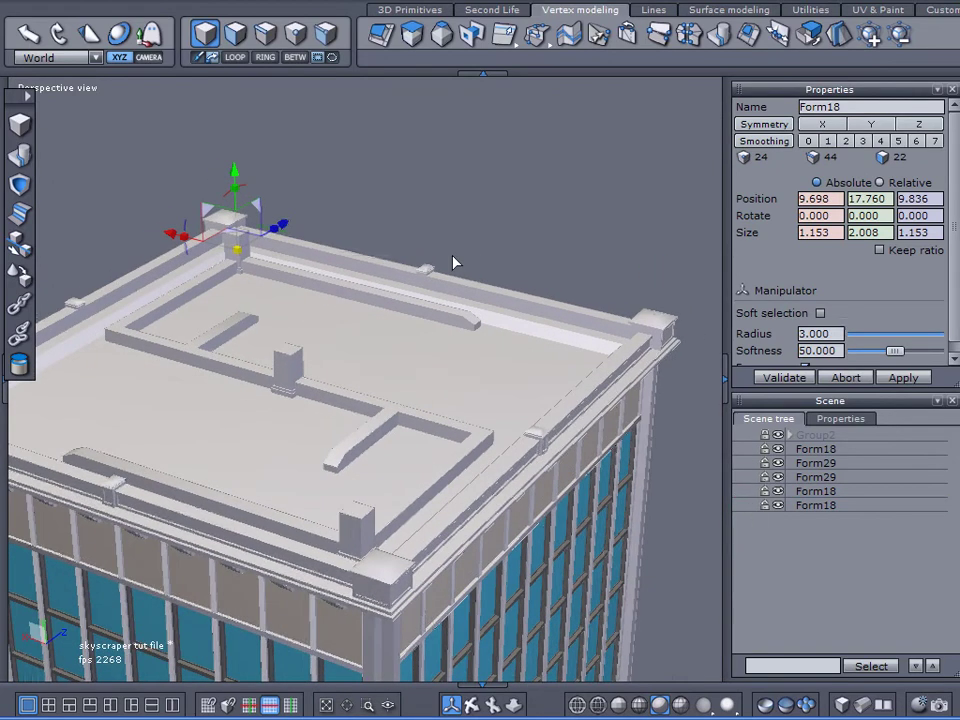
left_click(418, 167)
Combine the three roof pillars into a single object and name it AC Units
left_click(243, 242)
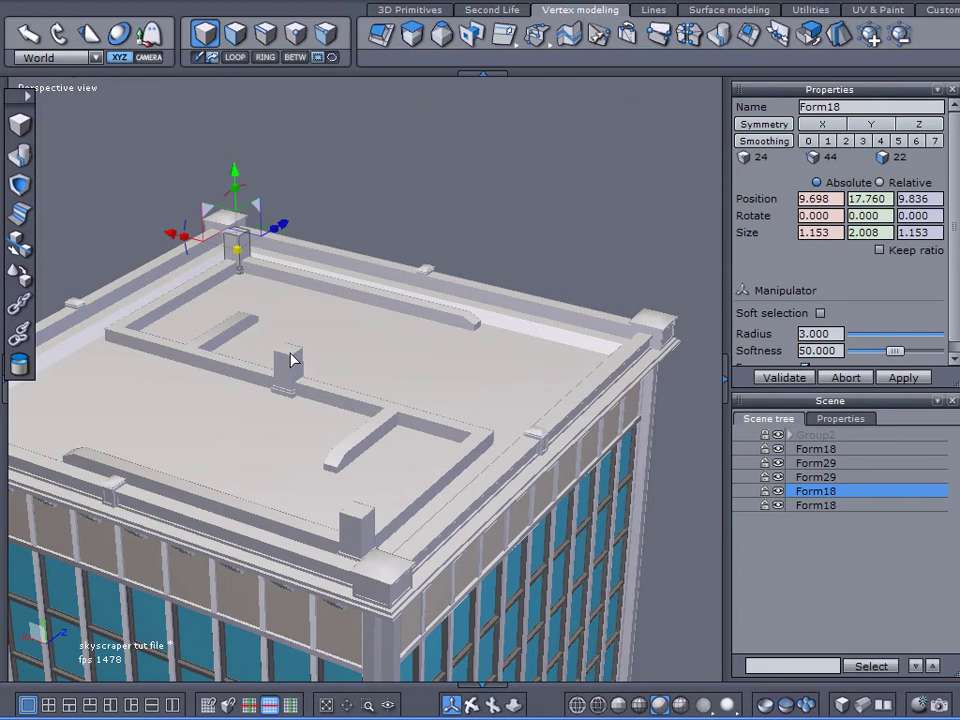
left_click(292, 371, "shift")
left_click(353, 525, "shift")
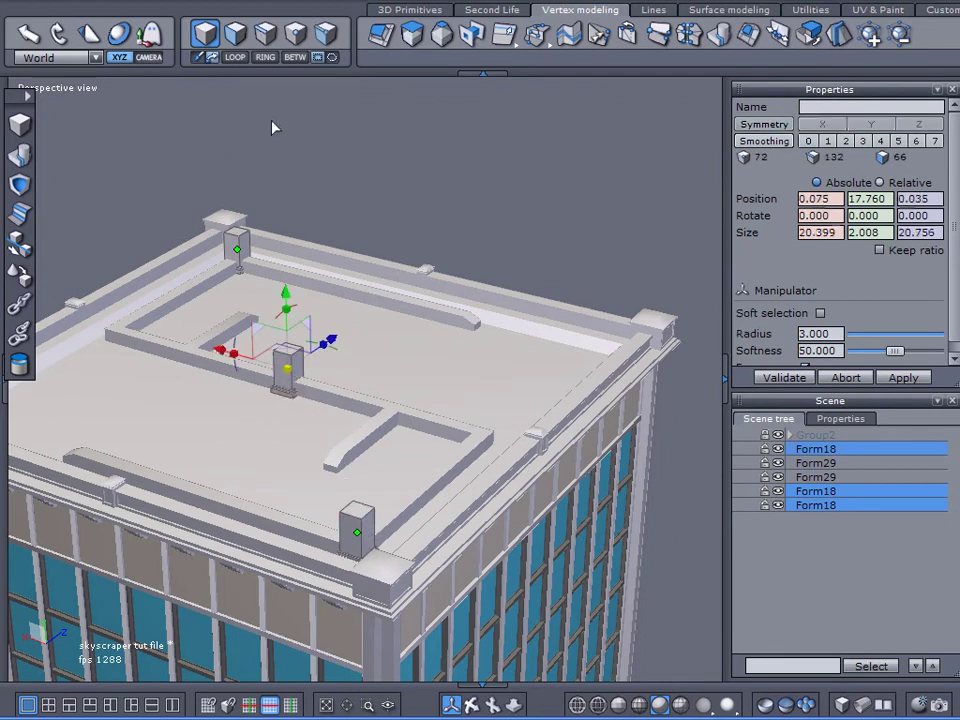
left_click(20, 122)
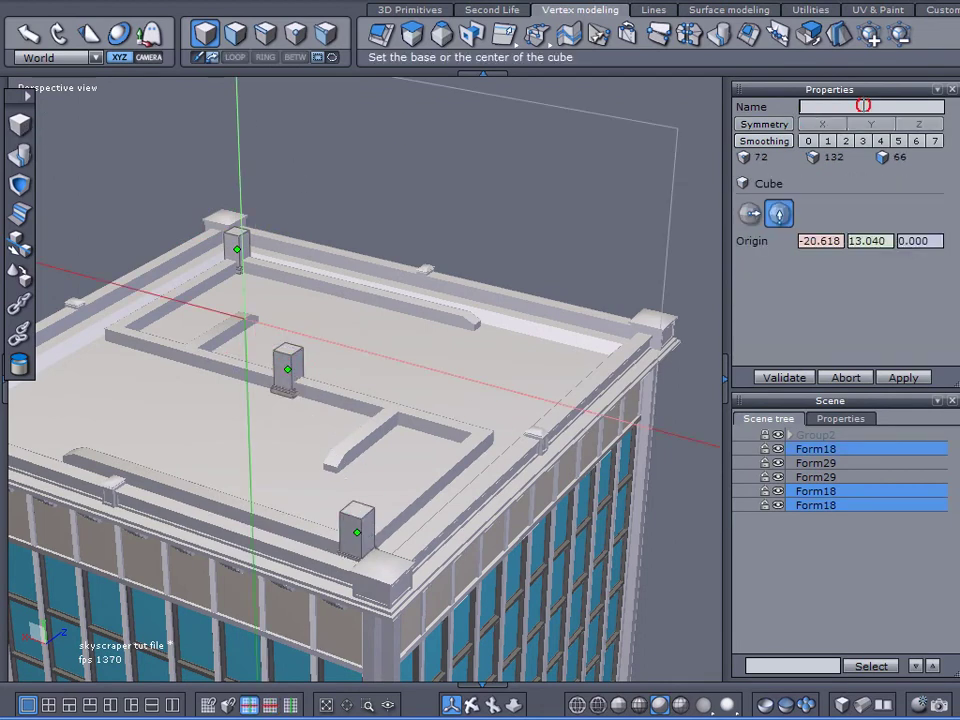
left_click(14, 155)
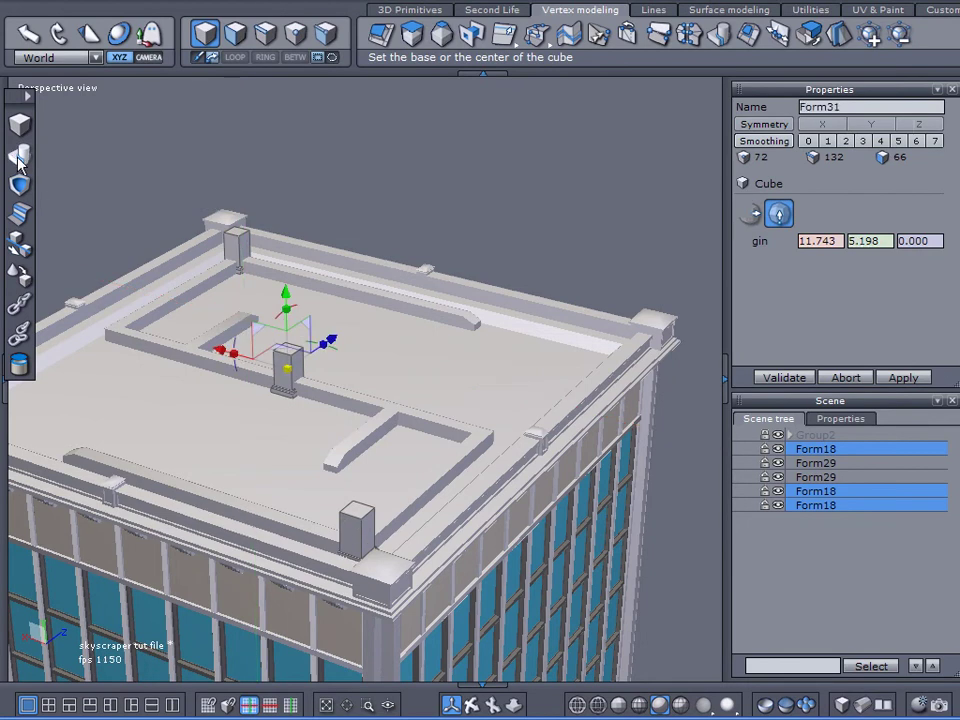
left_click(835, 379)
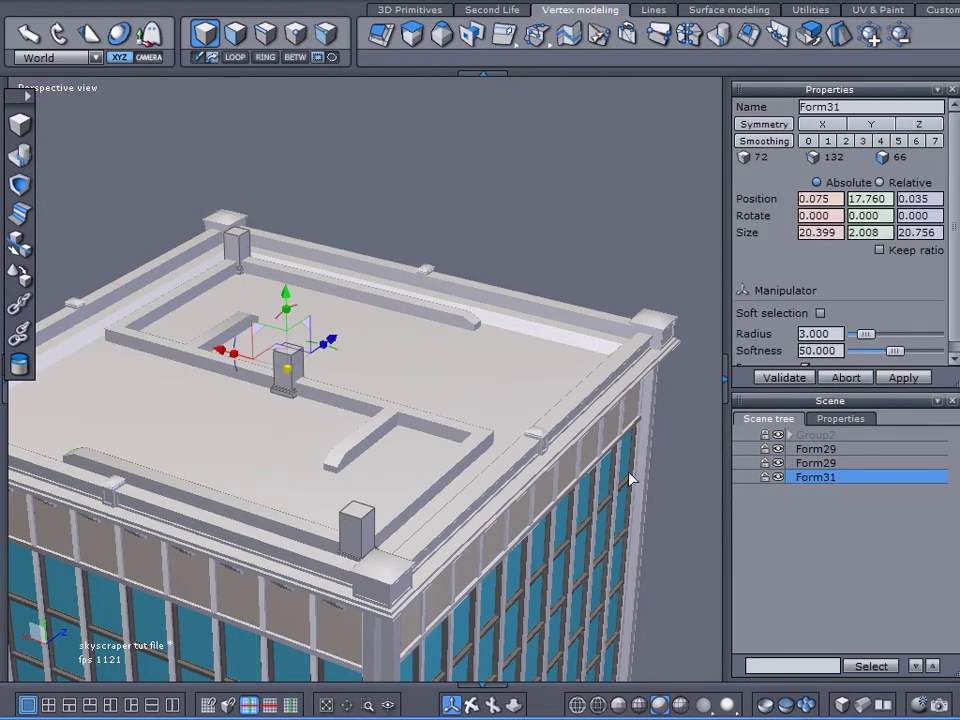
double_click(846, 108)
type("AC Units")
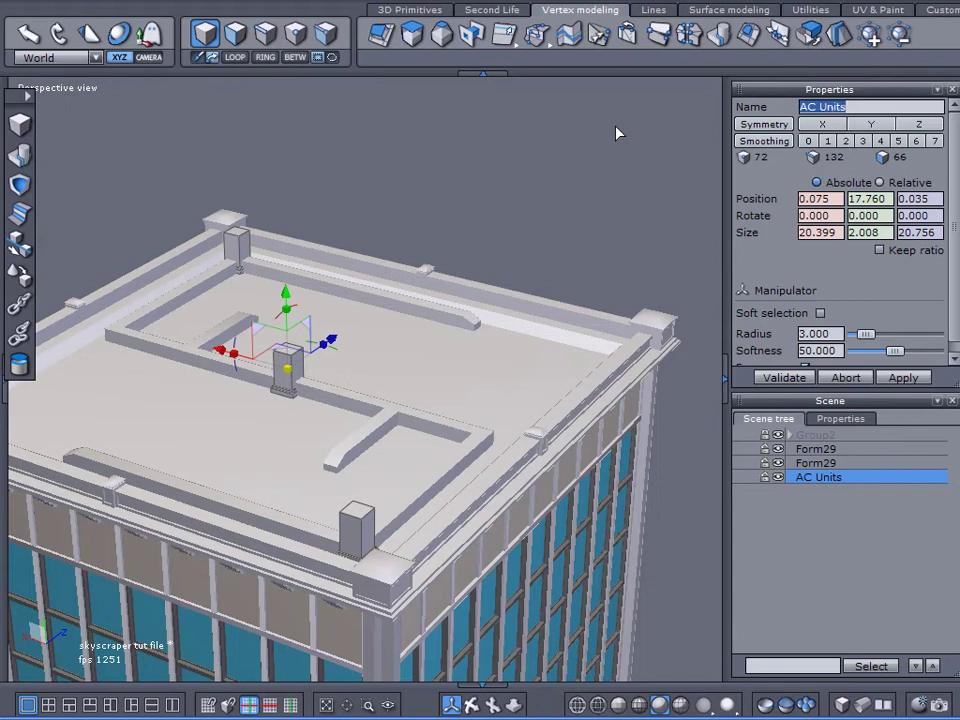
Combine the two duct objects on the roof into a single object and name it Ducts
left_click(796, 449)
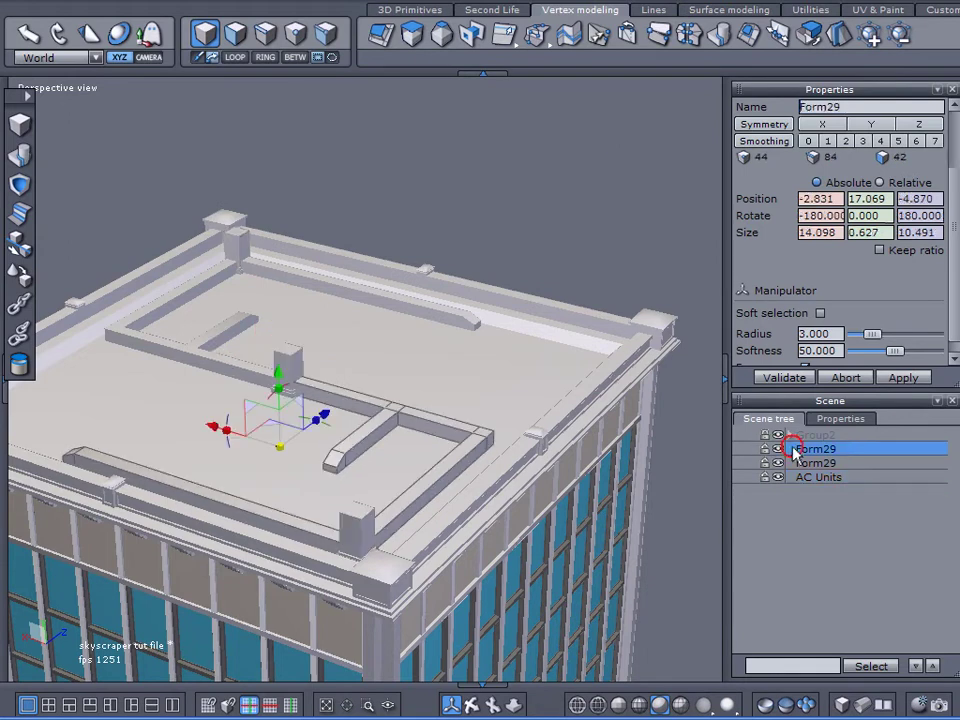
left_click(797, 463, "ctrl")
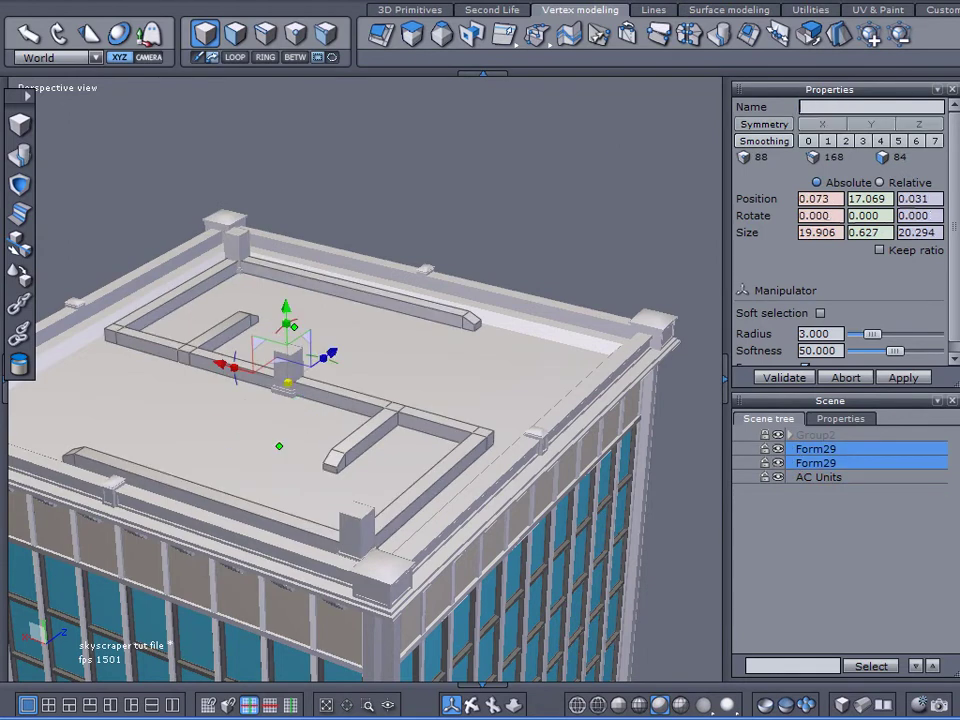
left_click(17, 157)
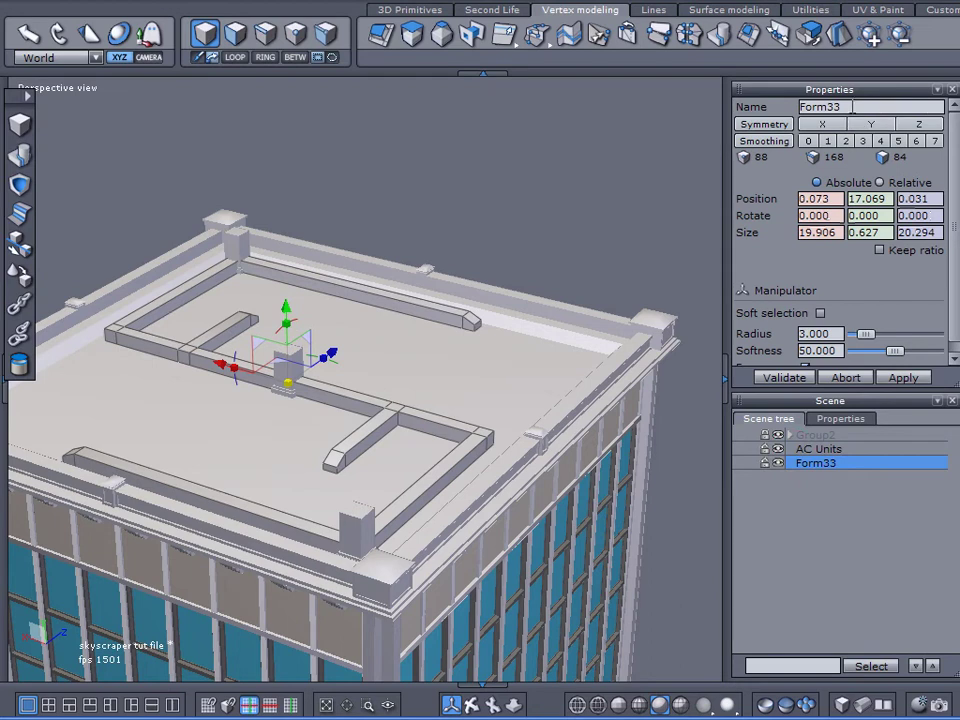
type("Ducts")
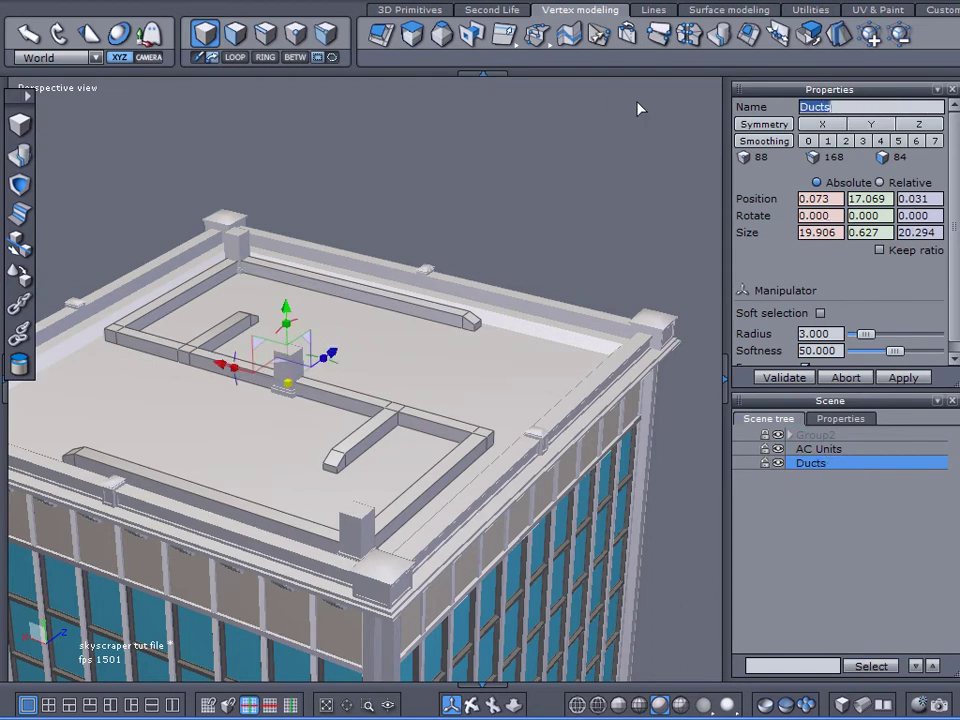
scroll(569, 263, "down", 3)
middle_click_drag(561, 393, 335, 305)
left_click(853, 553)
middle_click_drag(665, 442, 570, 486)
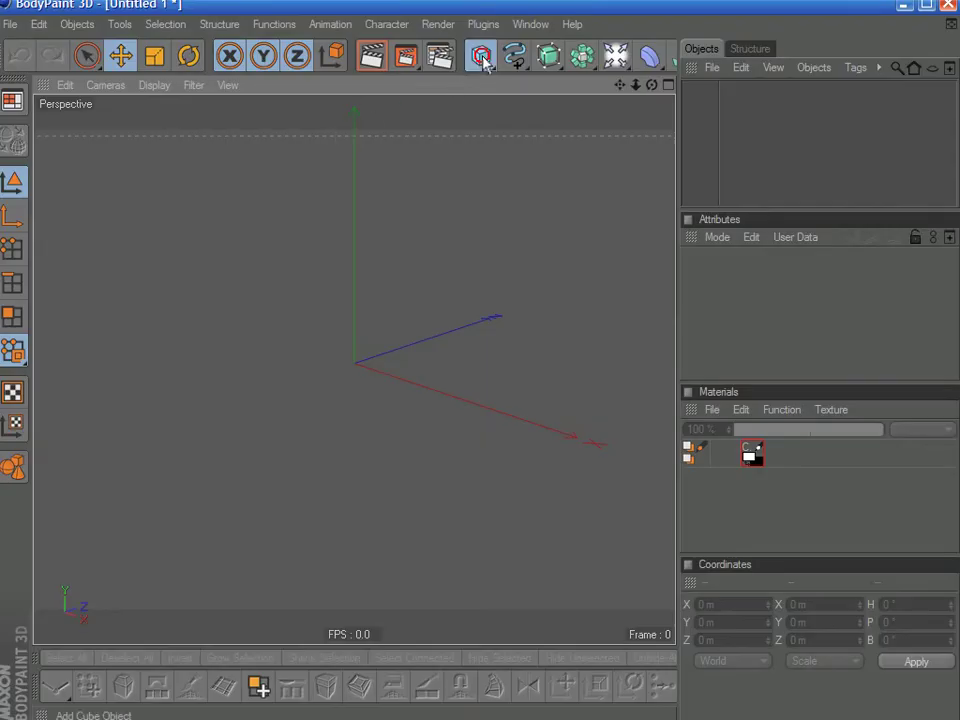
In BodyPaint 3D, add a cube object and set its Y size to 500 m
left_click(481, 57)
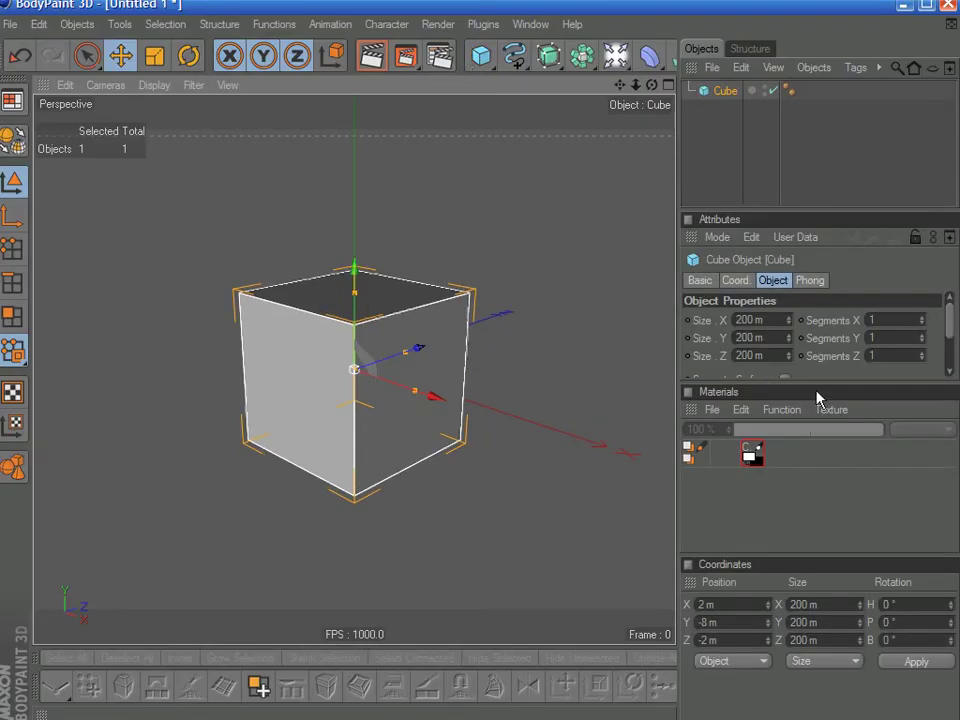
left_click_drag(923, 383, 908, 493)
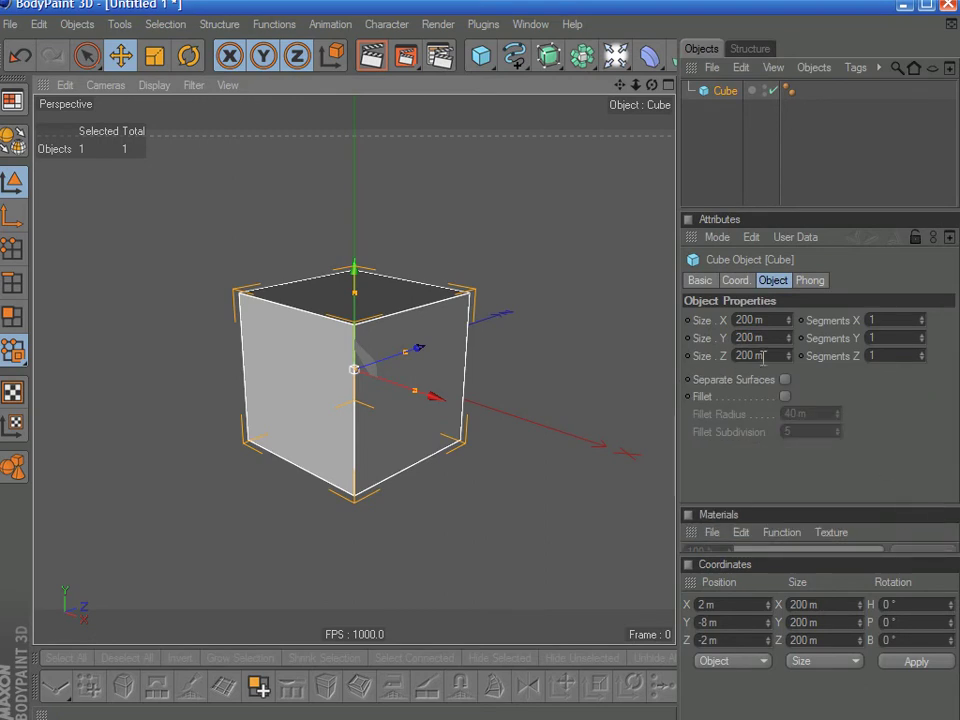
left_click(764, 341)
type("50")
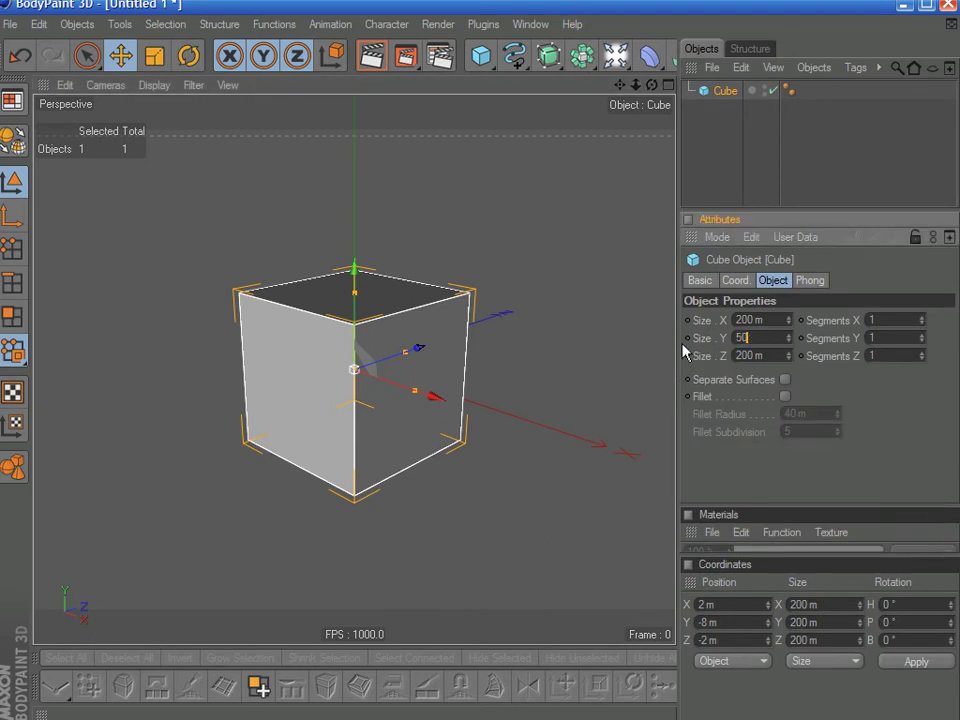
type("0")
key("Return")
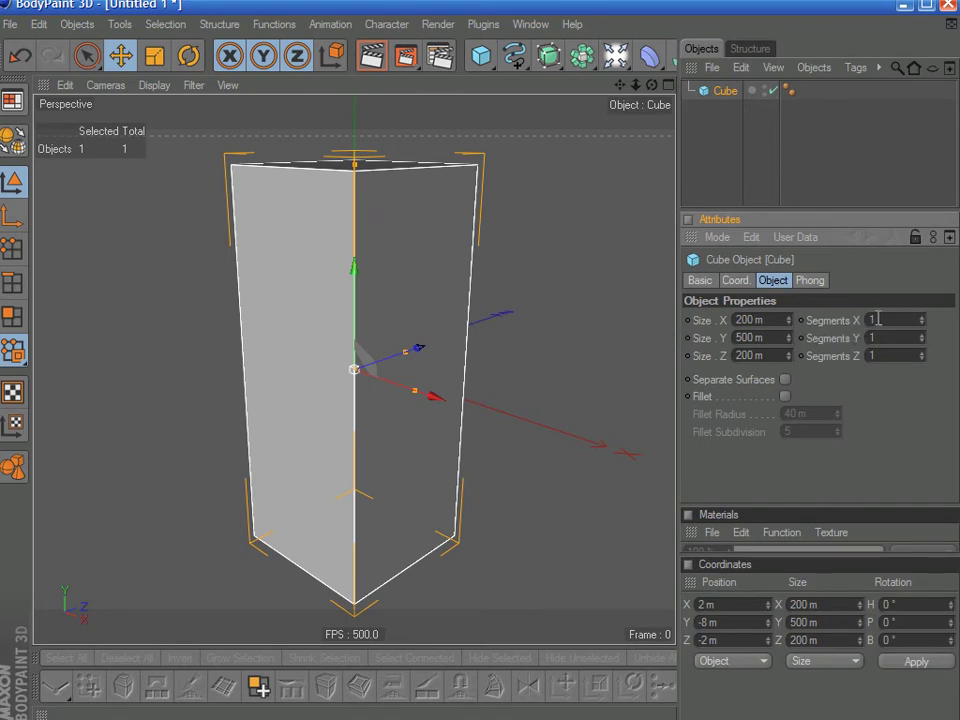
Divide the cube into 10 segments along X, 20 along Y and 10 along Z
type("10")
left_click(860, 358)
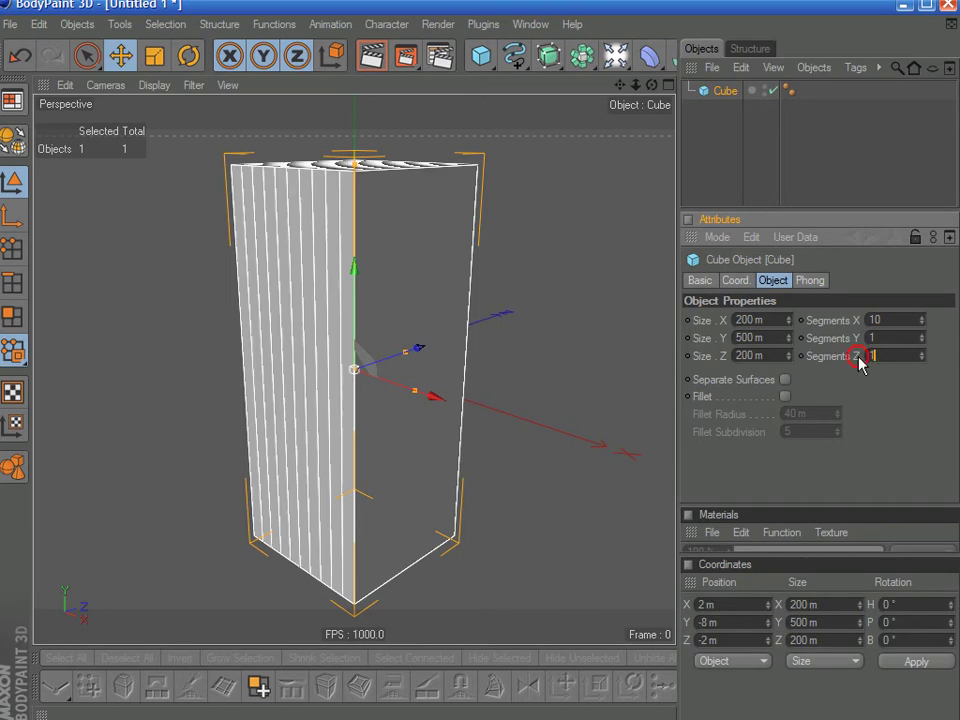
type("10")
key("Return")
left_click(881, 337)
type("10")
key("Return")
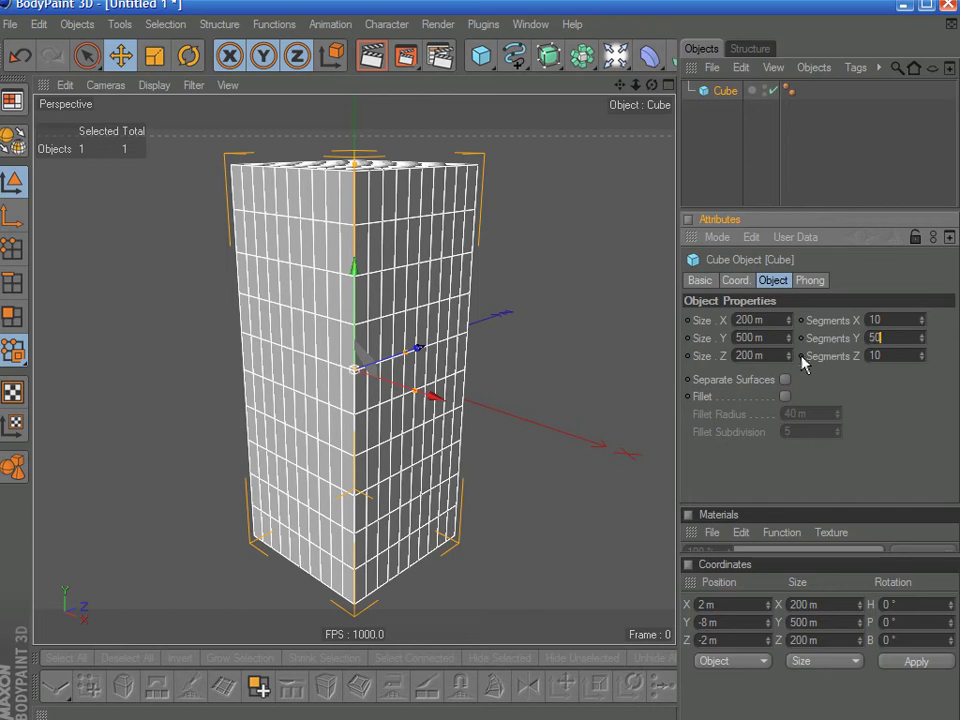
key("BackSpace")
type("20")
key("Return")
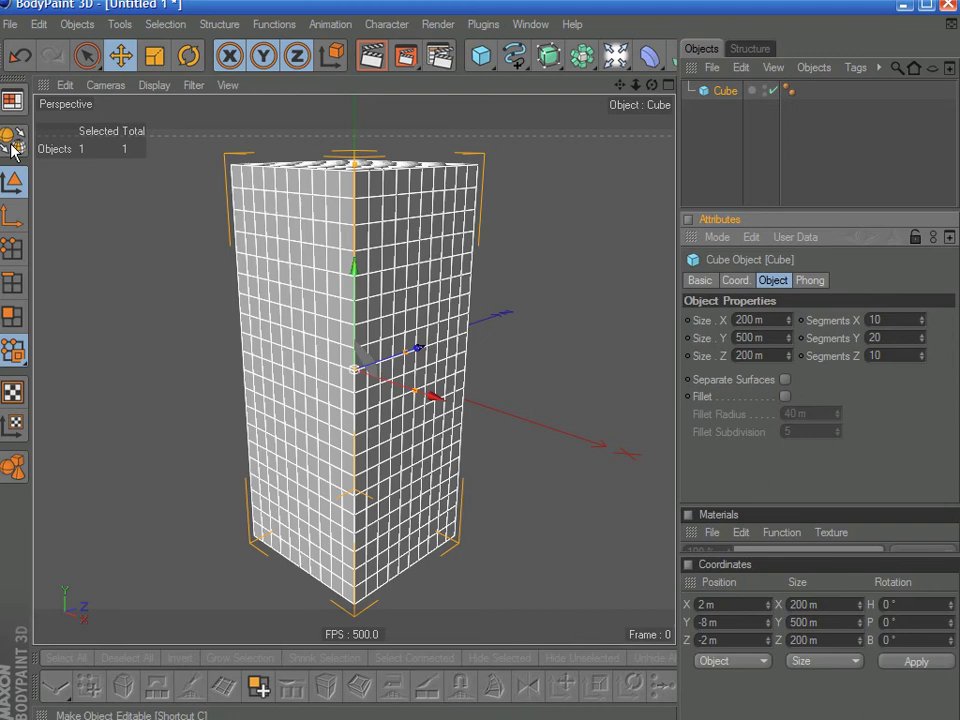
Convert the cube to an editable polygon object and enable polygon editing
left_click(12, 103)
scroll(456, 253, "up", 5)
middle_click_drag(401, 270, 410, 327, "alt")
left_click_drag(501, 253, 480, 255, "alt")
scroll(433, 212, "up", 2)
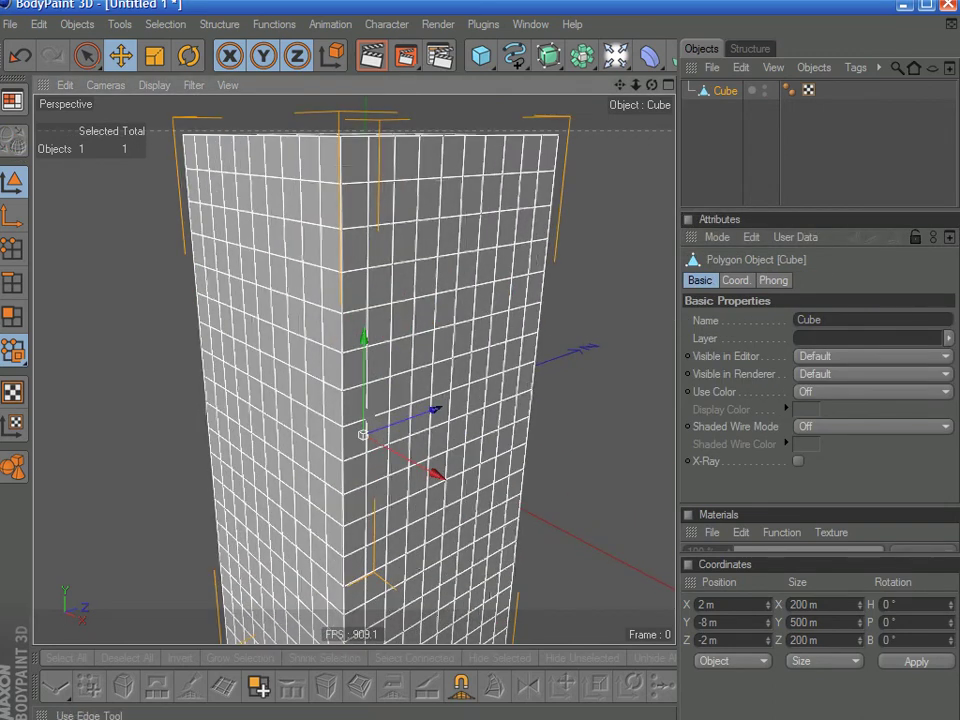
left_click(12, 316)
left_click(405, 318)
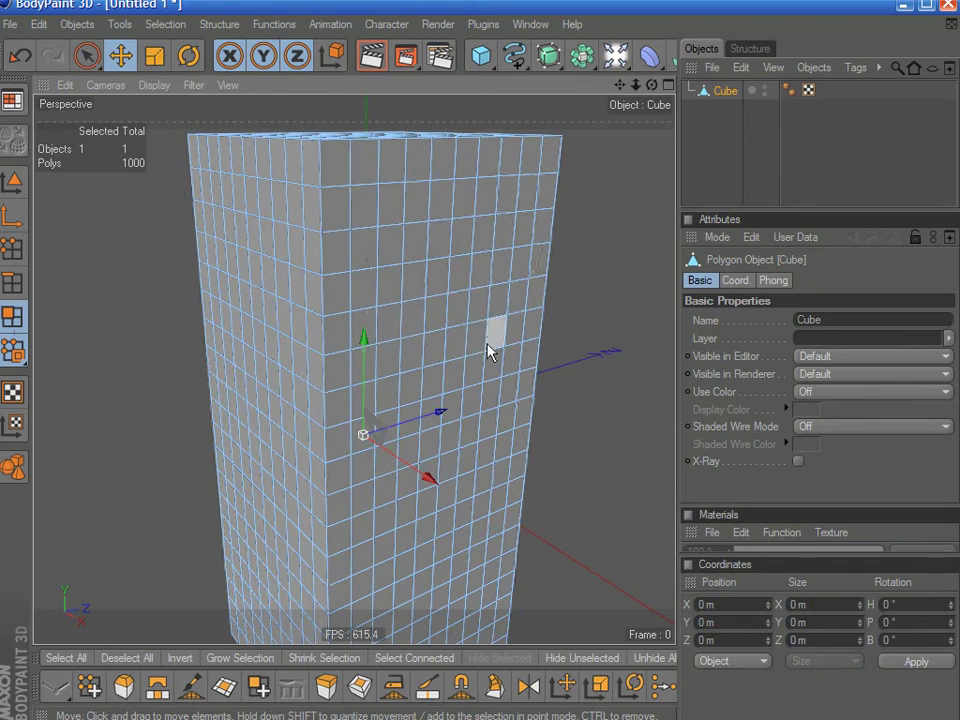
Select a block of polygons 8 wide and 6 high on the upper part of the cube's side face with Live Selection
mouse_move(488, 345)
left_mouse_down("alt")
mouse_move(409, 319)
mouse_move(488, 348)
left_mouse_up("alt")
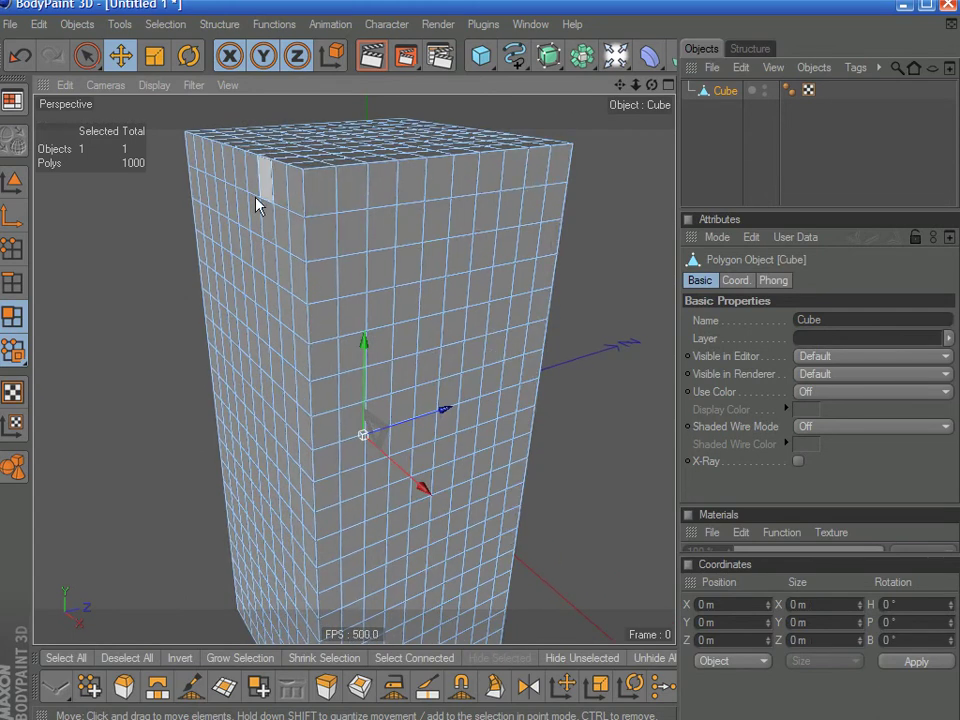
left_click_drag(499, 291, 468, 298, "alt")
left_click(336, 260)
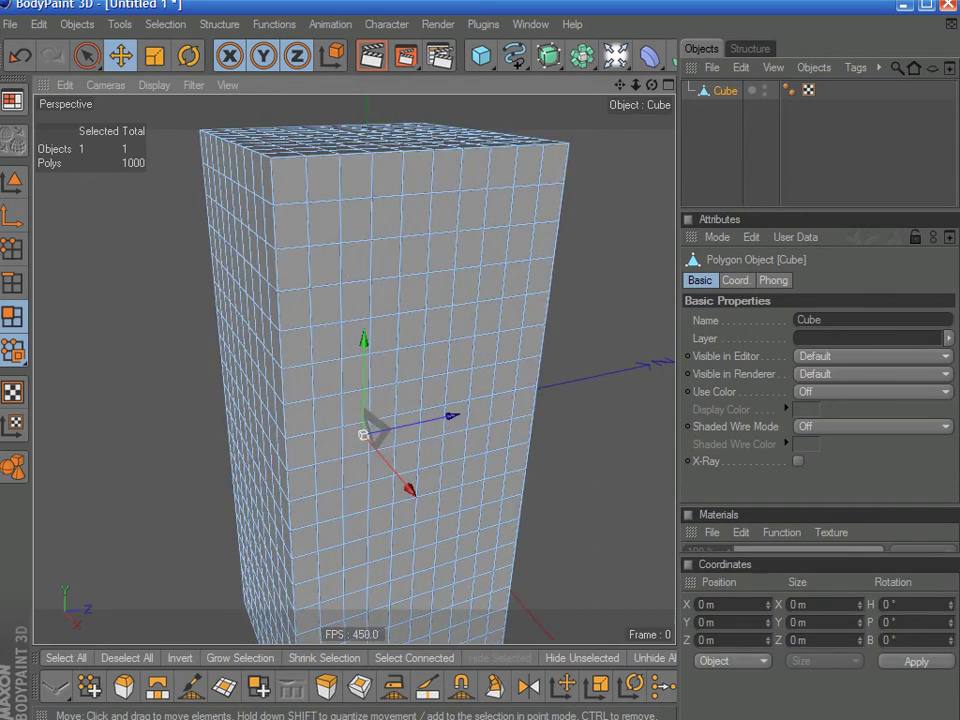
left_click(86, 55)
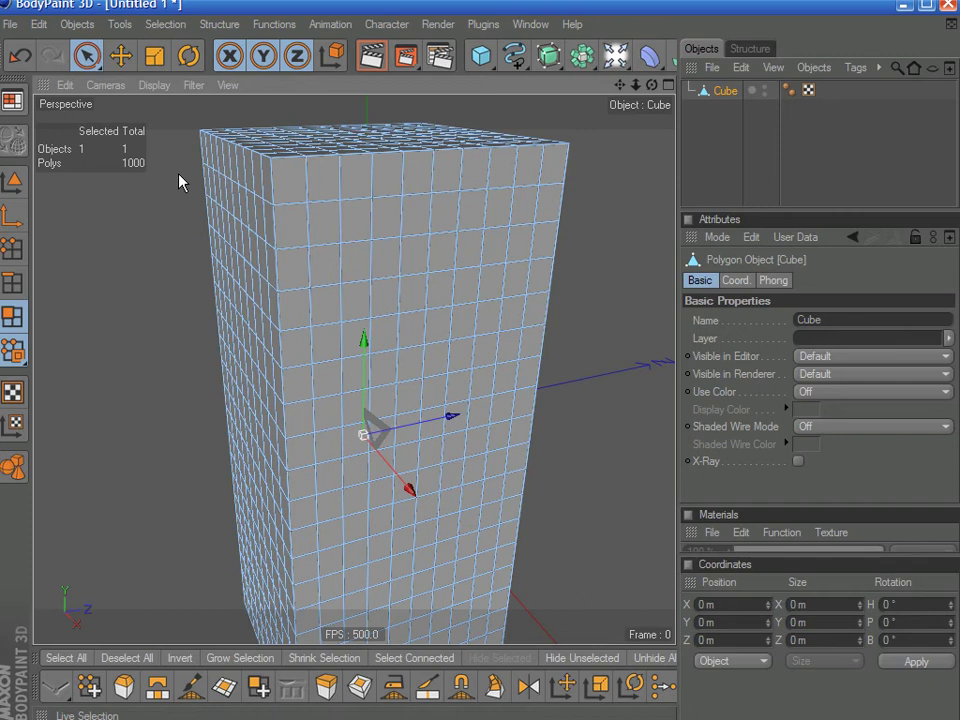
mouse_move(325, 266)
left_mouse_down()
mouse_move(514, 255)
mouse_move(505, 362)
mouse_move(354, 418)
mouse_move(377, 435)
mouse_move(470, 323)
mouse_move(399, 296)
mouse_move(343, 315)
mouse_move(392, 369)
mouse_move(375, 338)
mouse_move(411, 317)
mouse_move(347, 358)
left_mouse_up()
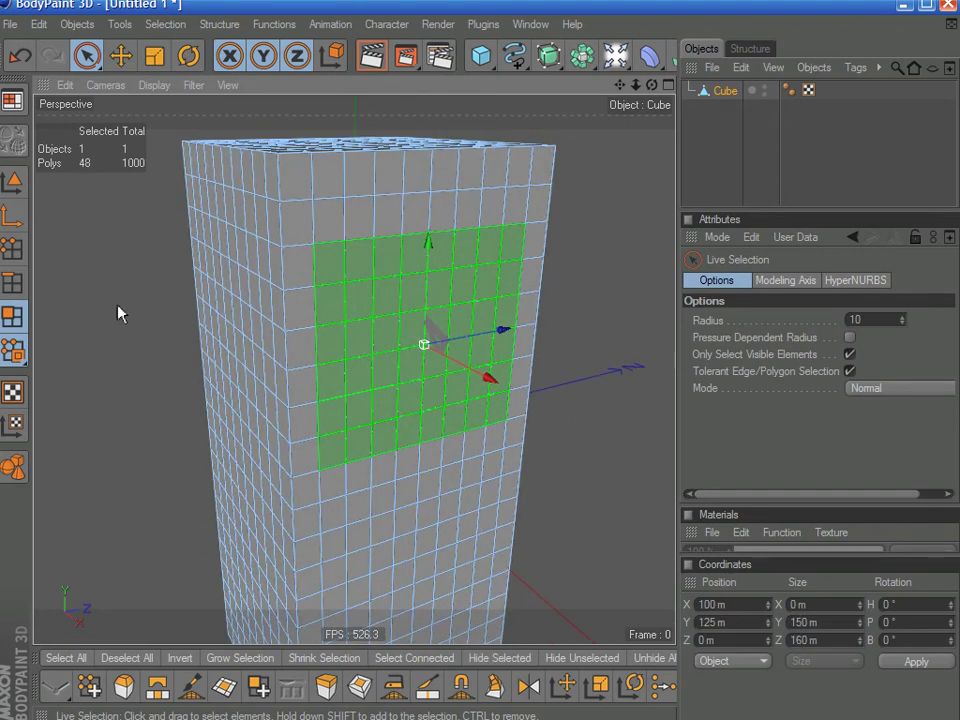
scroll(348, 302, "up", 2)
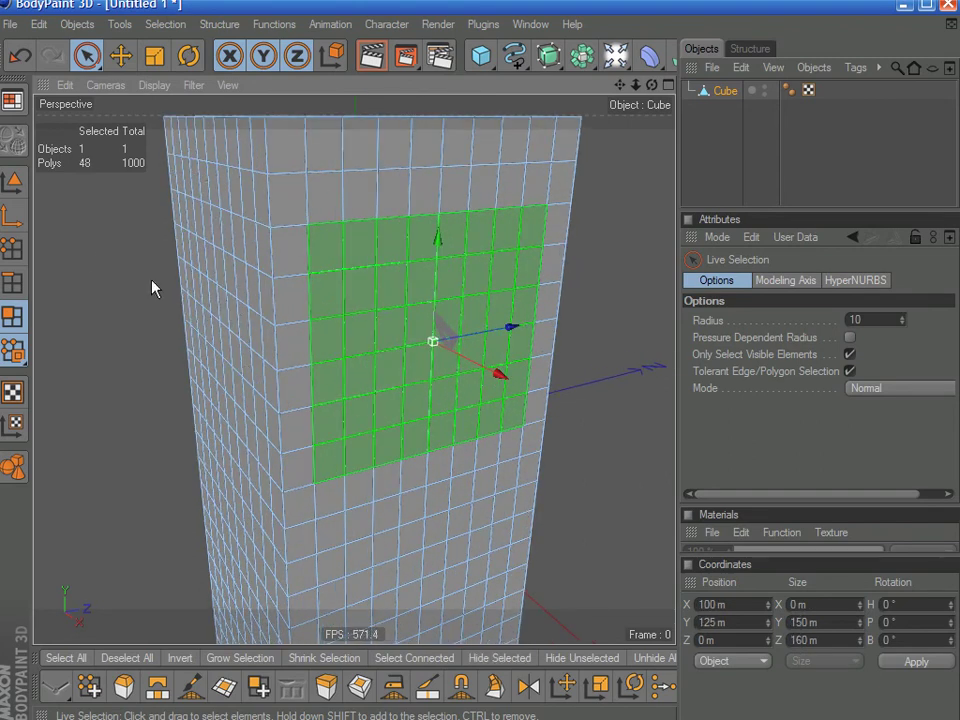
Try to extrude the selected block of polygons inward as one recess, with an offset of about -12.6 m
right_click(84, 258)
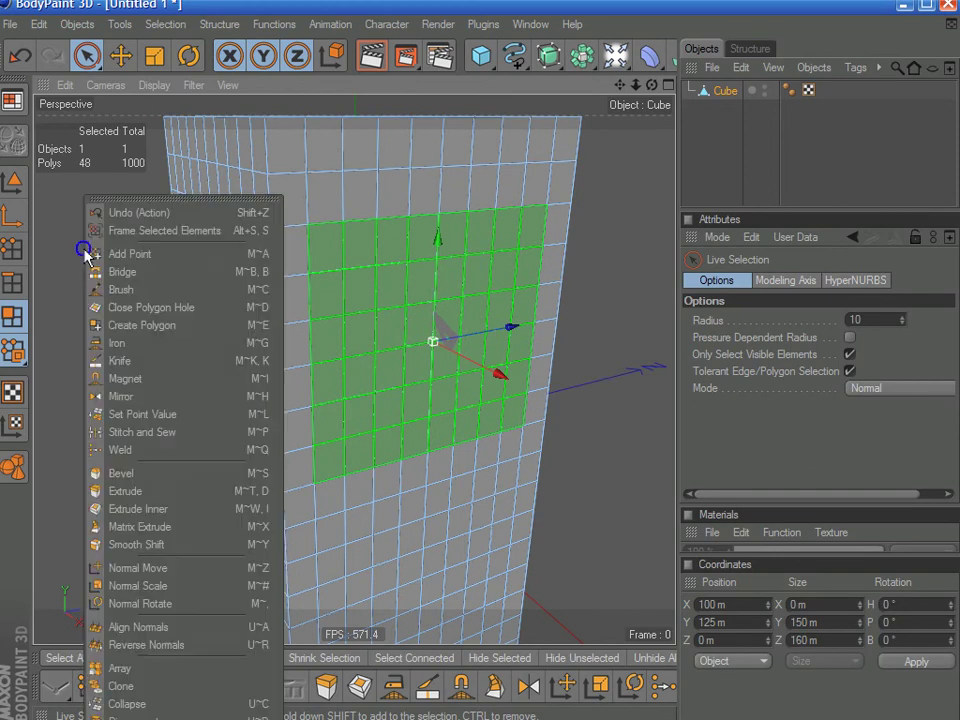
left_click(137, 495)
mouse_move(409, 319)
left_mouse_down()
mouse_move(420, 319)
mouse_move(390, 319)
left_mouse_up()
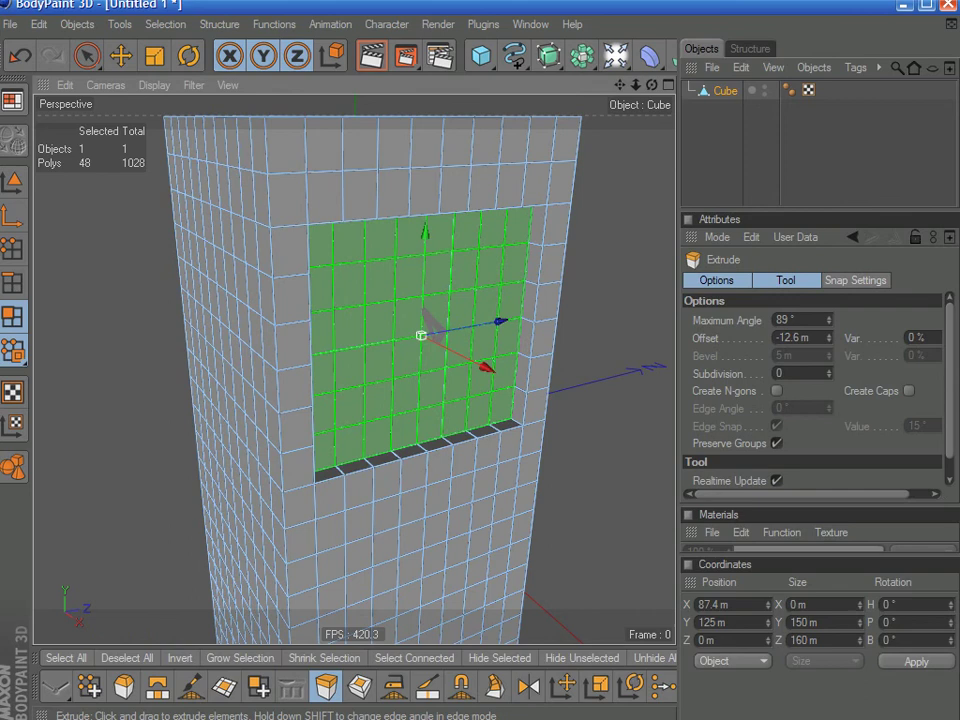
Undo the inward extrusion and the polygon selection on the cube's side face
key("ctrl+z")
key("m")
key("i")
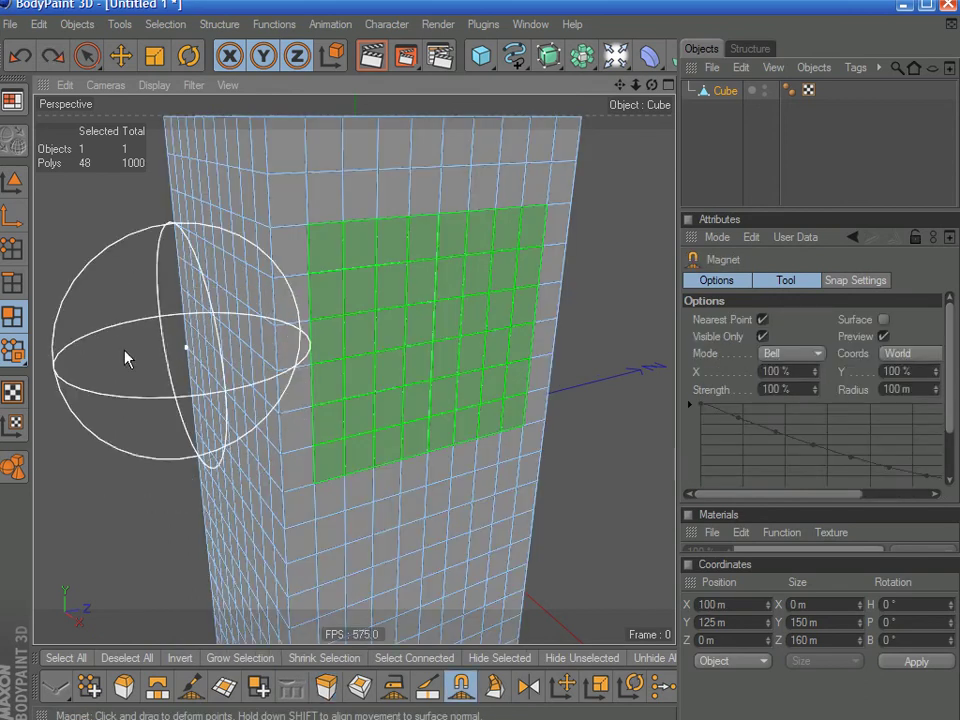
left_click(20, 55)
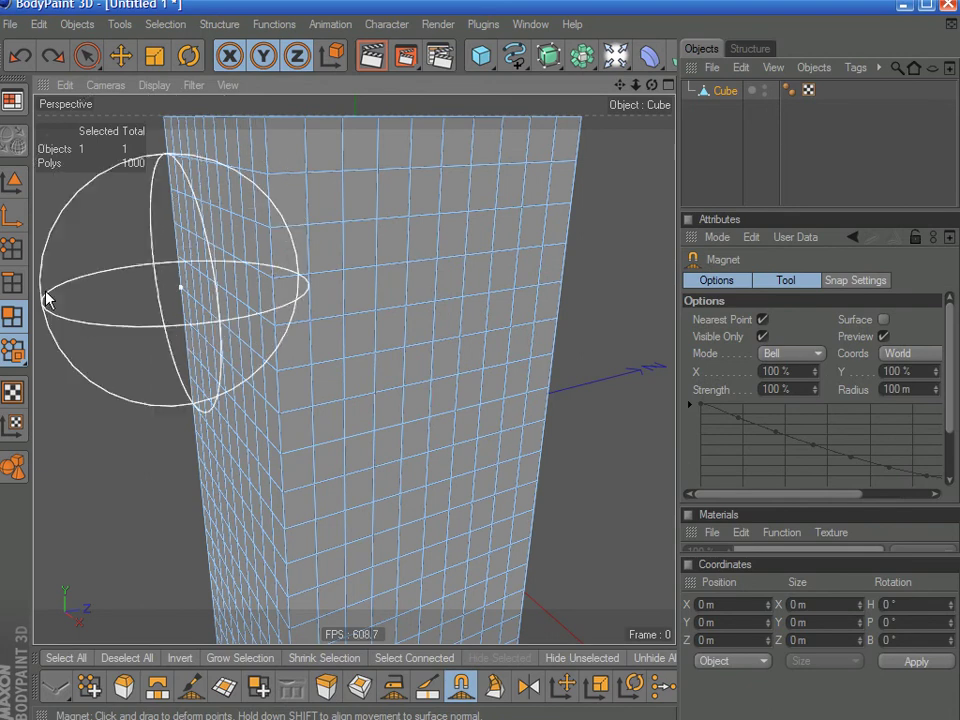
Select a block of polygons 8 wide and 5 high on the cube's upper side face for Extrude Inner
left_click(87, 55)
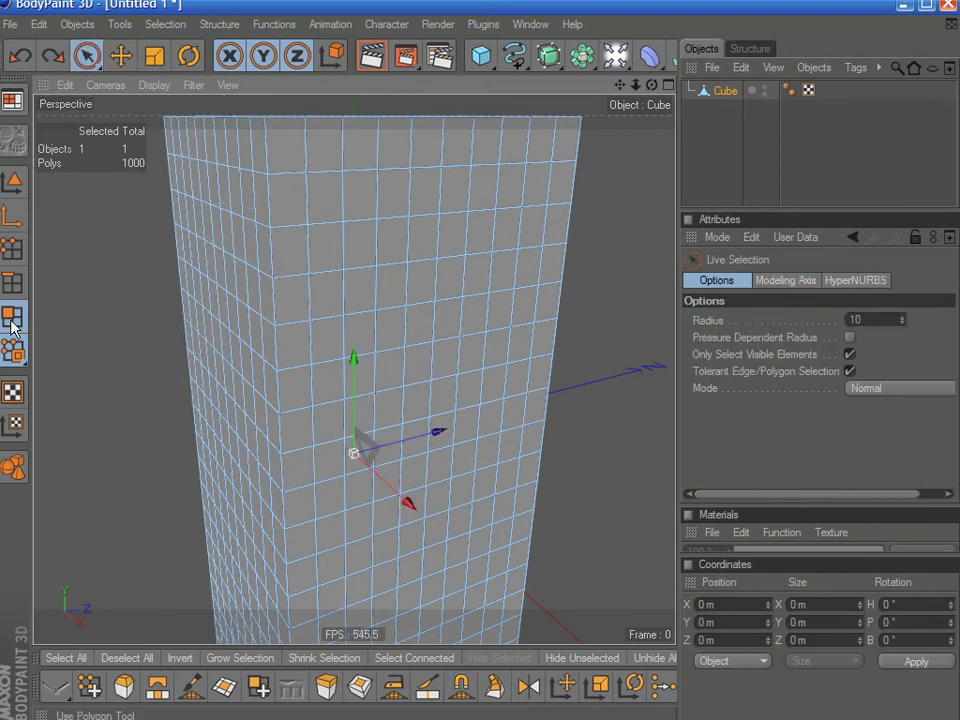
mouse_move(392, 246)
left_mouse_down()
mouse_move(322, 252)
mouse_move(510, 231)
mouse_move(516, 268)
mouse_move(343, 285)
mouse_move(383, 328)
mouse_move(505, 340)
mouse_move(392, 354)
mouse_move(349, 401)
mouse_move(478, 397)
mouse_move(332, 386)
left_mouse_up()
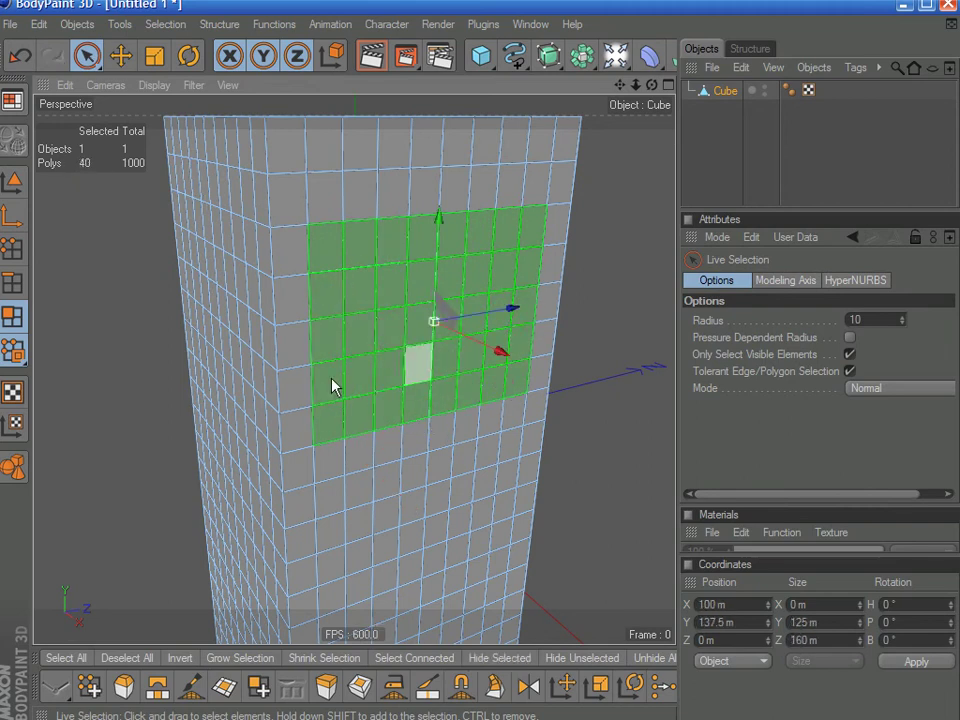
right_click(114, 377)
left_click(188, 509)
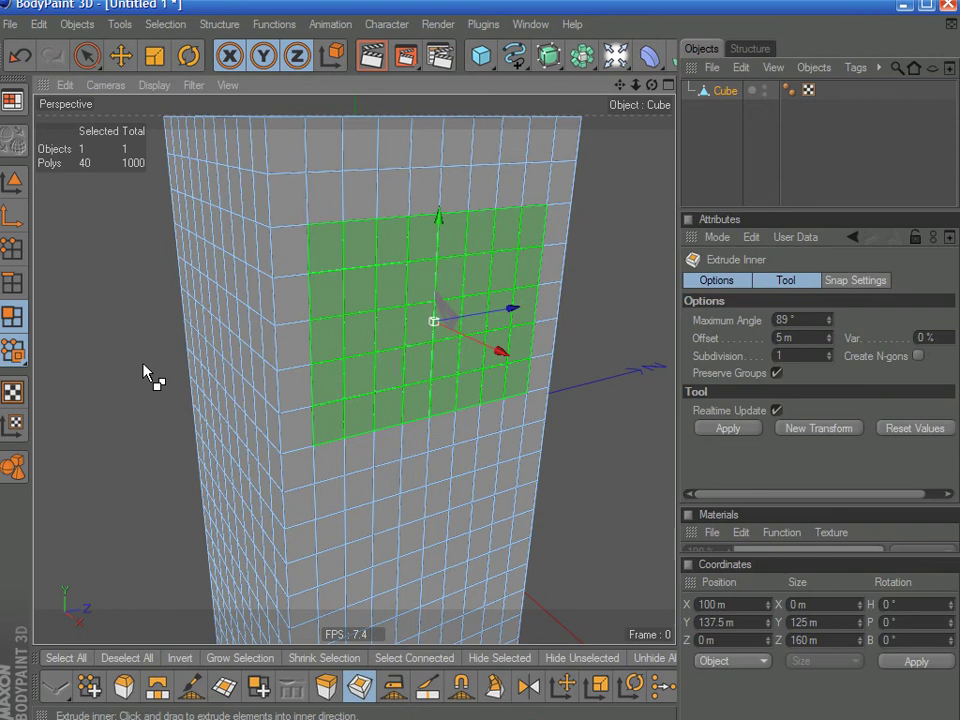
Inset the selected polygons individually by about 1.7 m with Preserve Groups off, replacing a trial inset of the whole group
left_click_drag(400, 317, 440, 317)
key("ctrl+z")
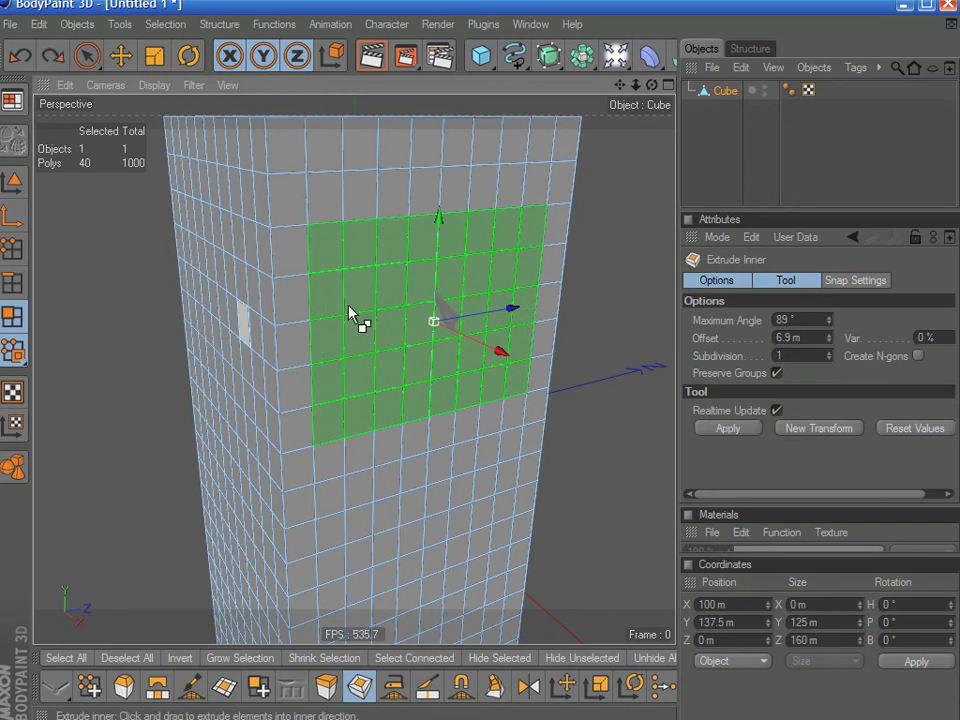
left_click(777, 373)
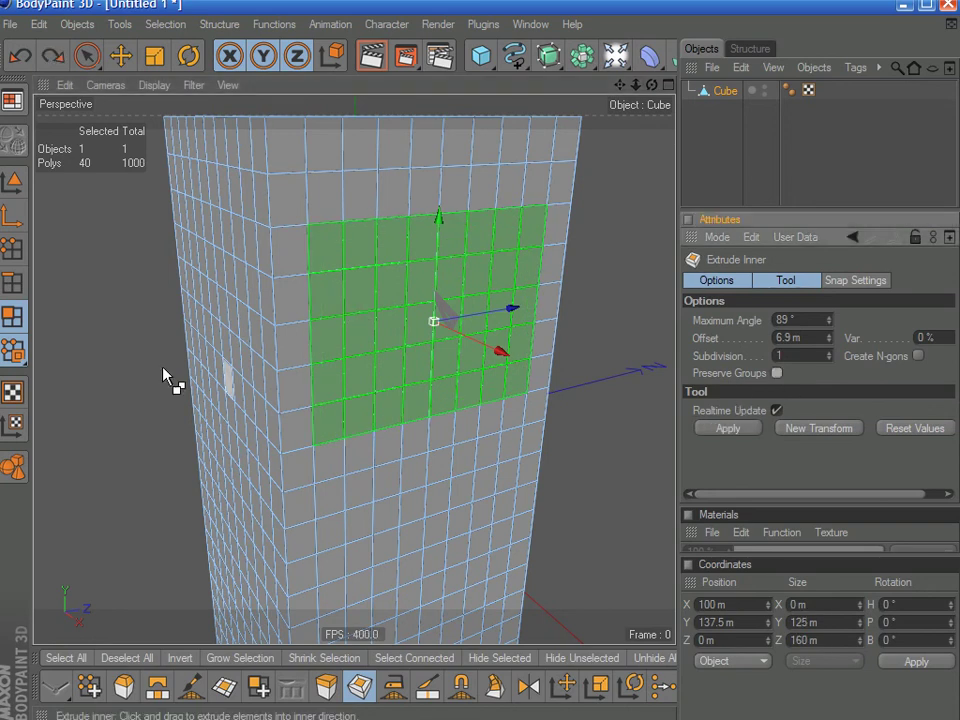
mouse_move(414, 317)
left_mouse_down()
mouse_move(444, 317)
mouse_move(420, 317)
left_mouse_up()
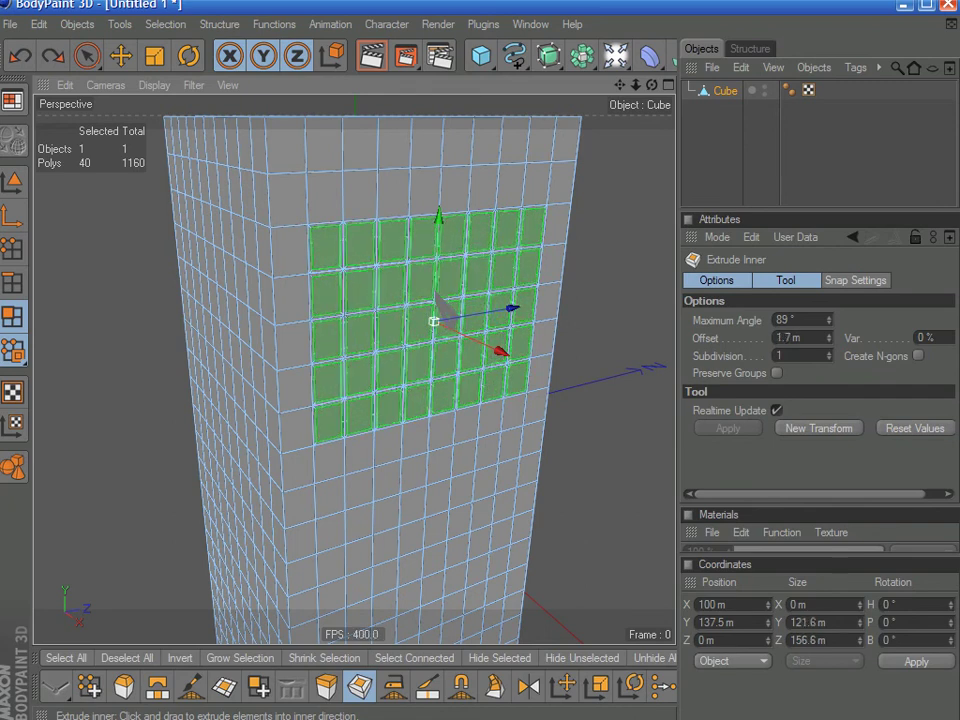
Extrude the 40 inset window polygons inward with an offset of about -4.2 m
right_click(122, 374)
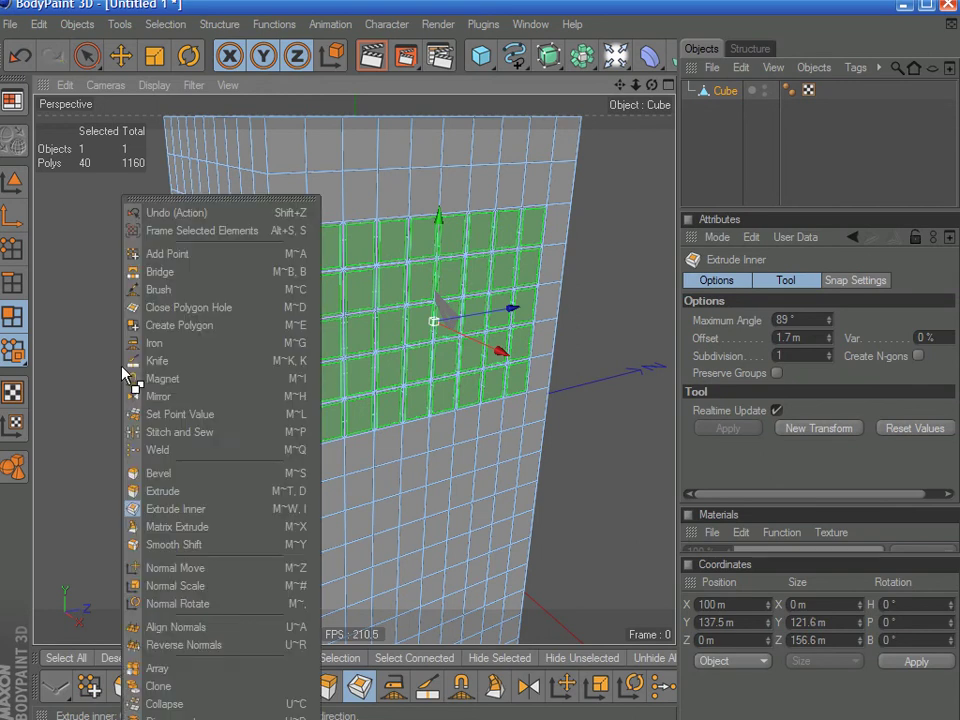
left_click(168, 492)
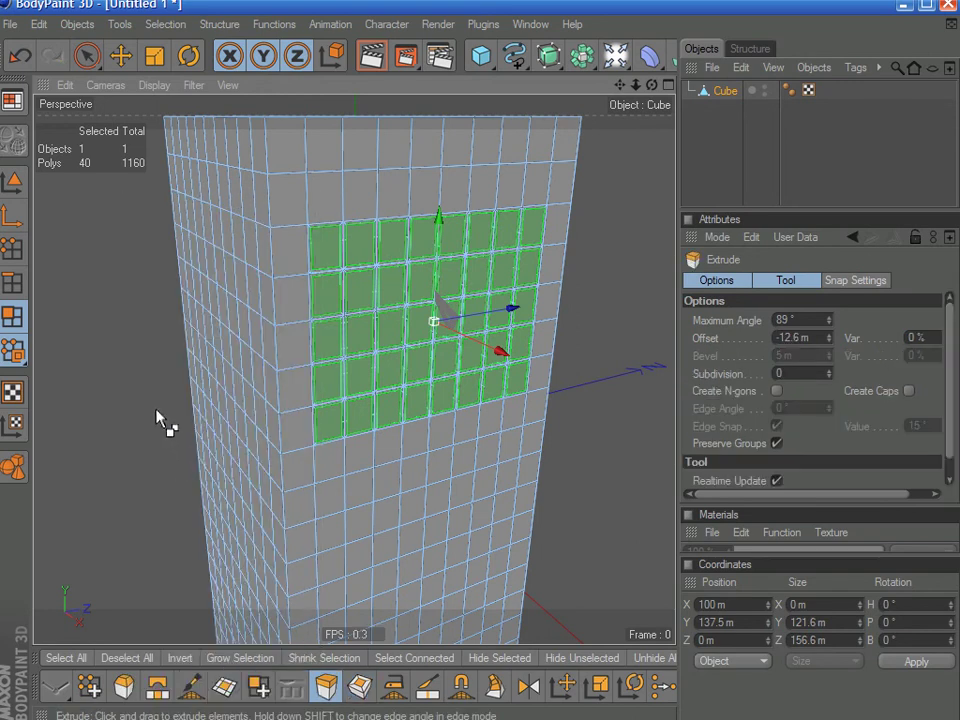
left_click_drag(400, 322, 429, 319)
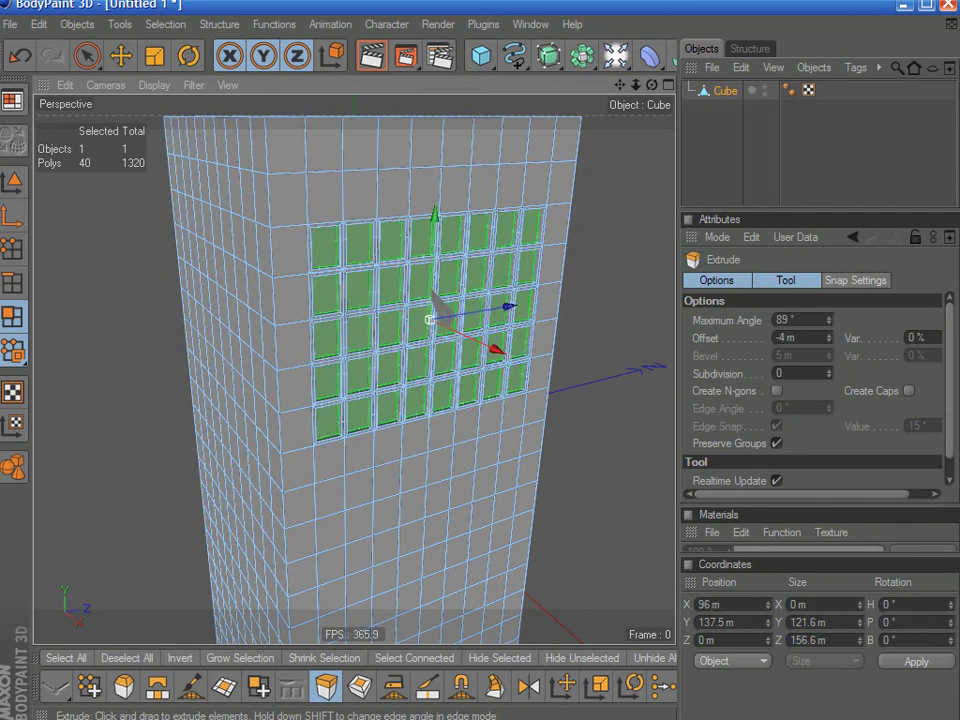
scroll(396, 317, "up", 10)
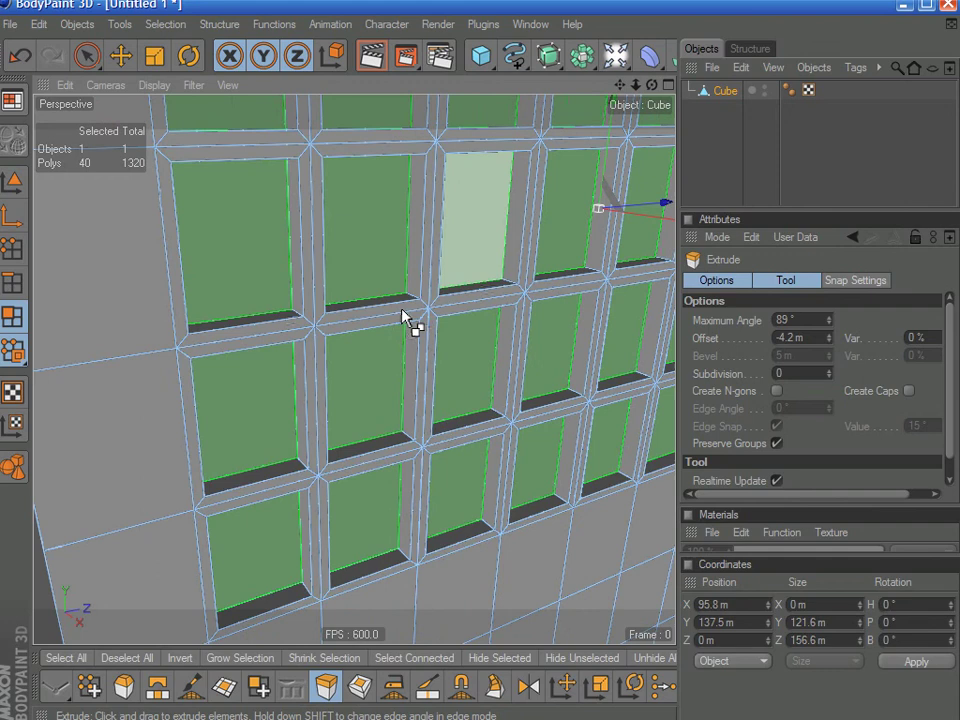
Switch from polygon editing to model mode with Live Selection and deselect the cube
left_click(90, 56)
left_click(12, 182)
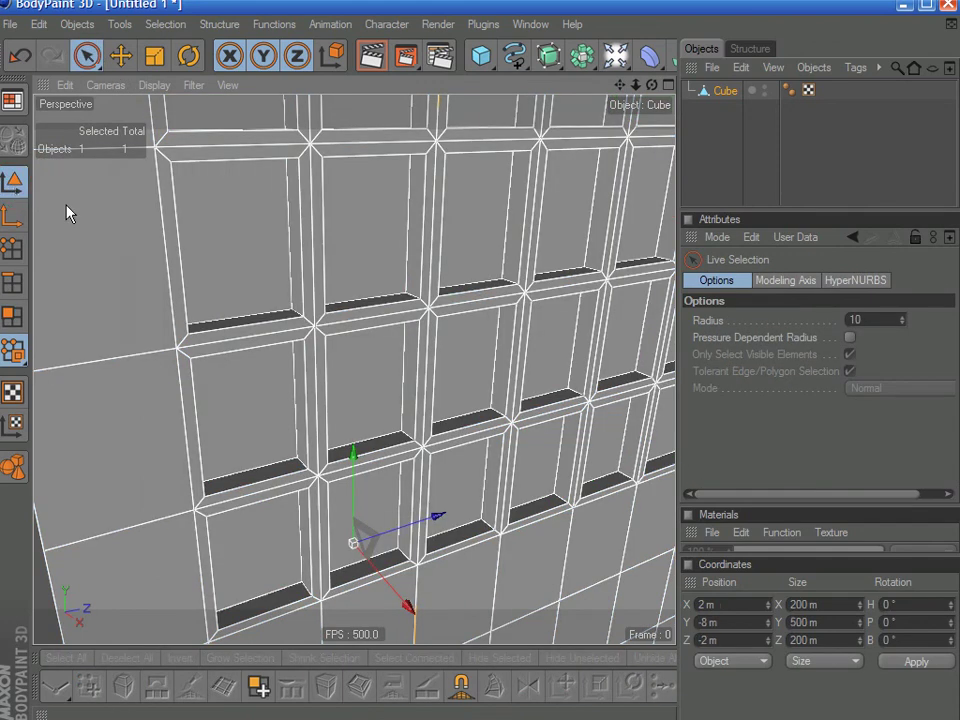
scroll(449, 302, "down", 3)
scroll(449, 302, "up", 2)
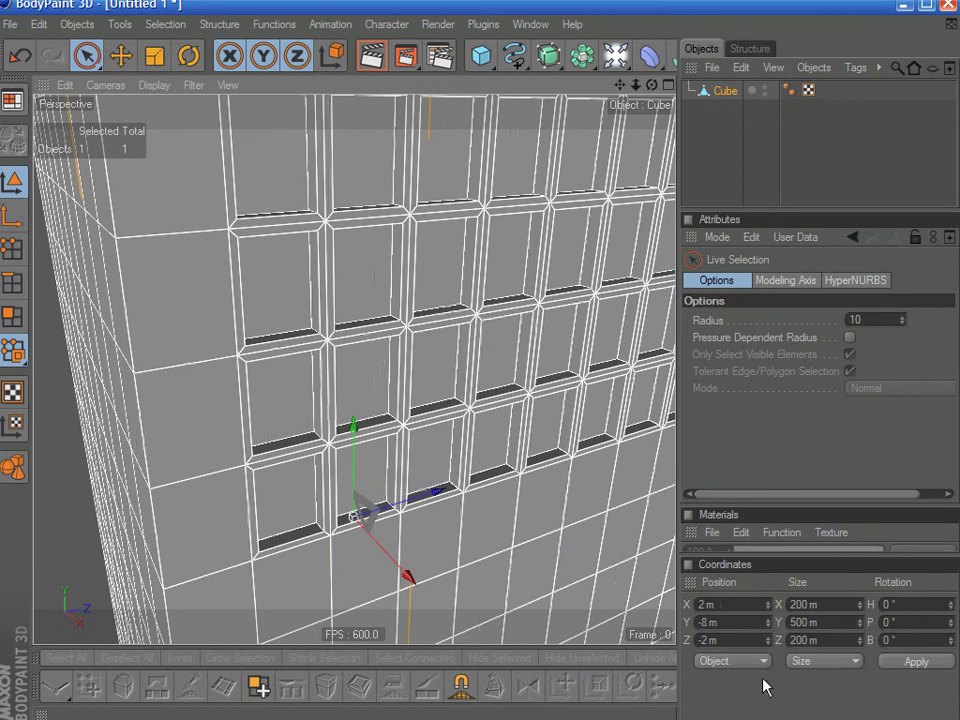
left_click(787, 190)
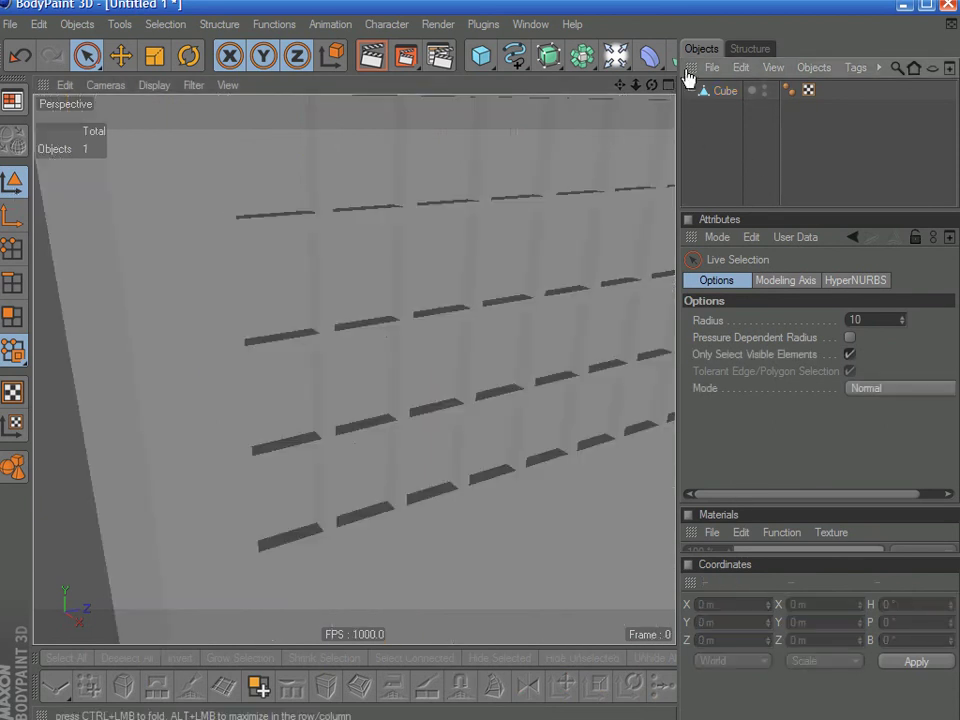
Render the recessed window grid in the active view, first close up and again with more of the tower in frame
left_click(372, 57)
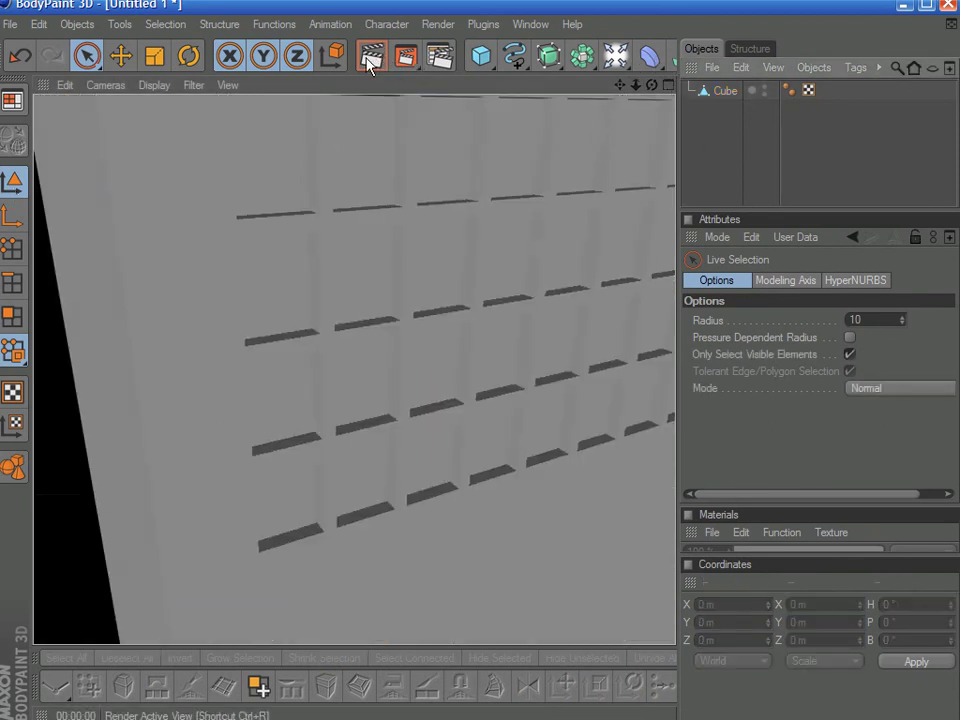
scroll(426, 381, "down", 5)
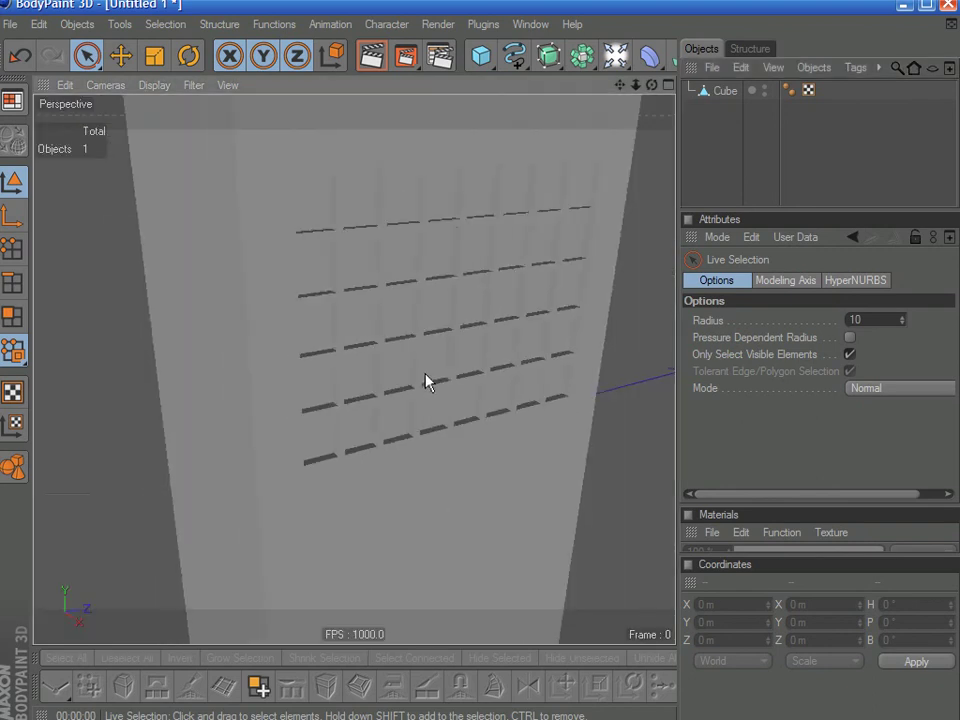
scroll(433, 383, "down", 2)
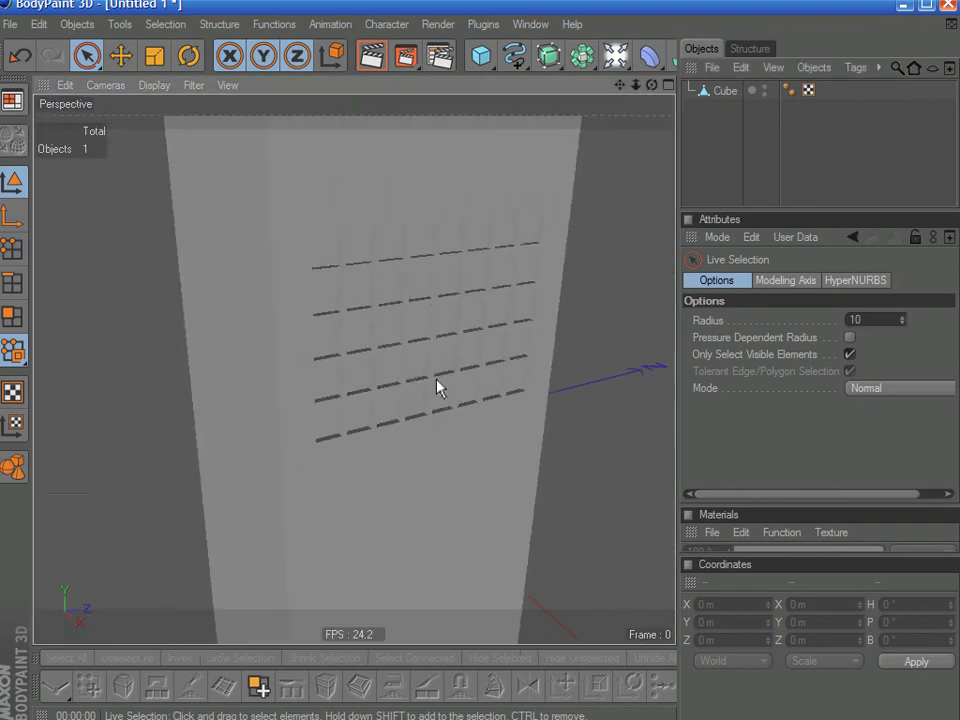
left_click(370, 57)
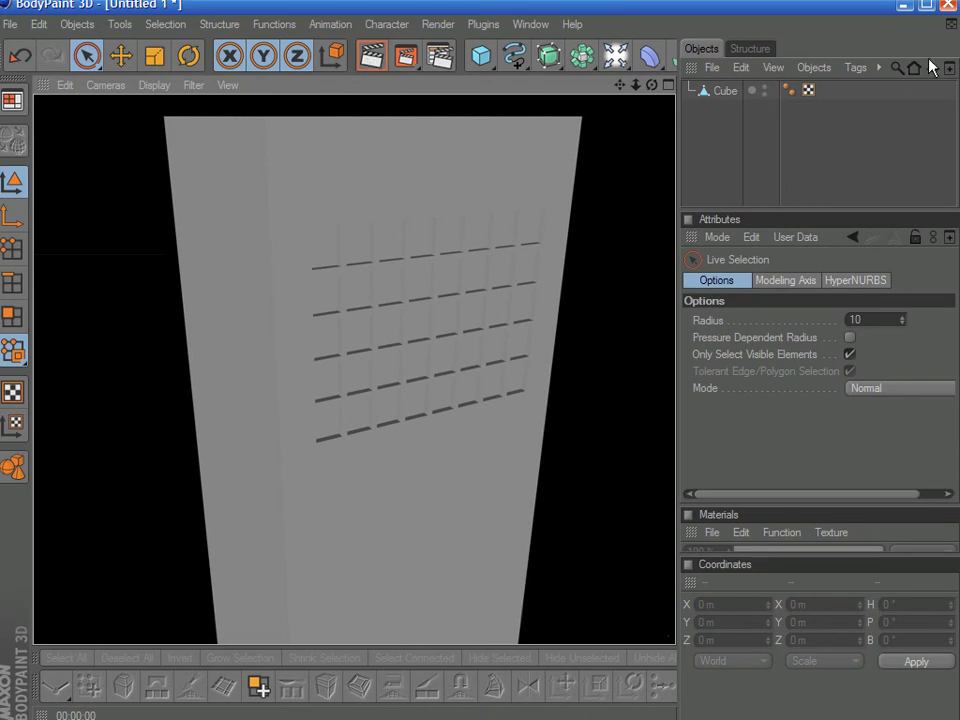
Quit BodyPaint 3D without saving the demo project and return to the skyscraper tut file to view the whole building
key("alt+F4")
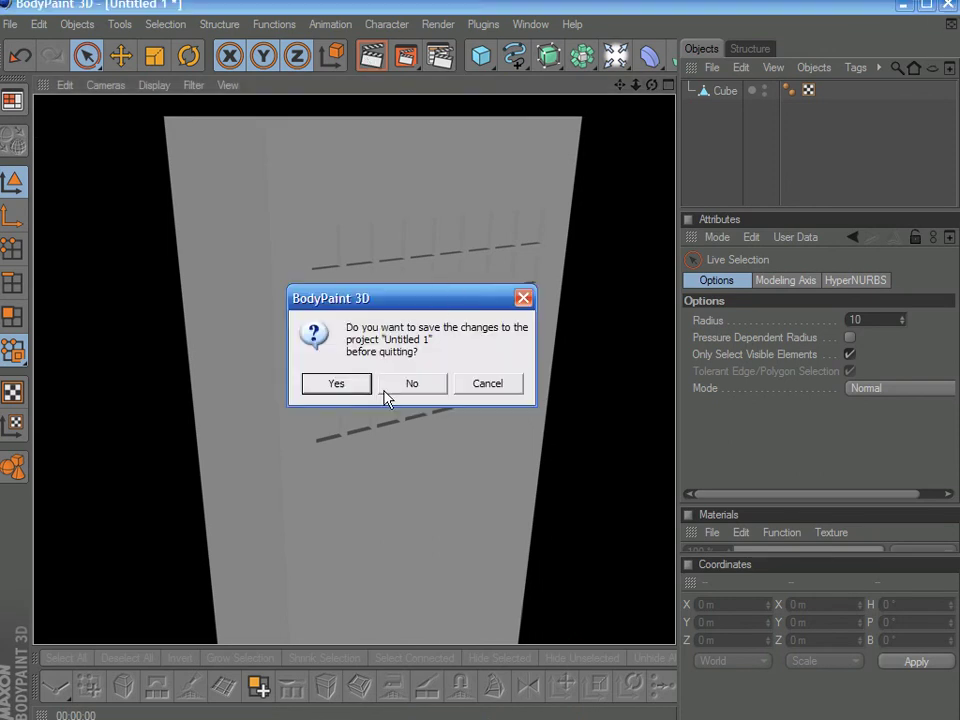
left_click(405, 384)
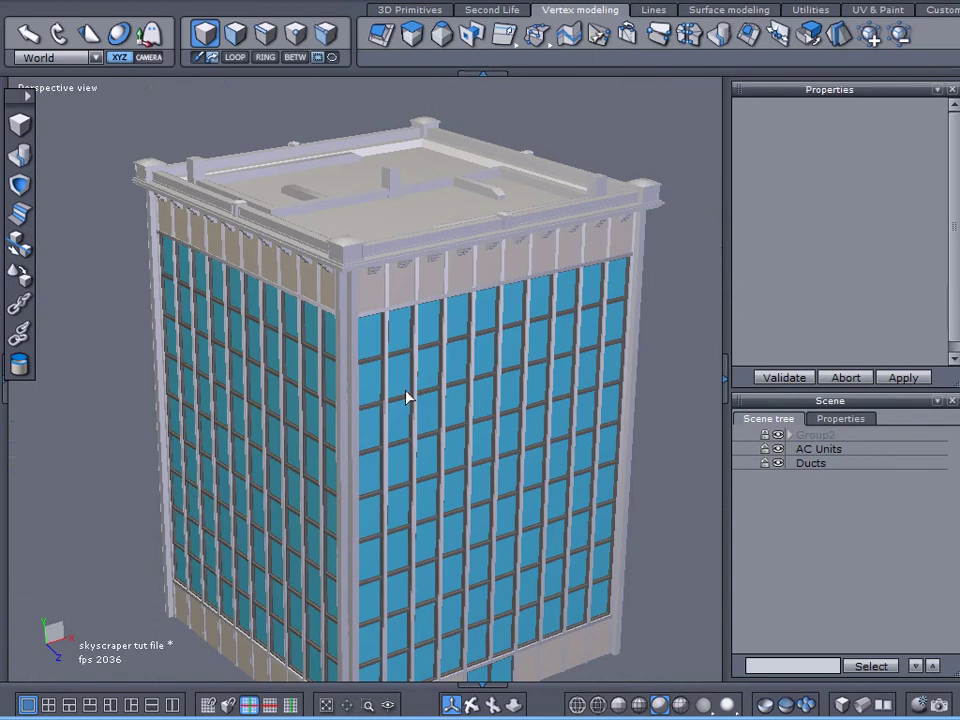
right_click_drag(440, 437, 434, 397, "alt")
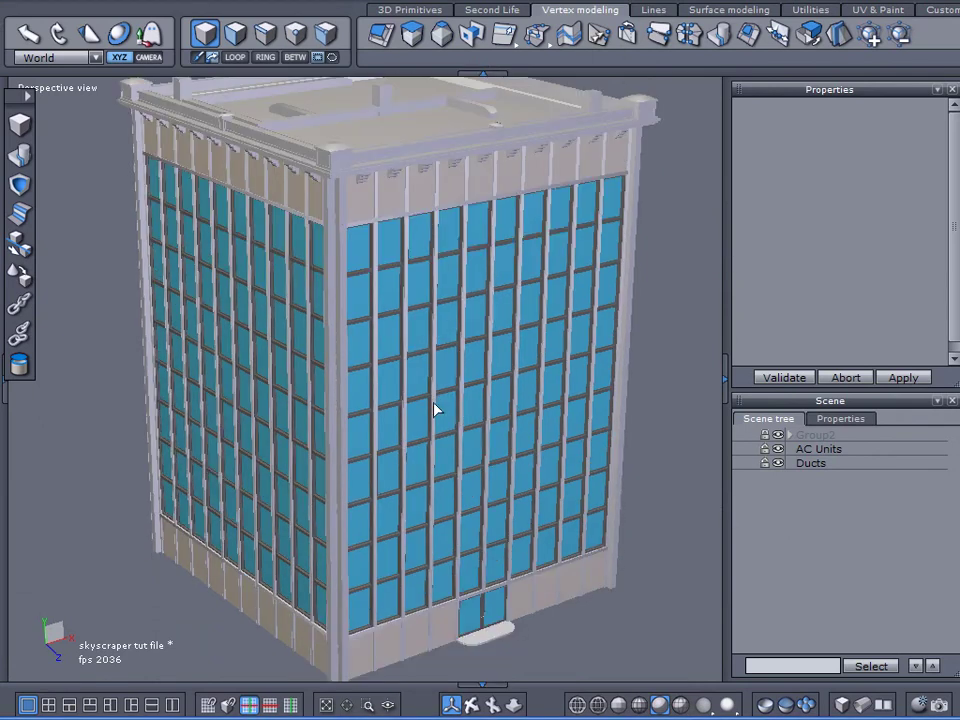
left_click_drag(434, 404, 441, 436, "alt")
middle_click_drag(440, 440, 490, 395)
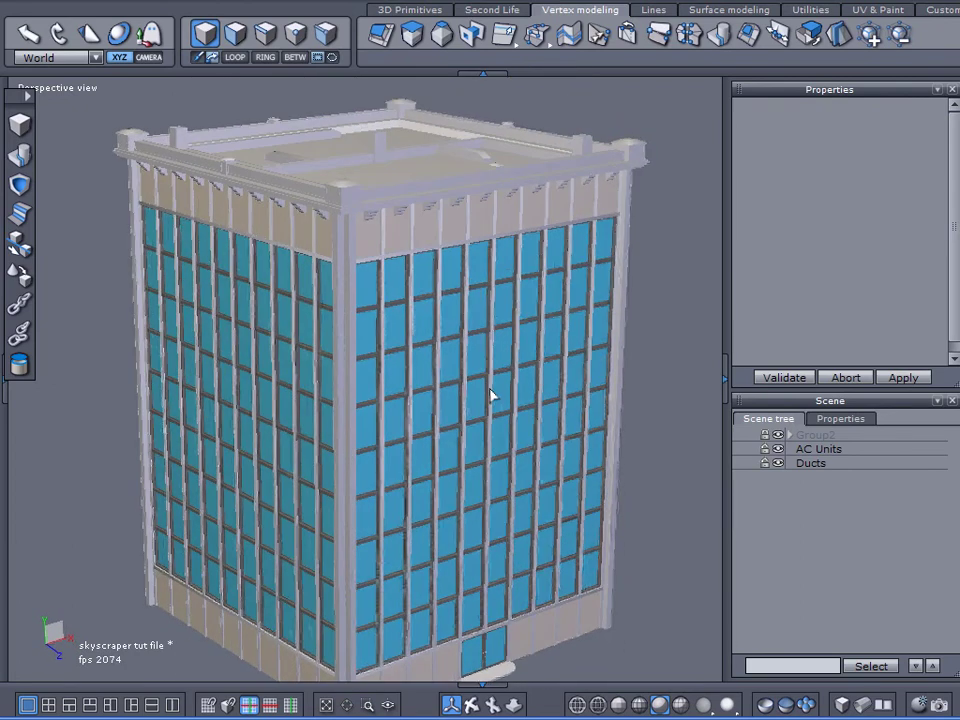